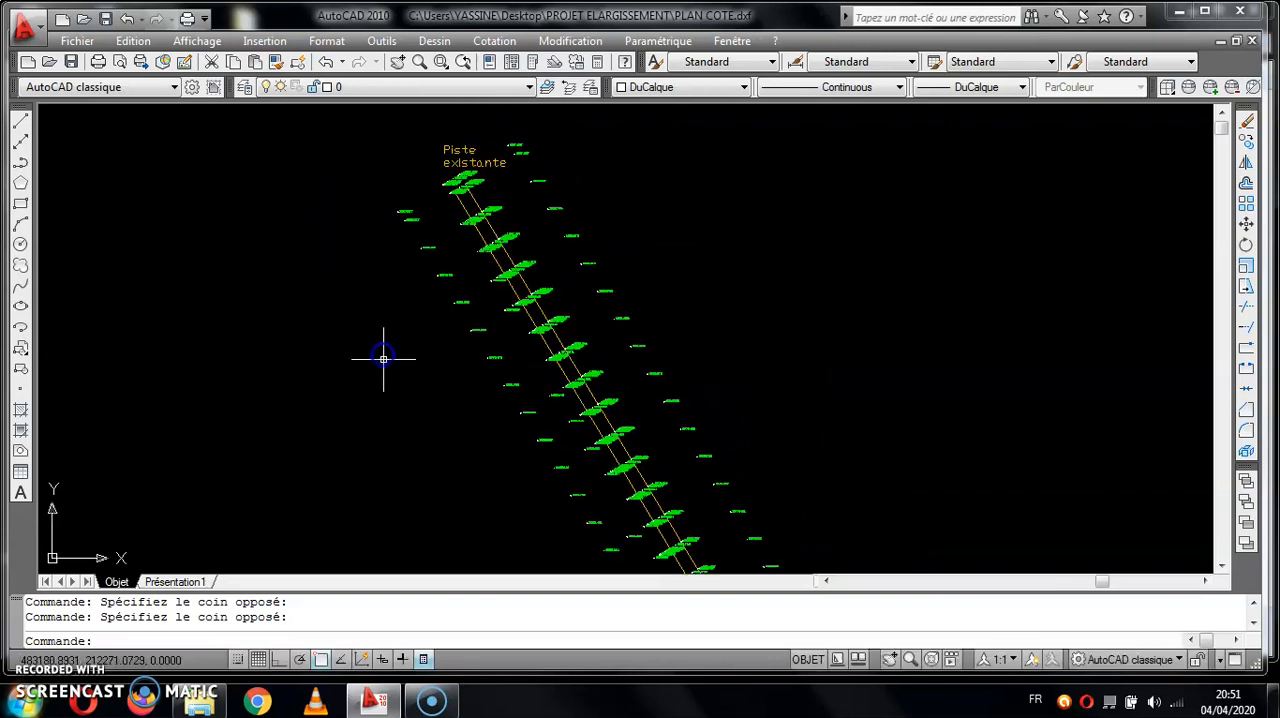
- Examine the spot heights and the existing track's edge lines along the full length of the survey plan
scroll(500, 260, up, 2)
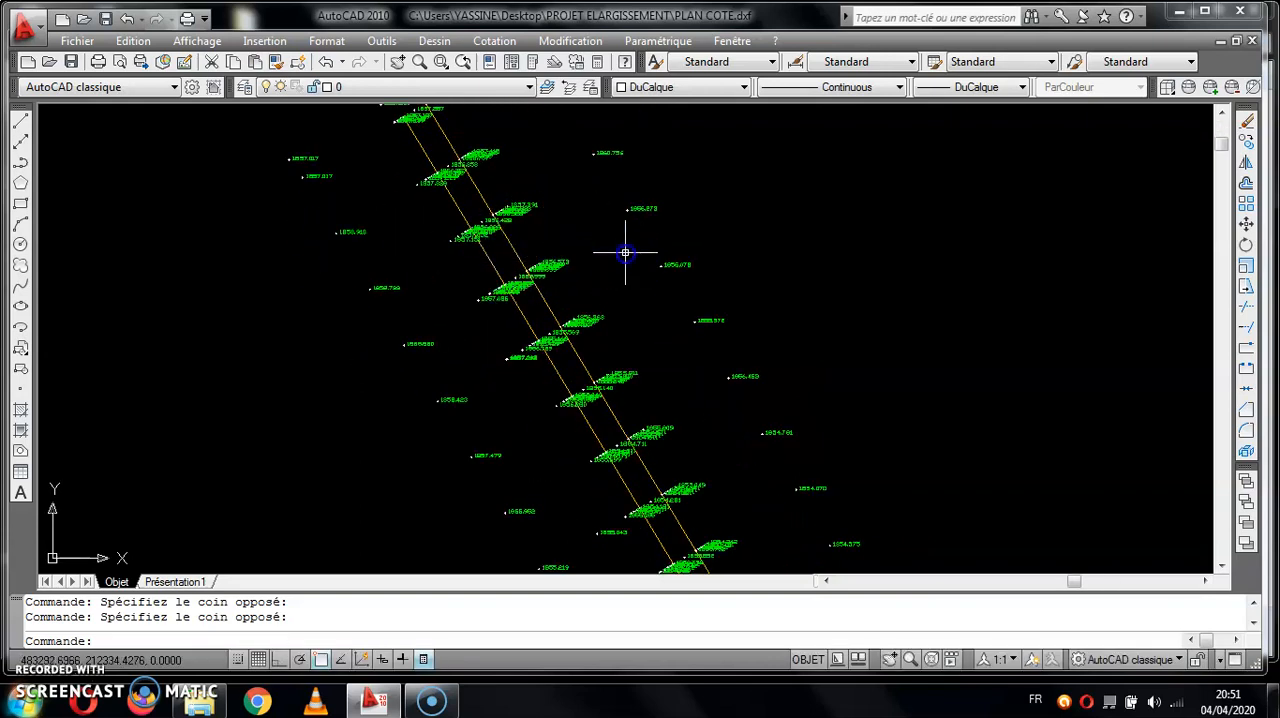
middle_drag(495, 489, 578, 611)
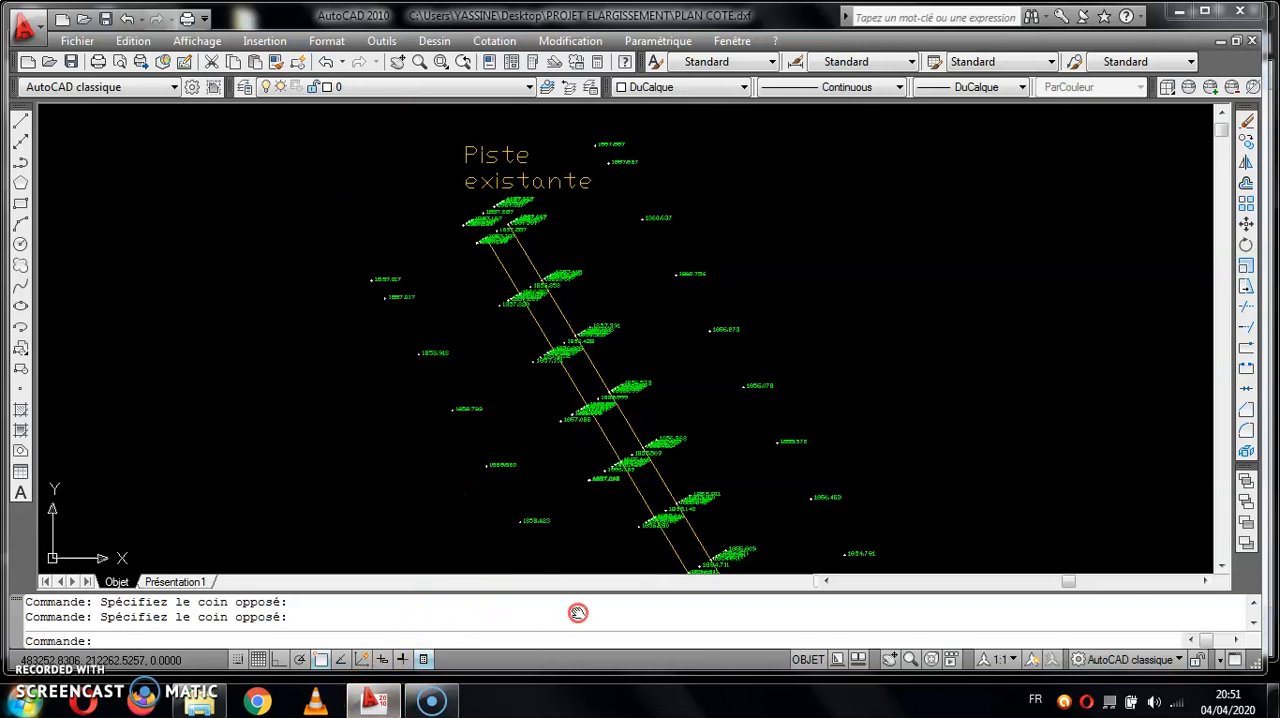
scroll(606, 286, up, 3)
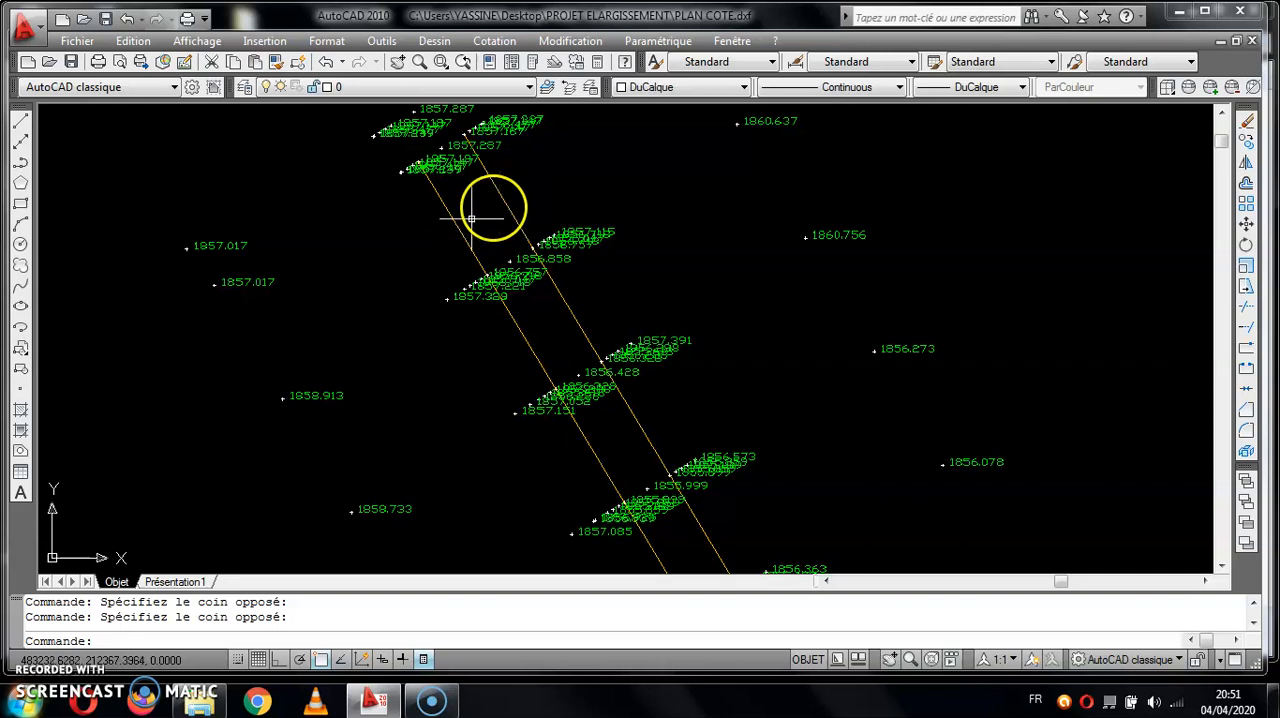
scroll(545, 220, down, 3)
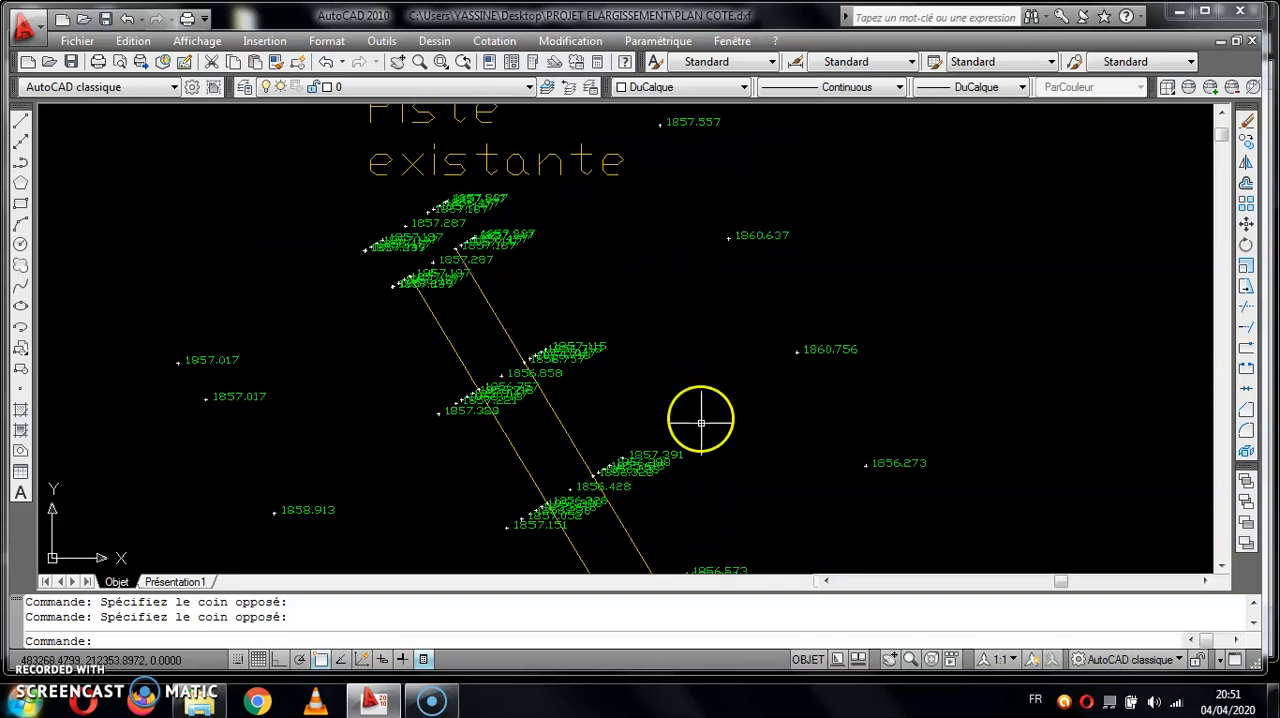
scroll(715, 360, up, 2)
scroll(690, 320, down, 4)
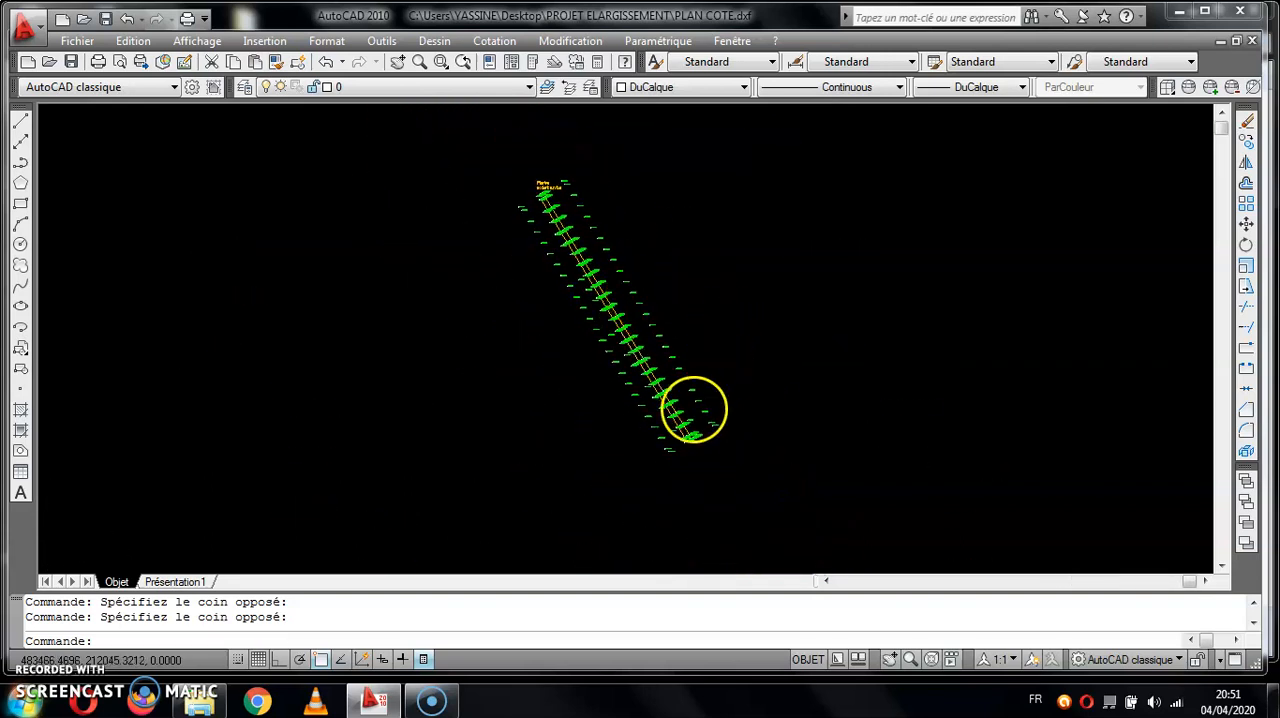
scroll(660, 405, up, 5)
scroll(790, 355, down, 3)
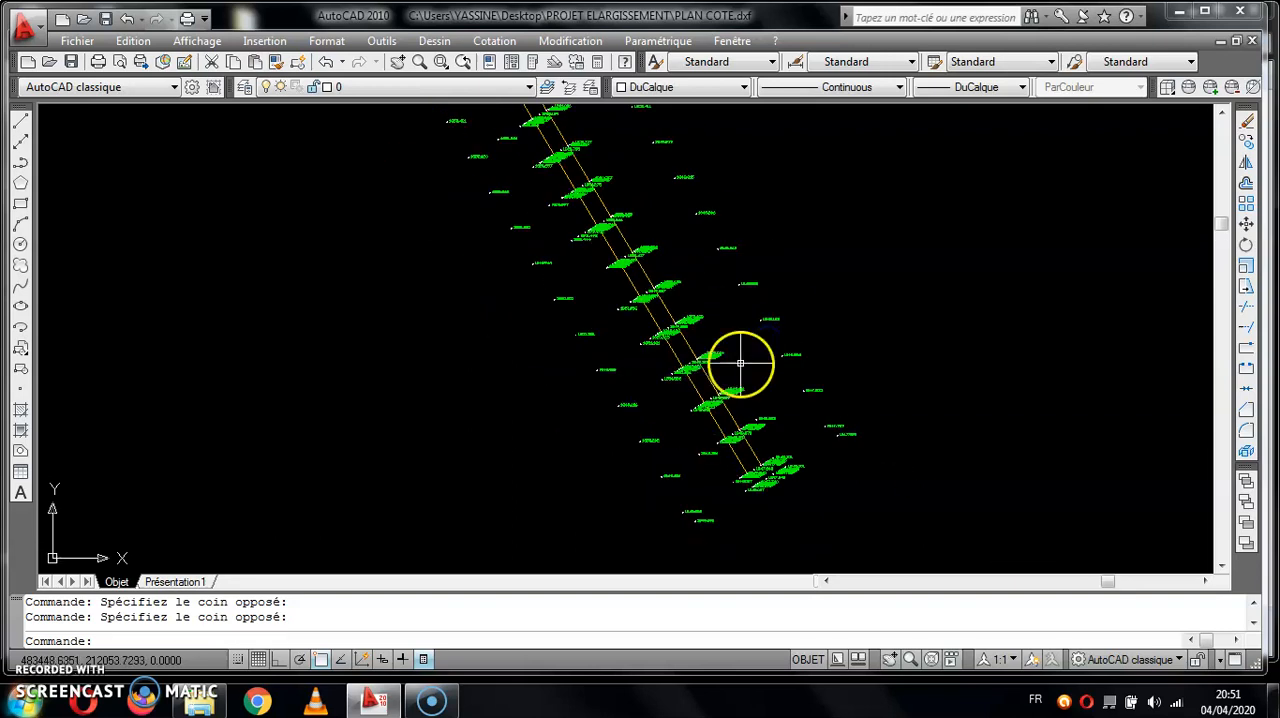
- Save the drawing as PLAN COTE in DXF AutoCAD 2000/LT2000 format in the PROJET ELARGISSEMENT folder, overwriting the existing file
click(24, 26)
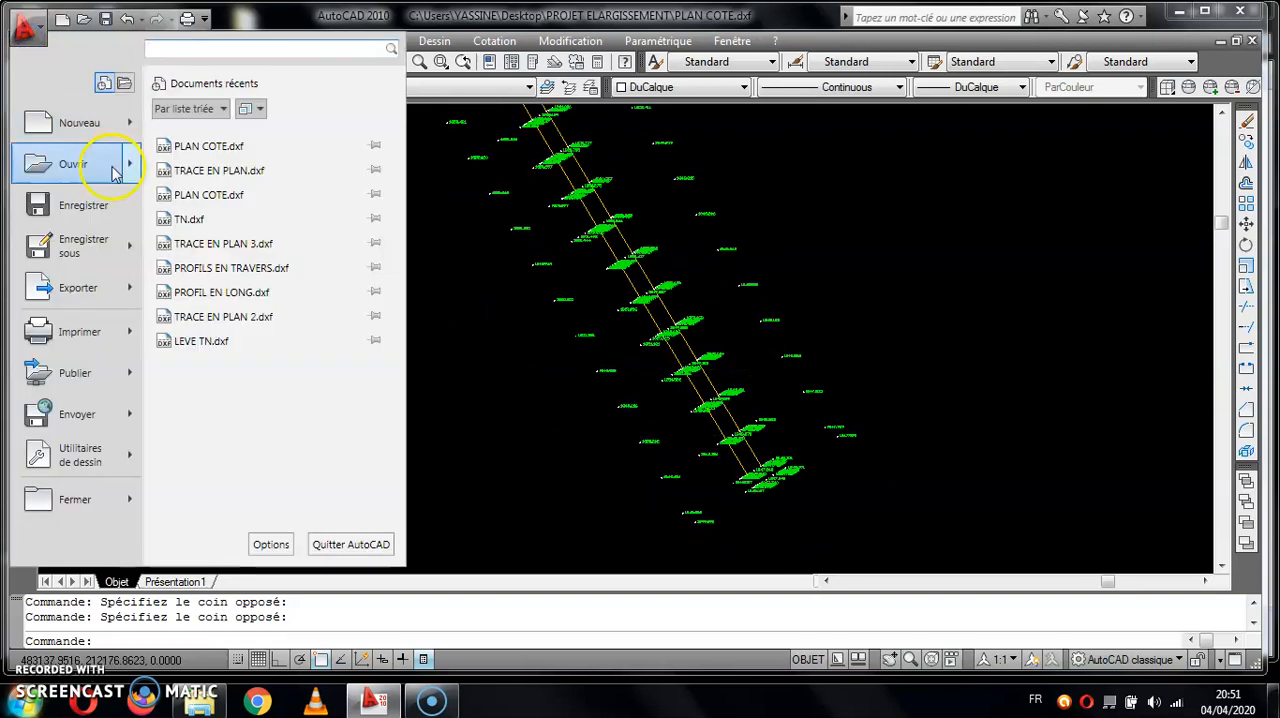
click(86, 243)
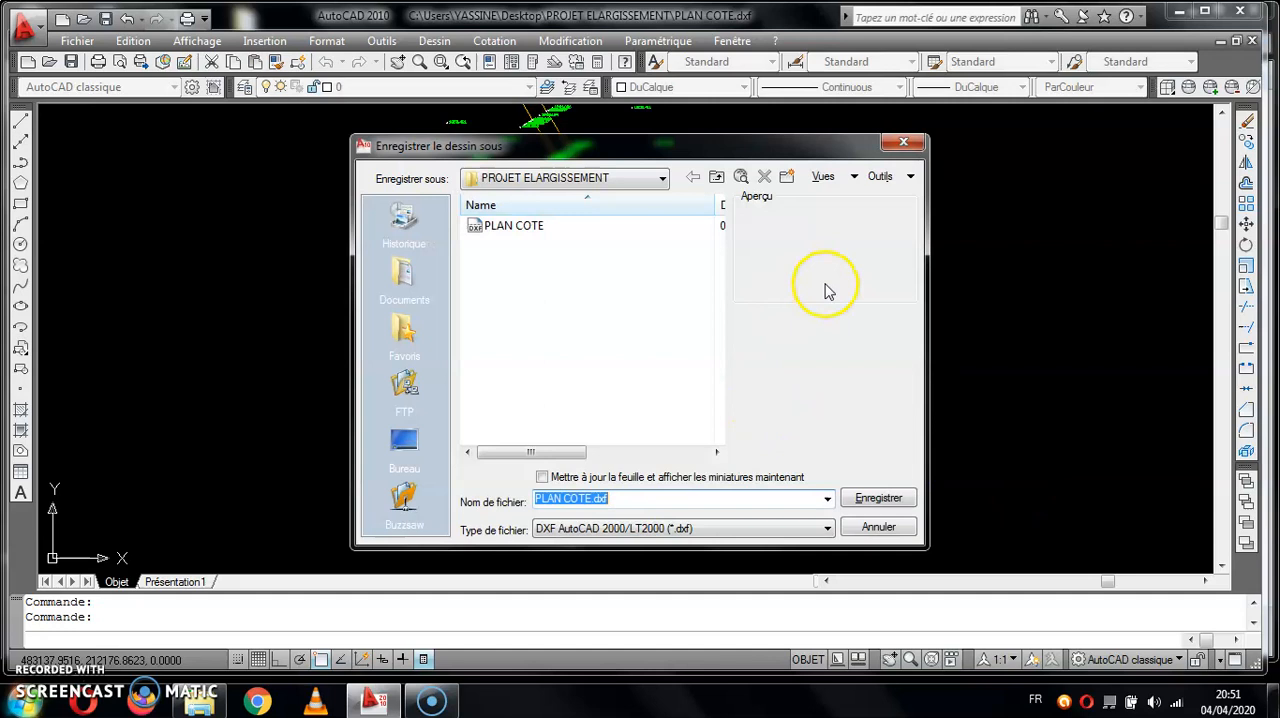
click(547, 228)
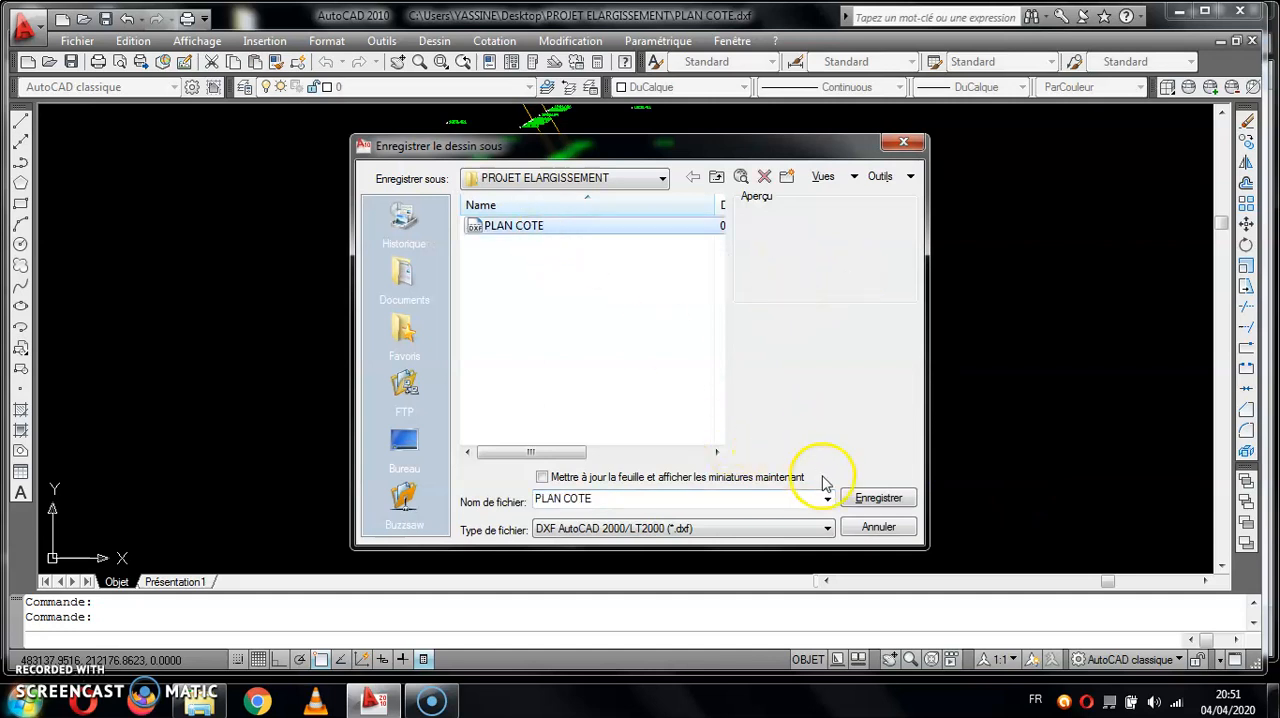
click(770, 529)
click(843, 510)
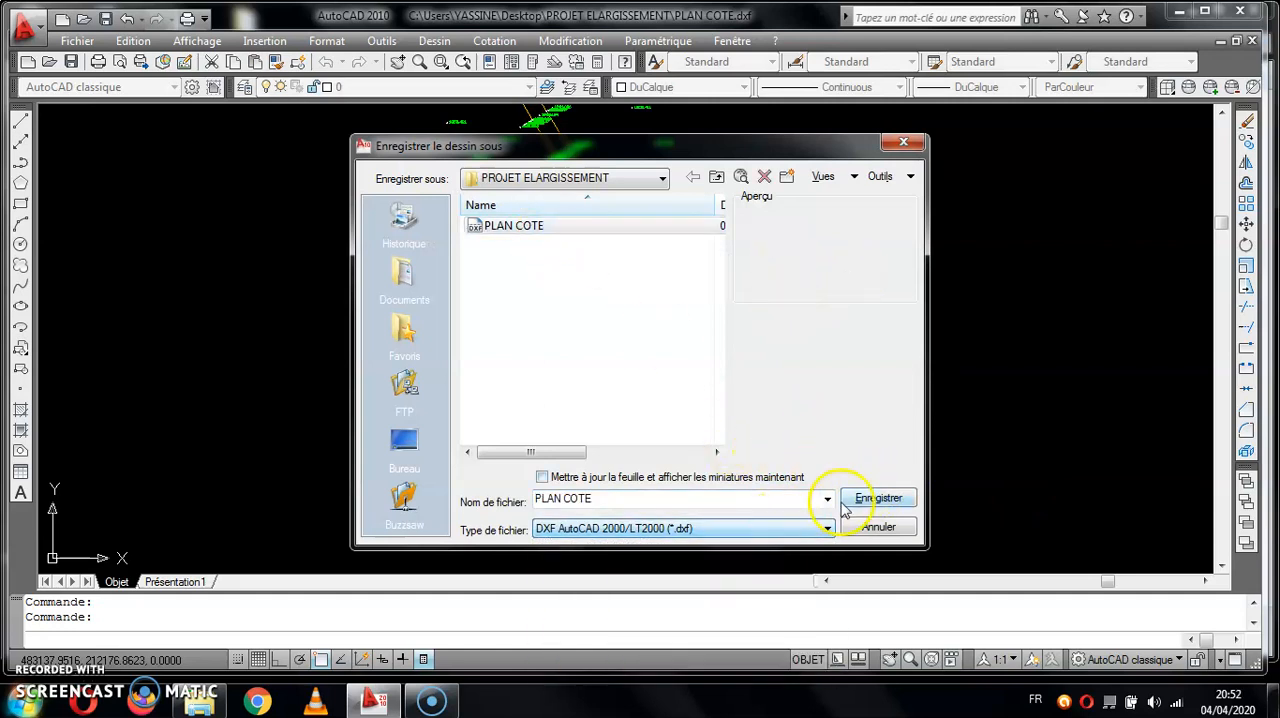
click(857, 502)
click(630, 399)
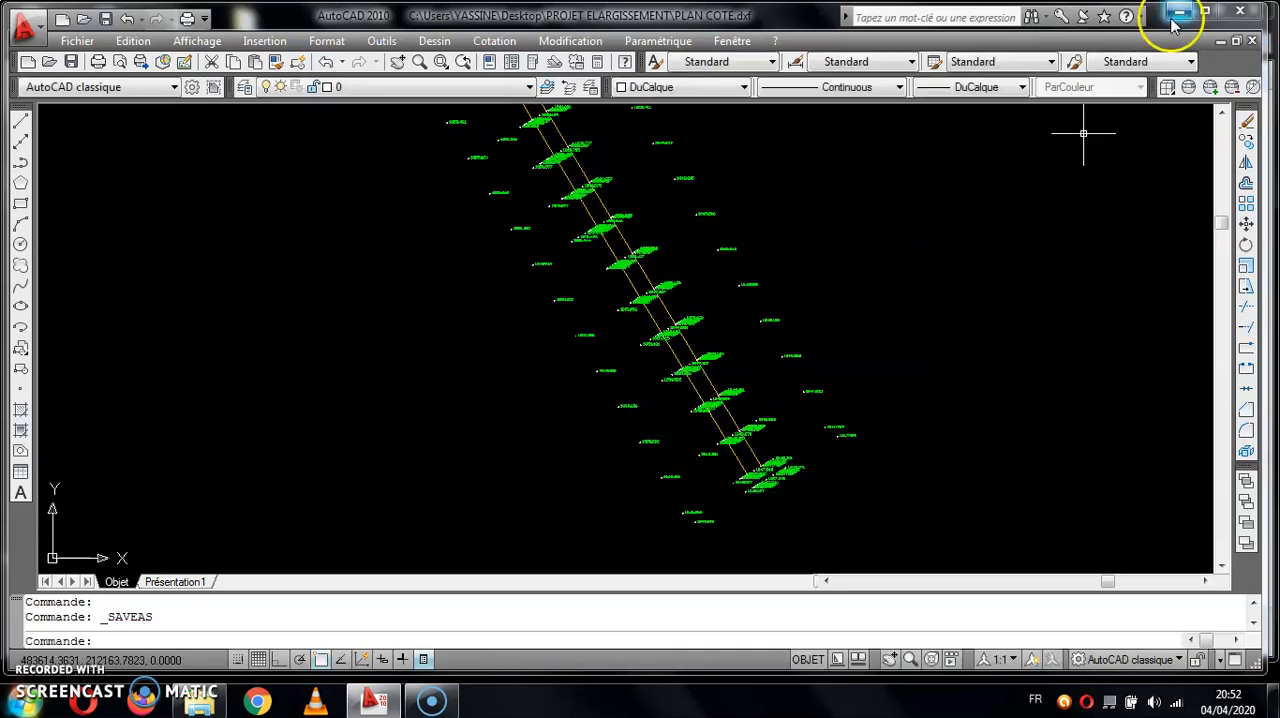
- Minimize AutoCAD and launch Piste 5
click(1176, 15)
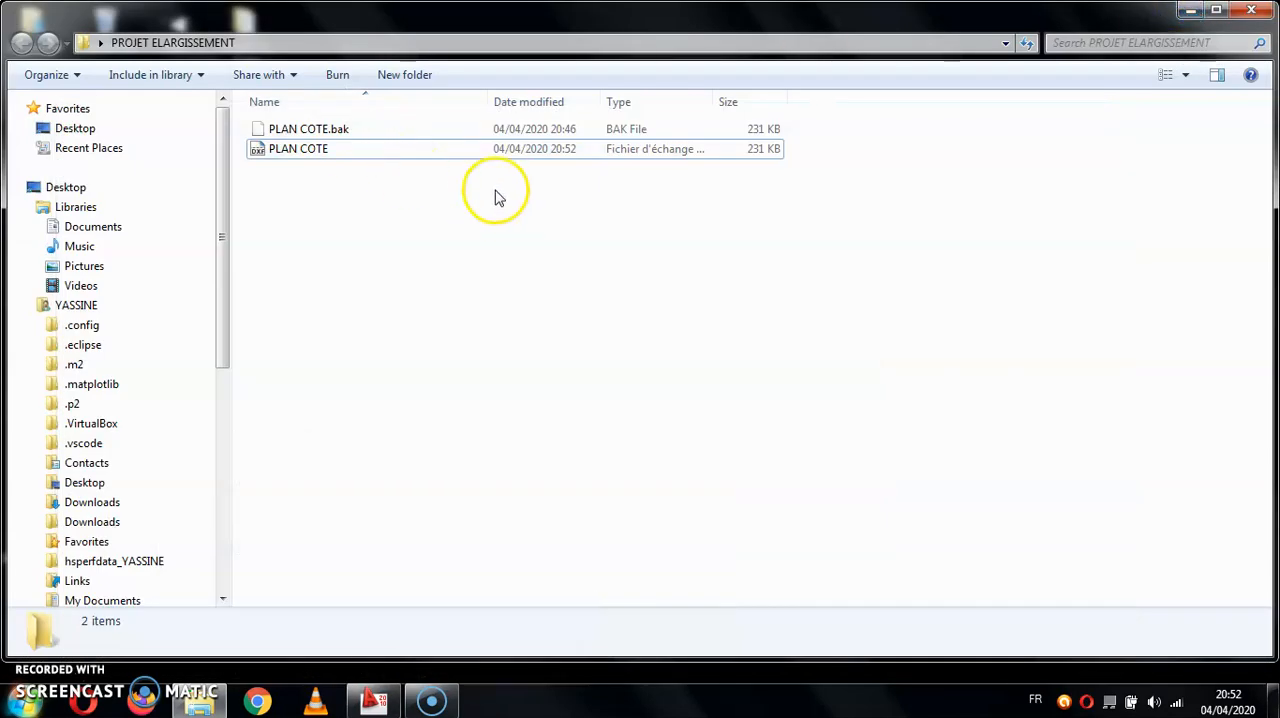
key(super)
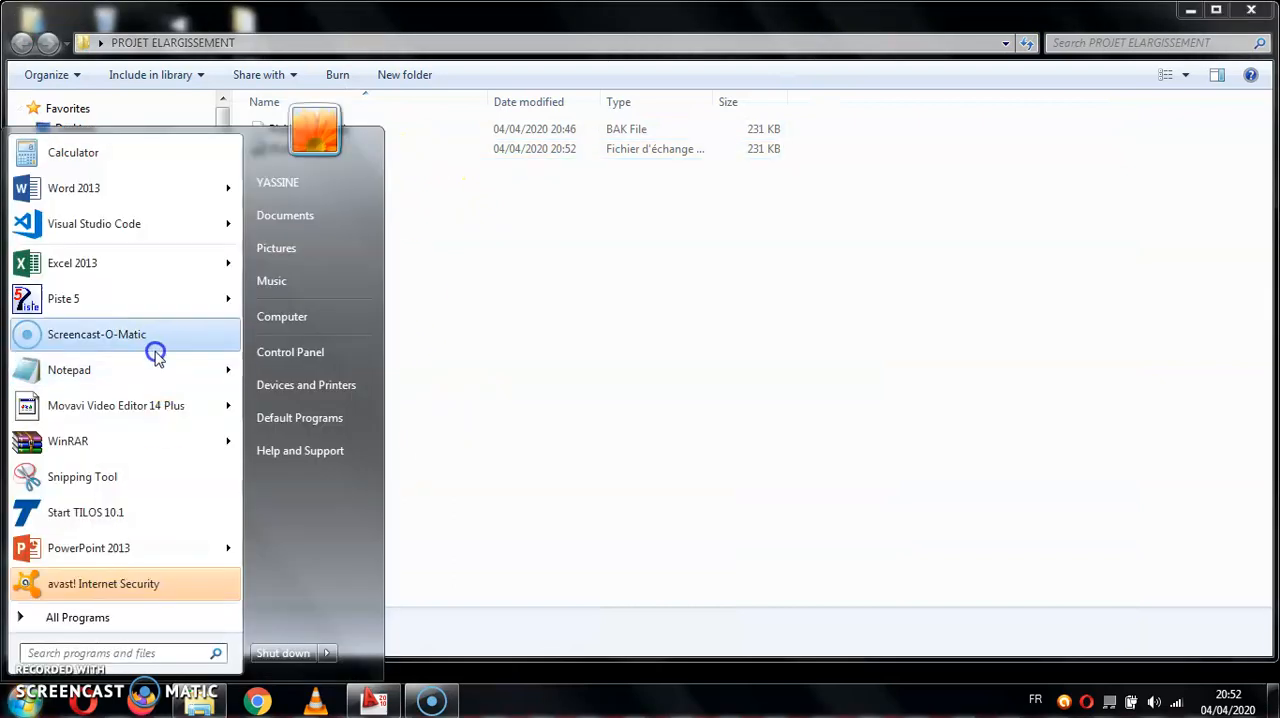
click(149, 310)
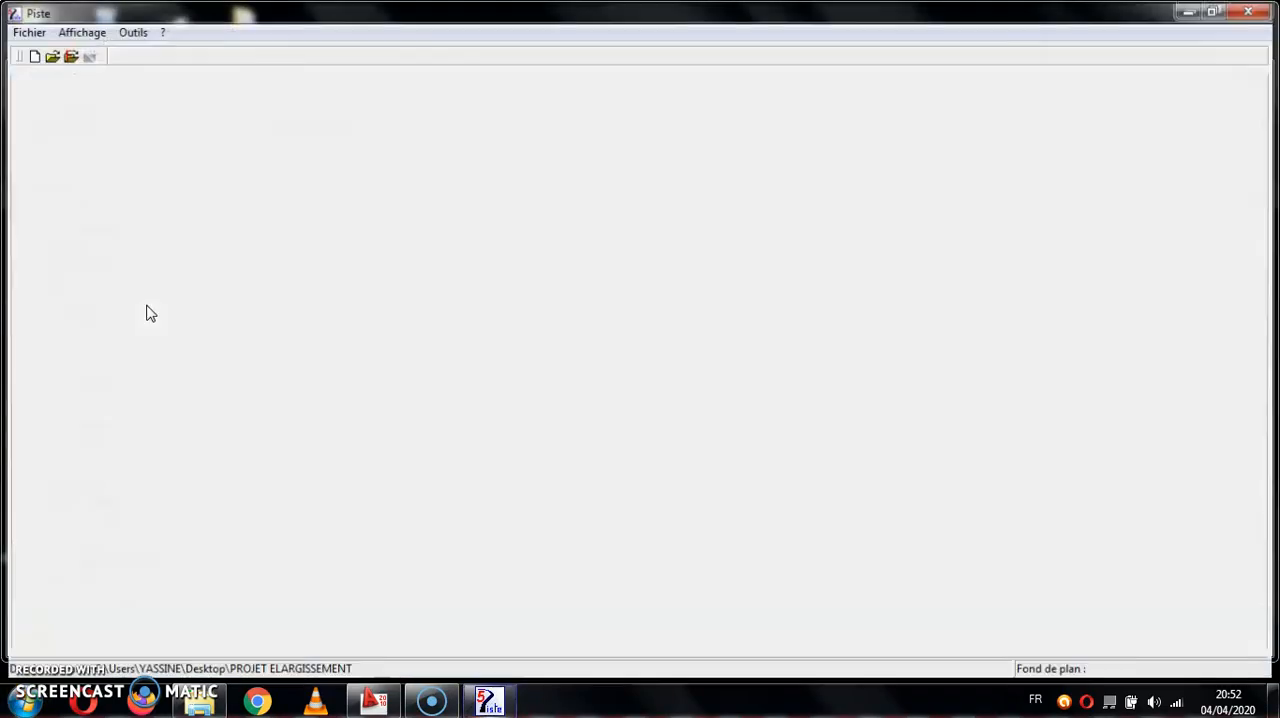
- Create a new Fond de Plan TPL (.seg) file named TPL ELARG and accept the default project title
click(22, 29)
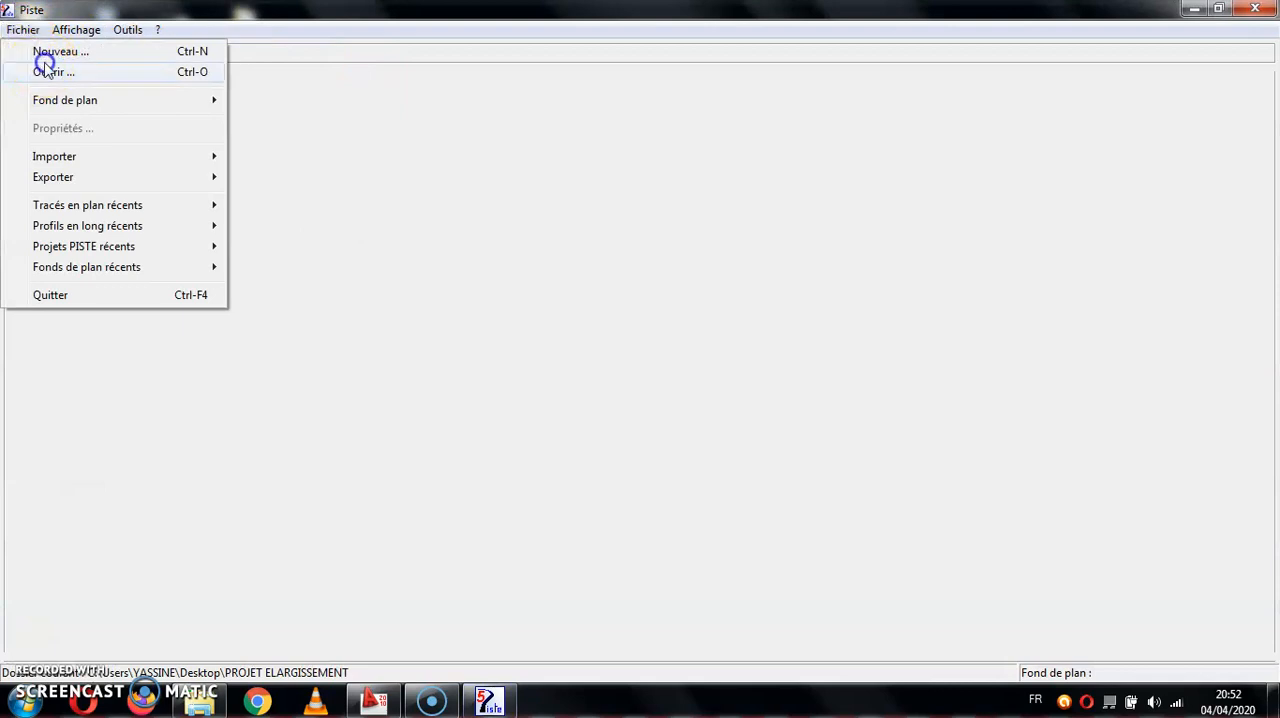
click(38, 52)
key(Escape)
click(22, 29)
click(40, 52)
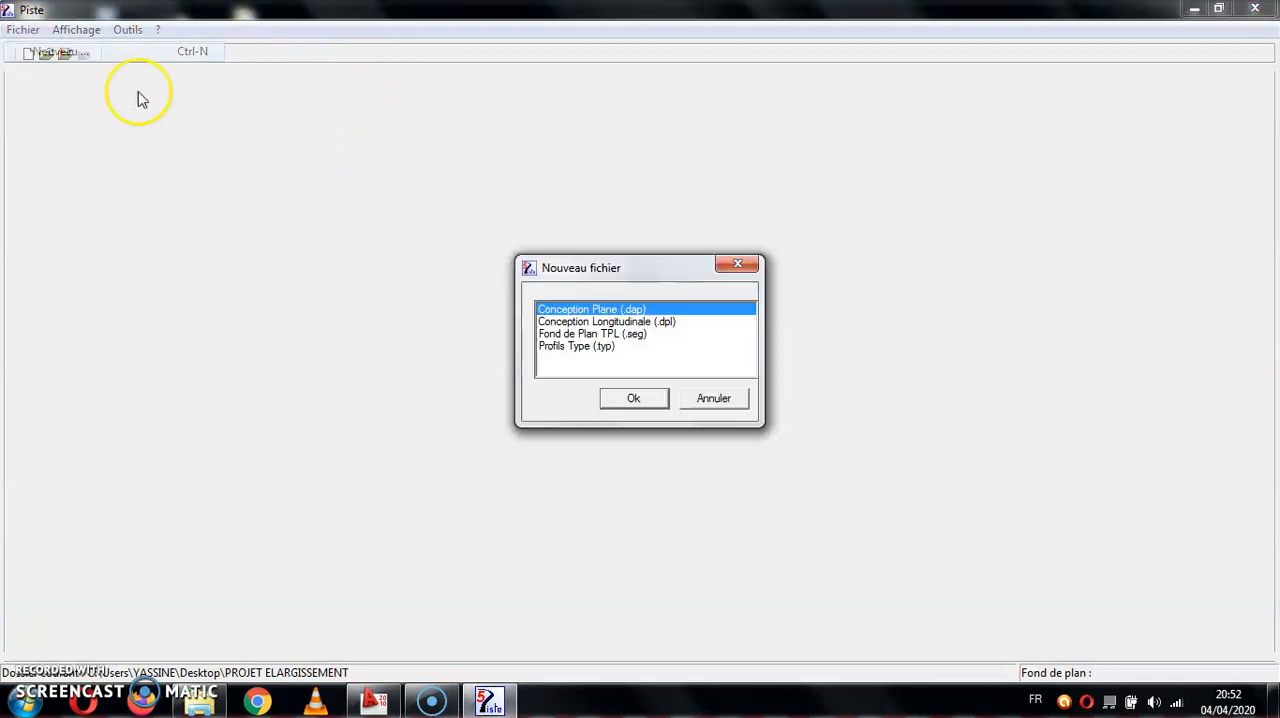
double_click(580, 334)
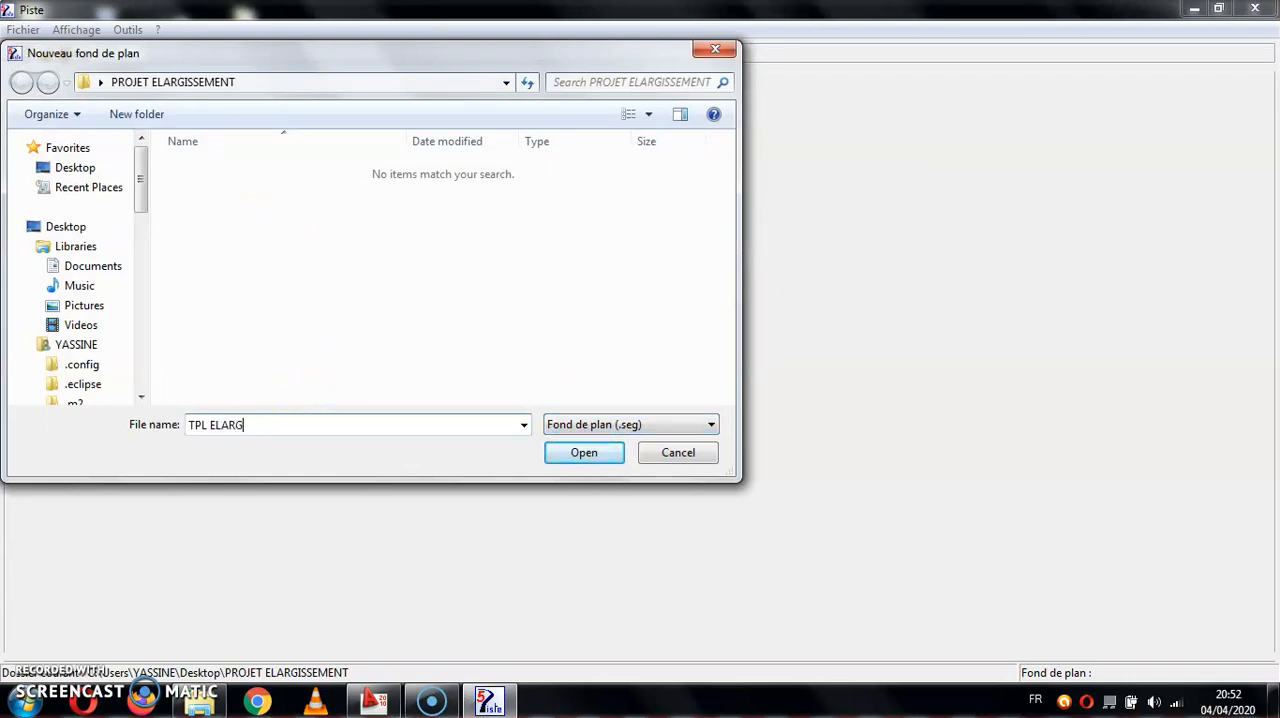
click(558, 461)
click(727, 426)
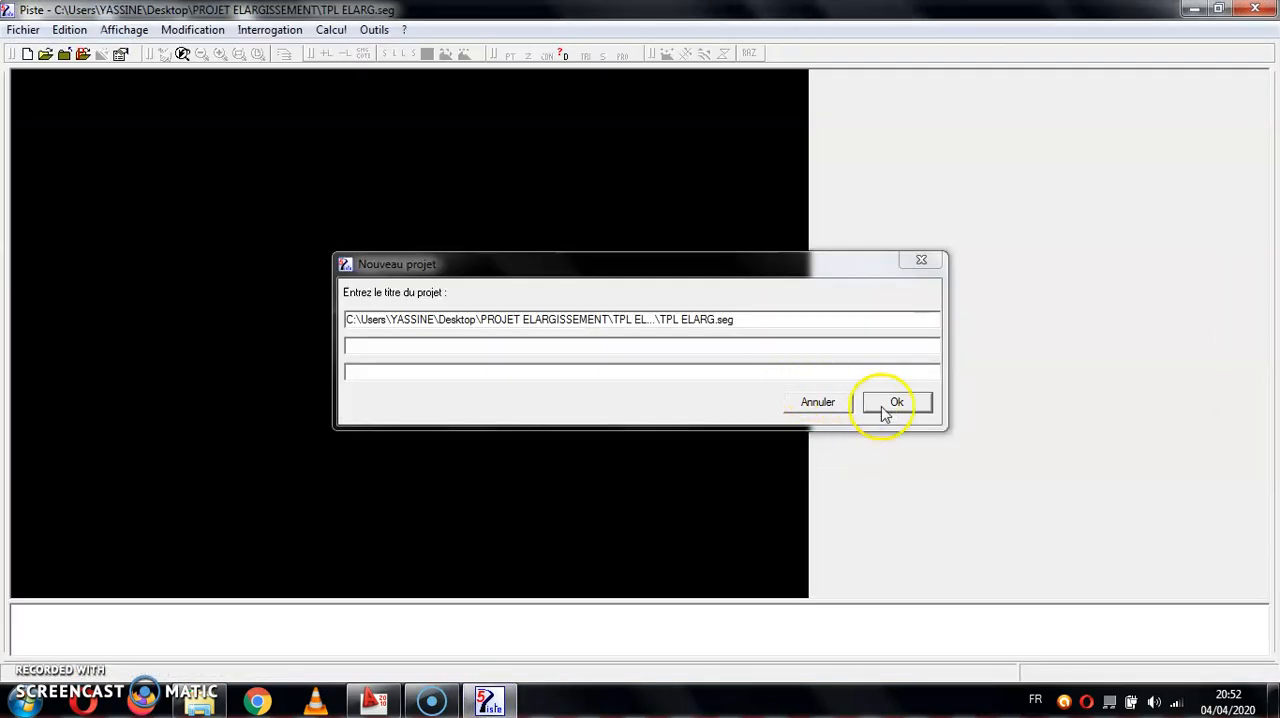
click(870, 405)
- Read the PLAN COTE DXF file into the base map, taking points and lines from all layers
click(23, 30)
click(29, 120)
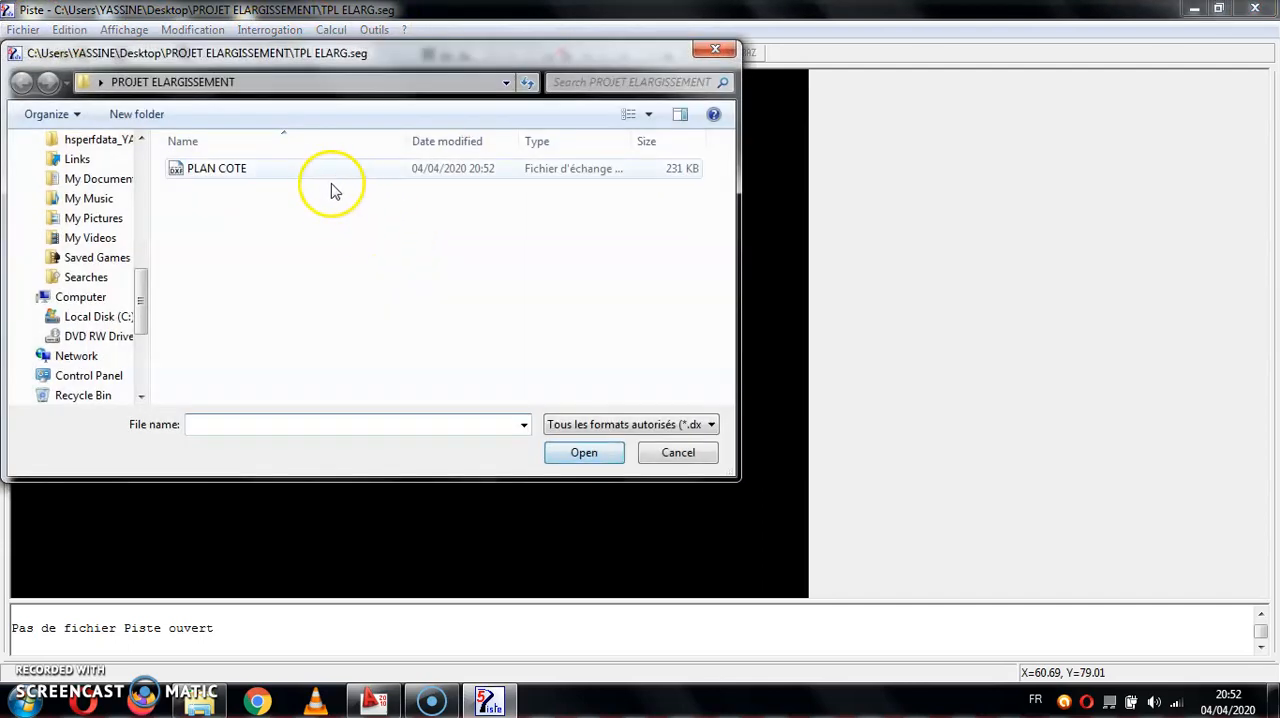
double_click(334, 172)
click(722, 416)
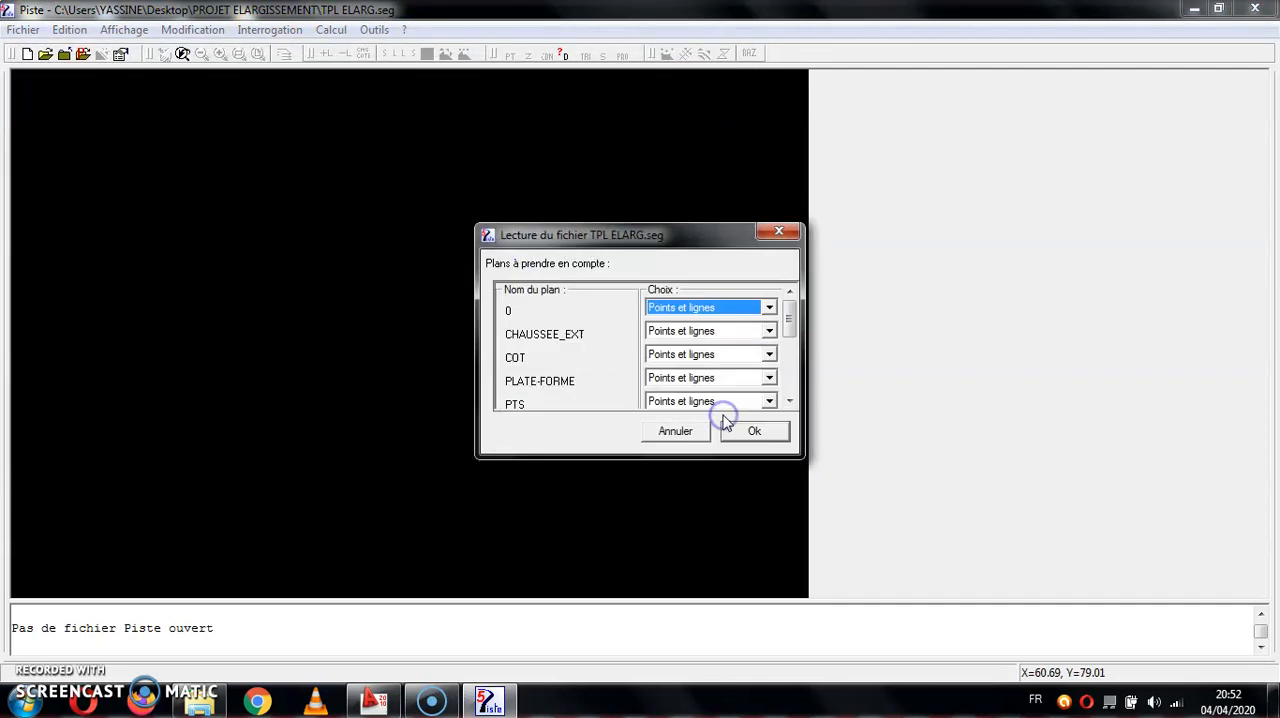
click(753, 440)
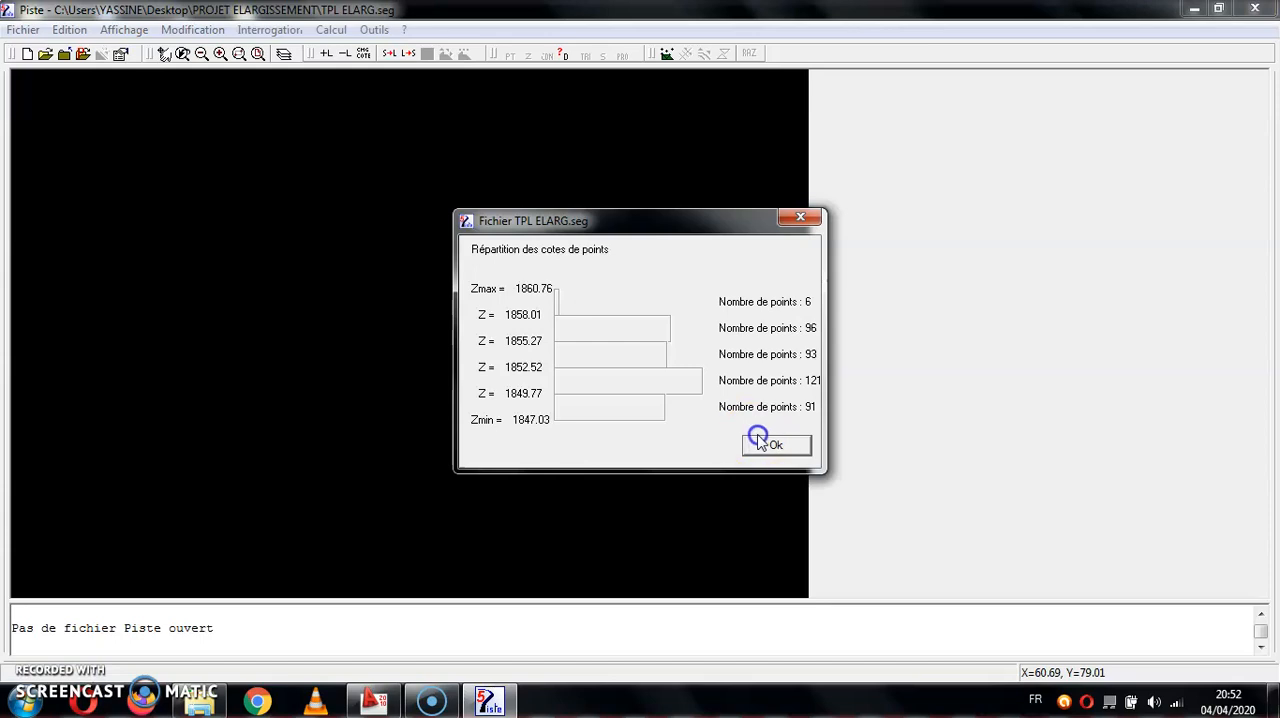
click(760, 441)
click(734, 448)
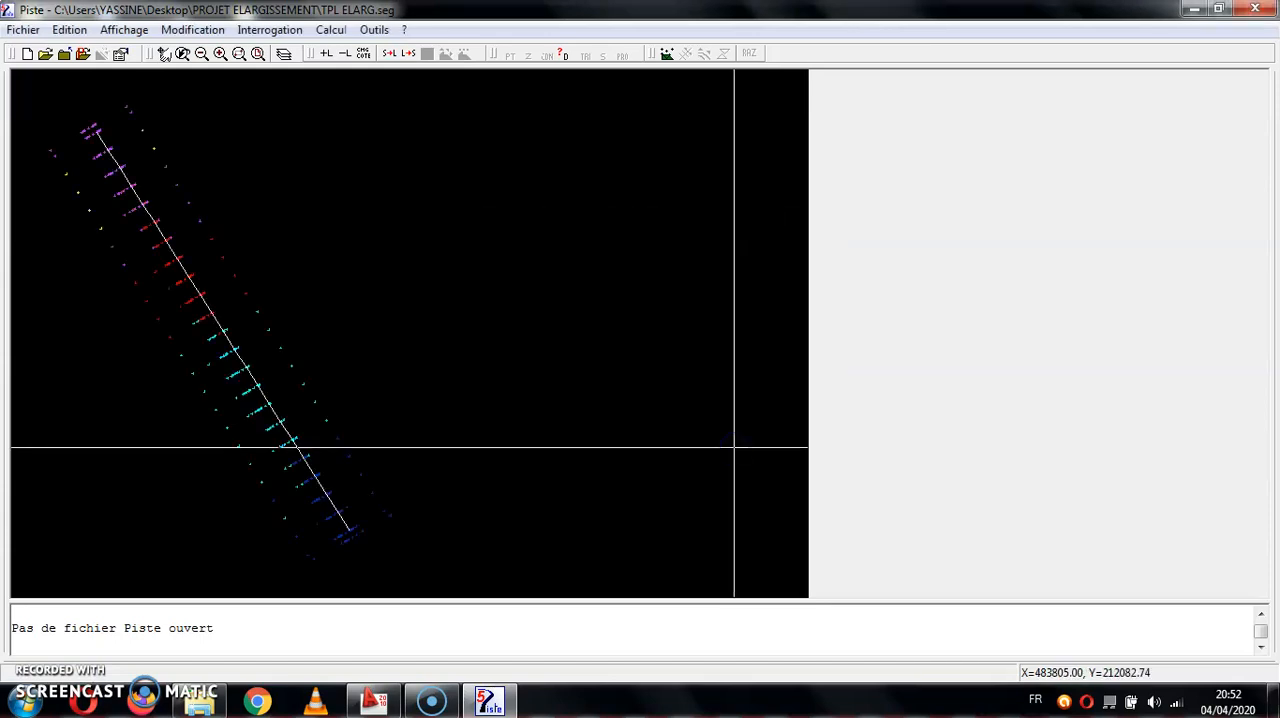
- Triangulate the imported terrain points
click(667, 52)
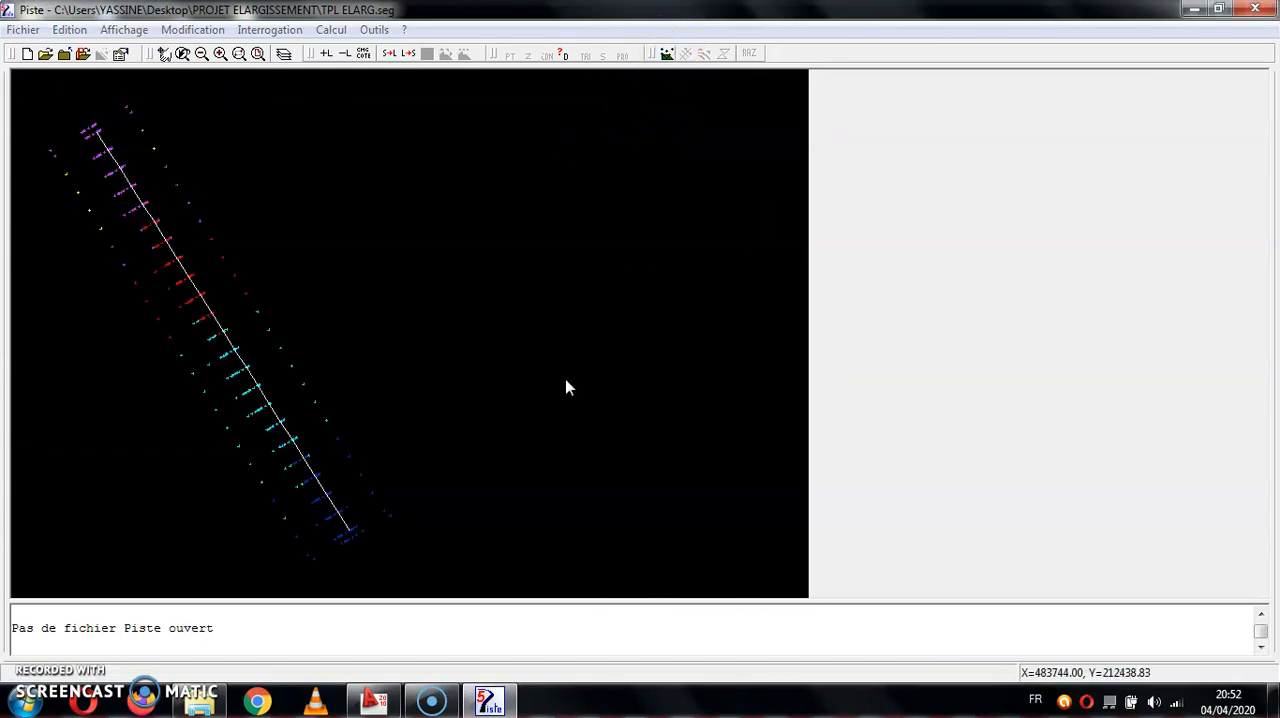
click(657, 381)
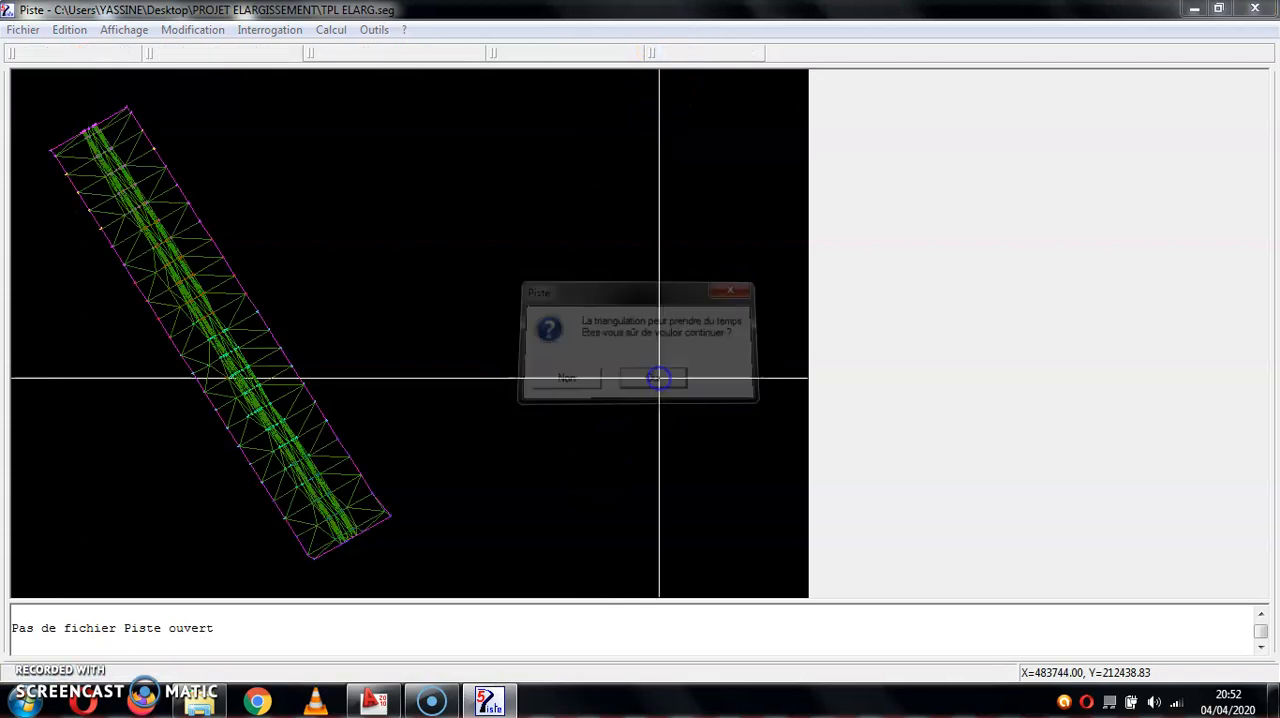
click(681, 413)
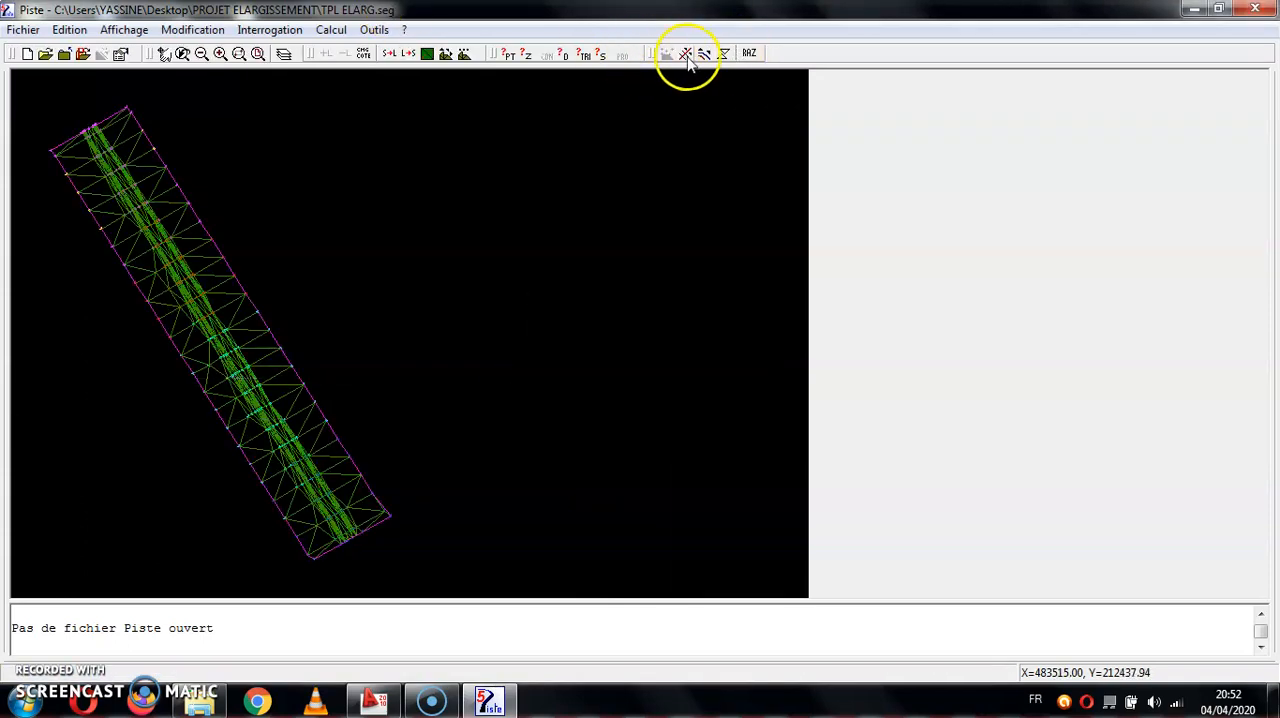
- Compute the terrain's contour lines with a step of 0.6
click(704, 55)
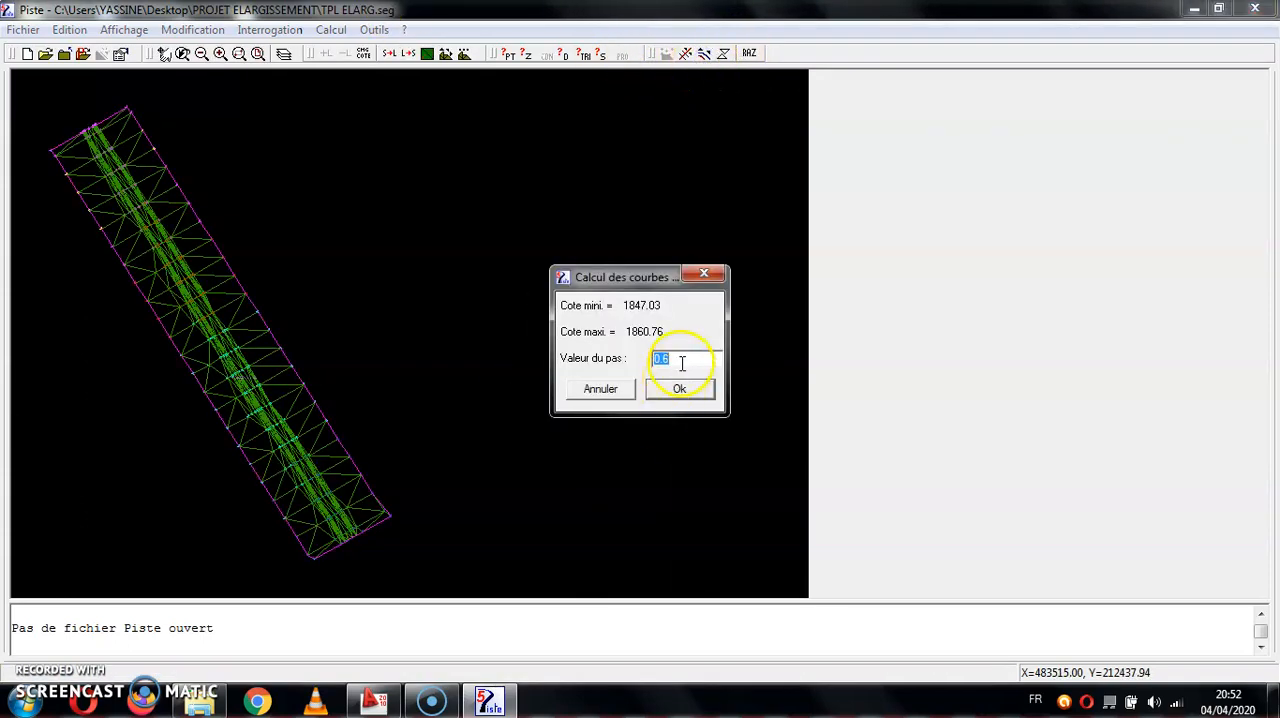
click(681, 388)
click(723, 418)
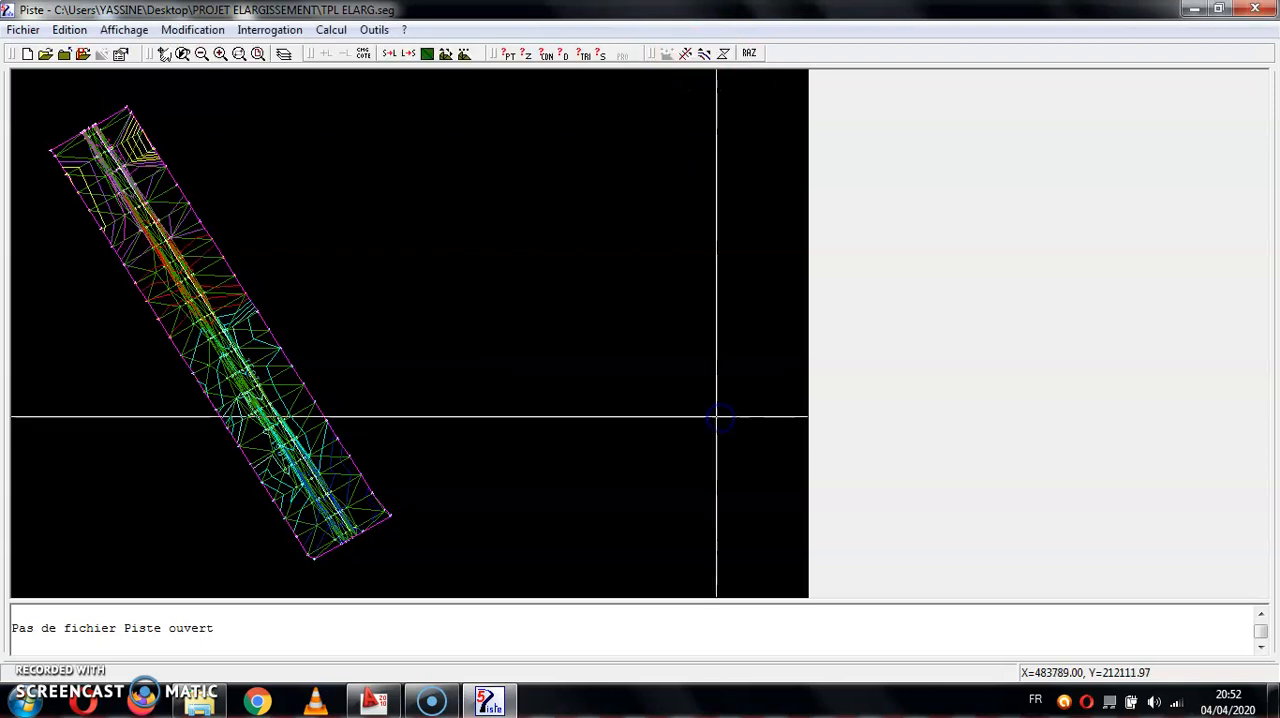
- Close the base map and create a new Conception Plane (.dap) file named AXE
click(22, 30)
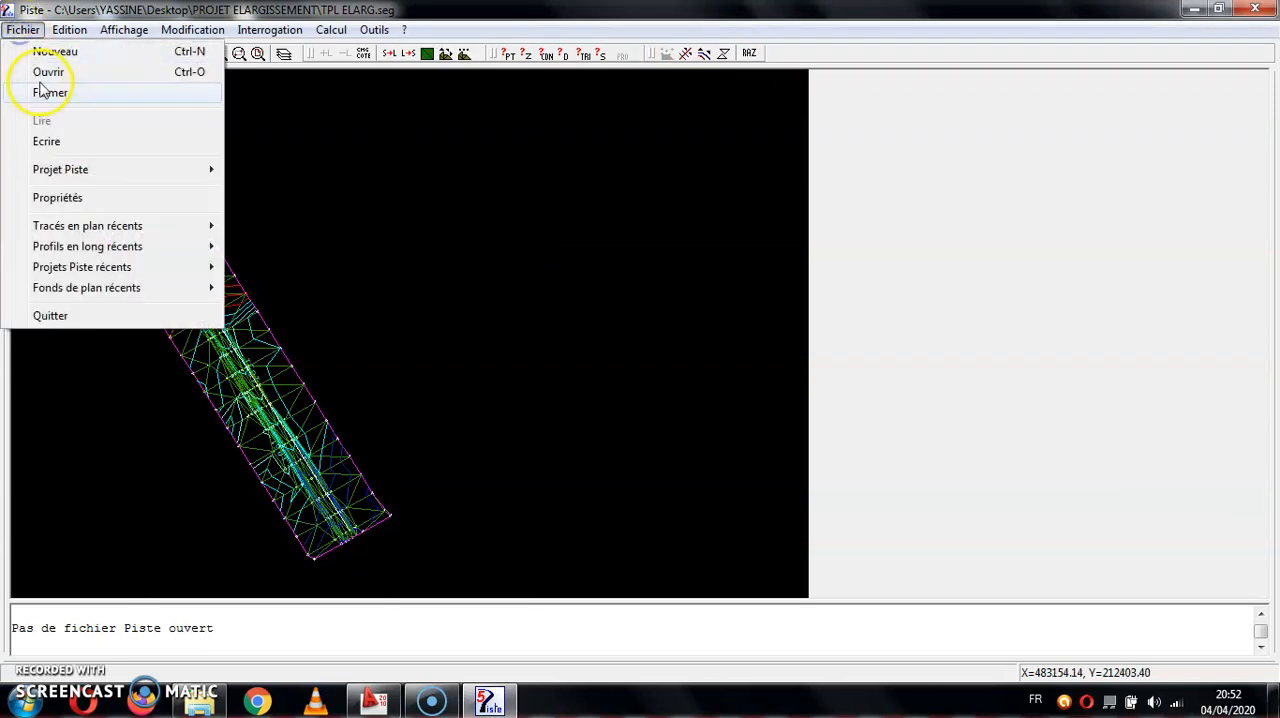
click(30, 90)
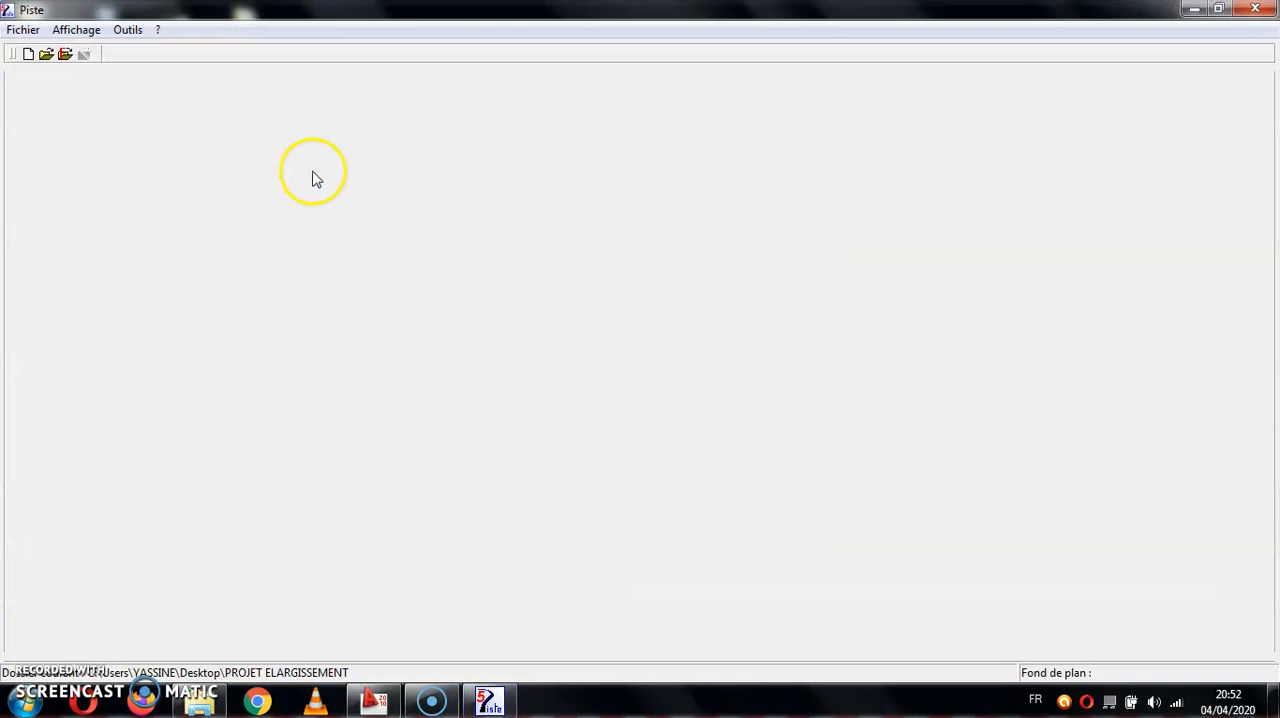
click(22, 30)
click(38, 48)
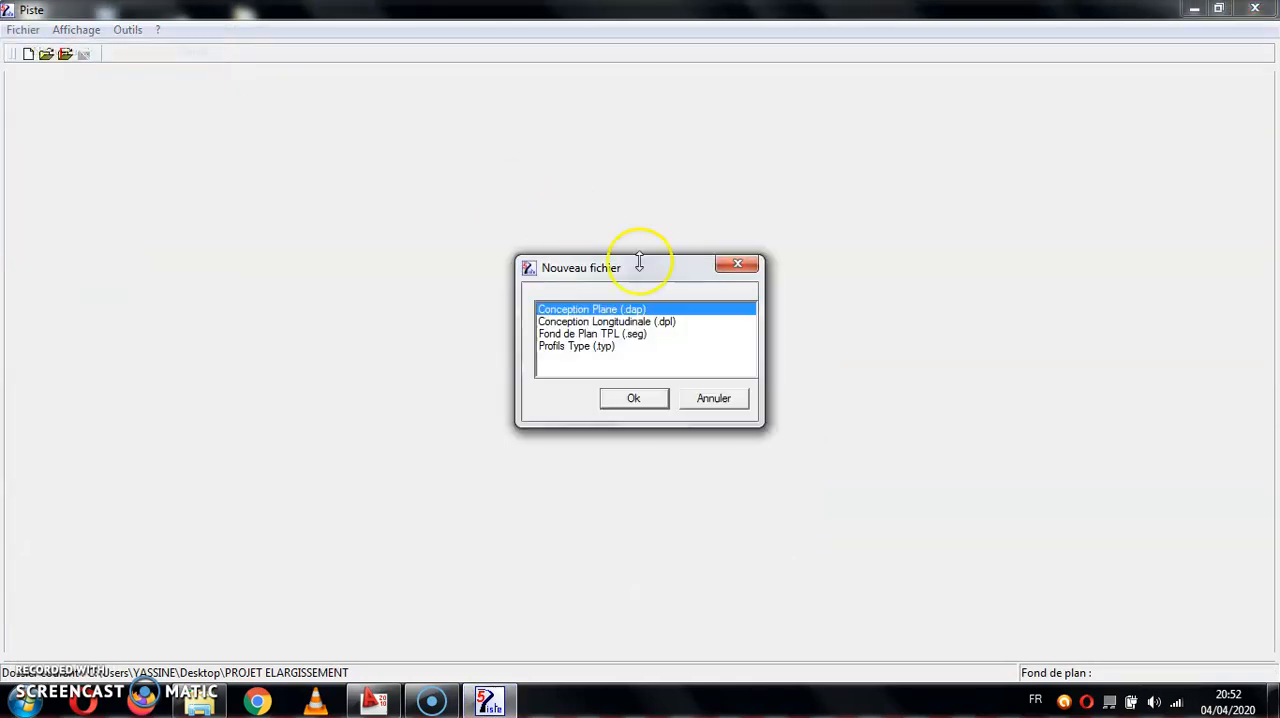
click(633, 398)
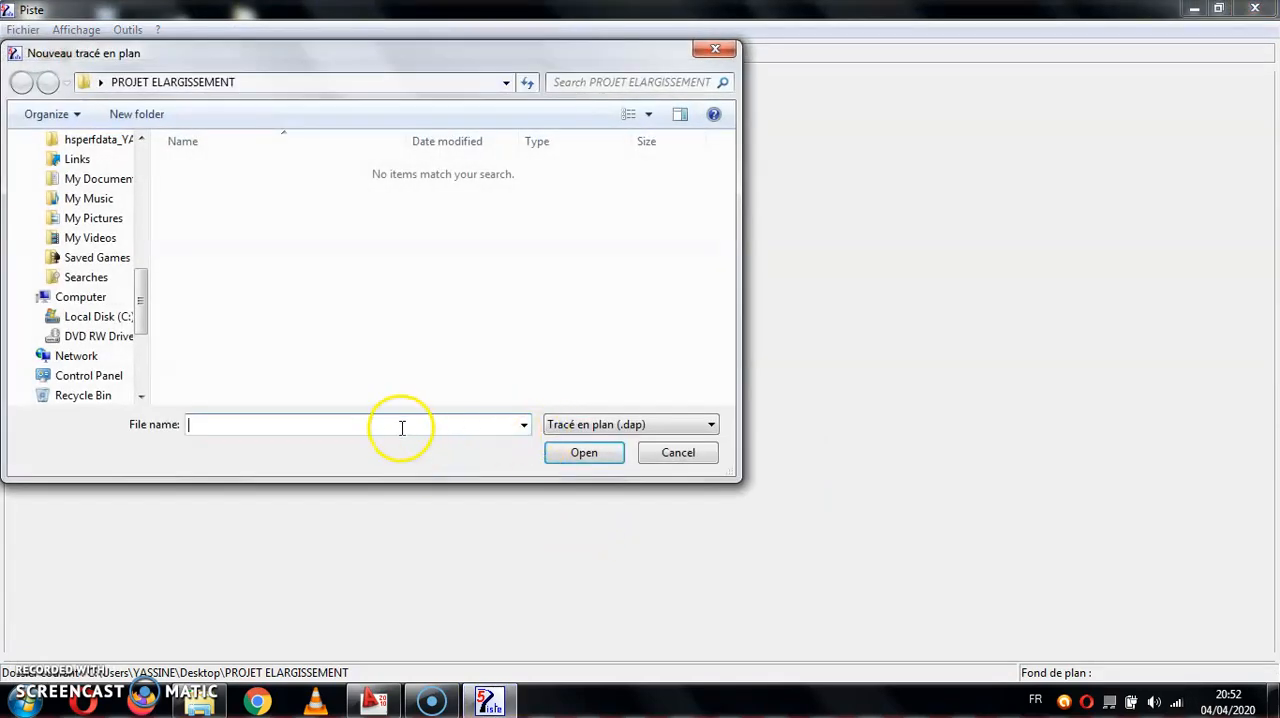
click(607, 458)
click(665, 424)
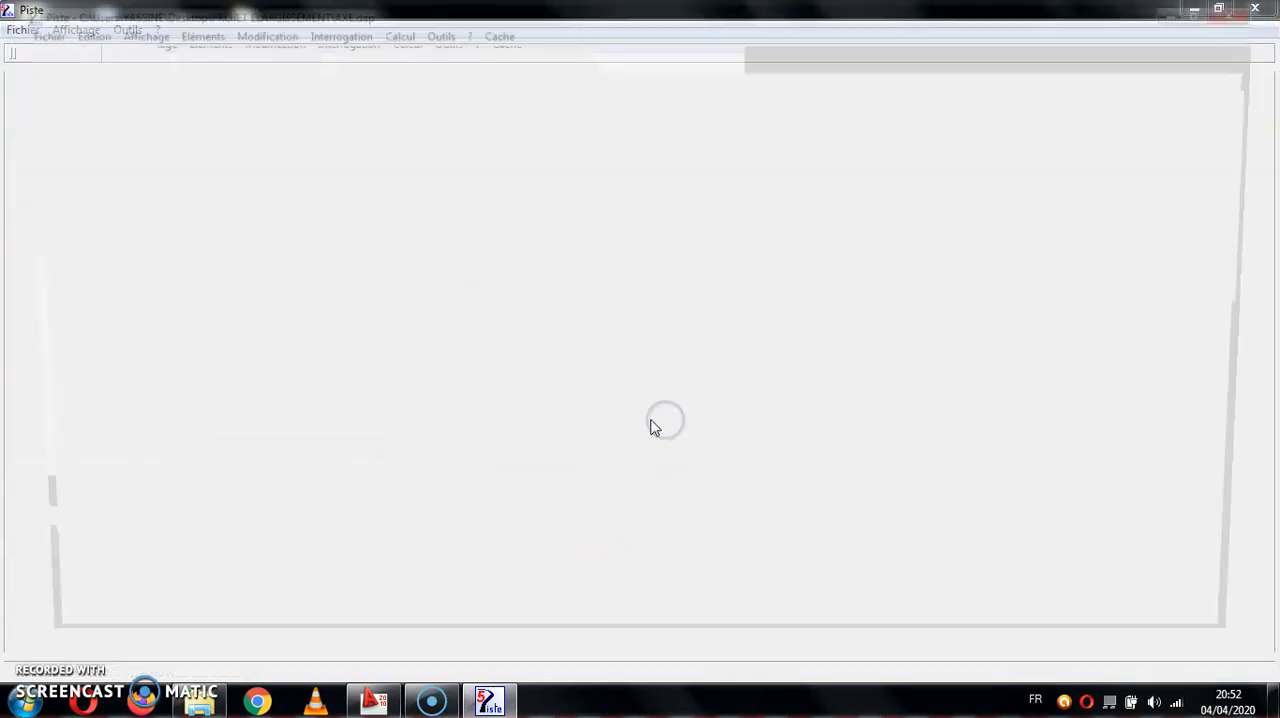
- Load the TPL ELARG base map as the background of the AXE plan alignment and fit it in view
click(22, 30)
mouse_move(57, 120)
click(258, 120)
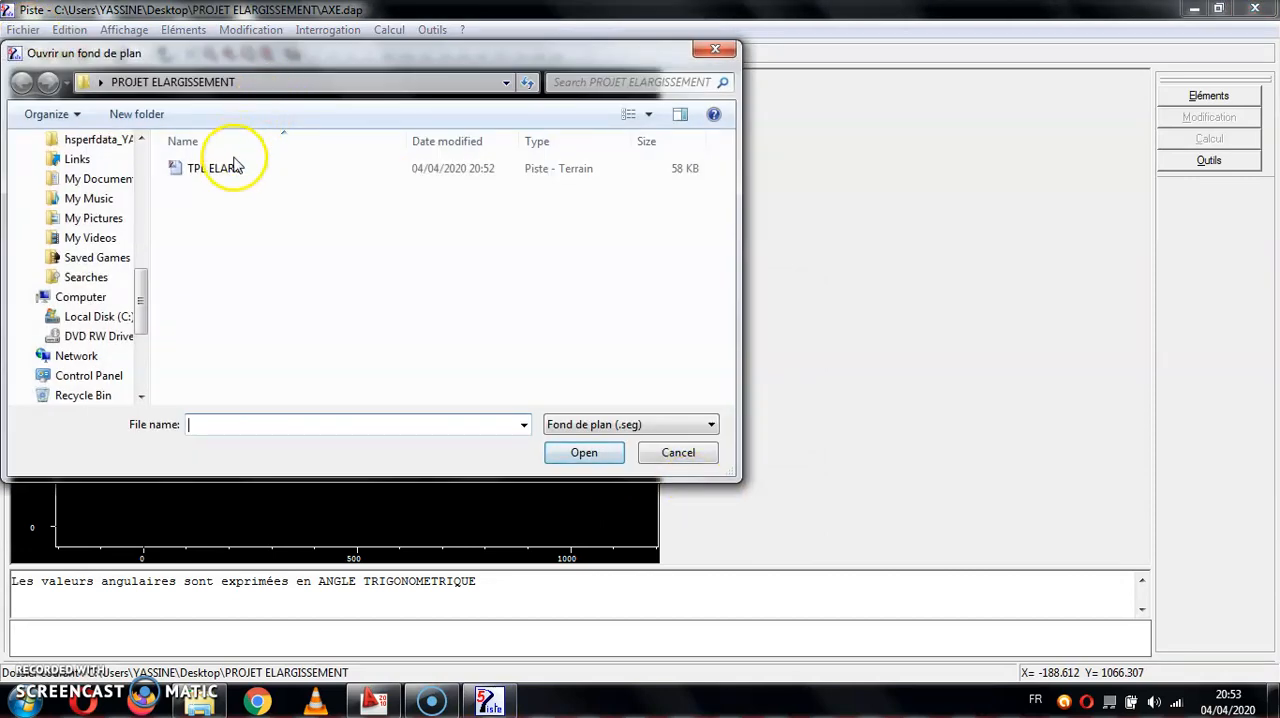
double_click(236, 166)
right_click(235, 173)
click(265, 53)
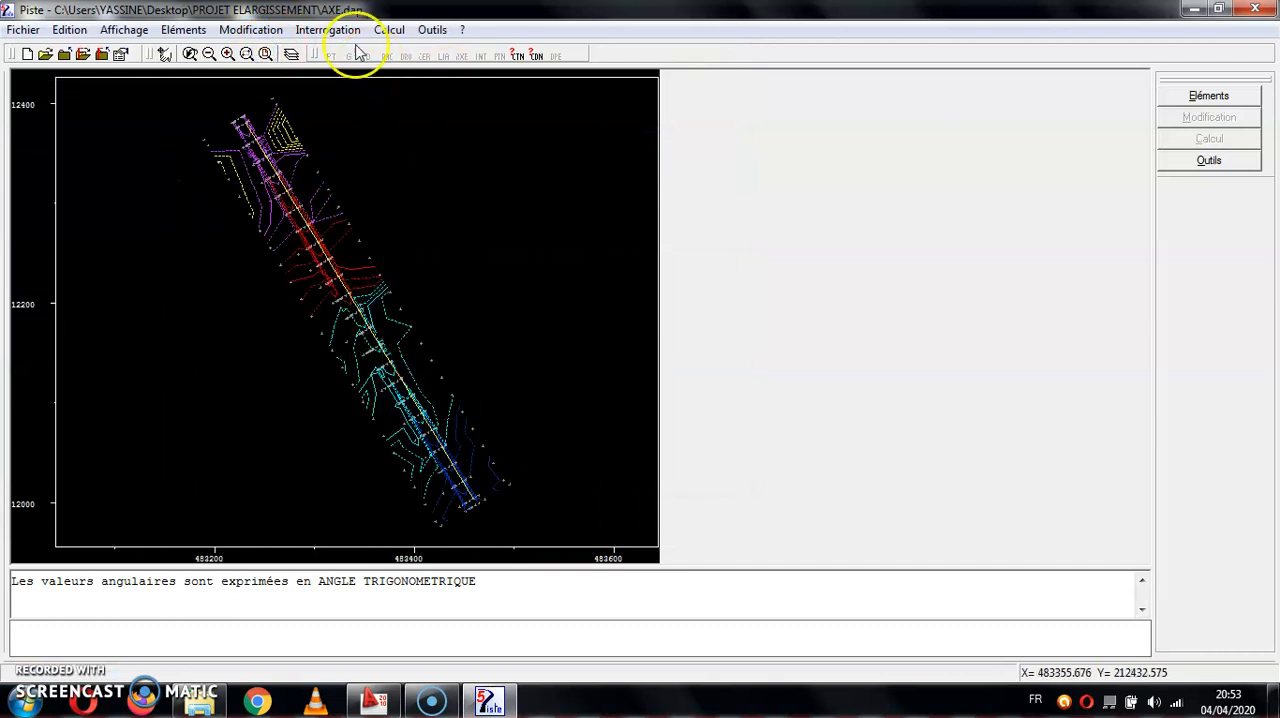
click(245, 55)
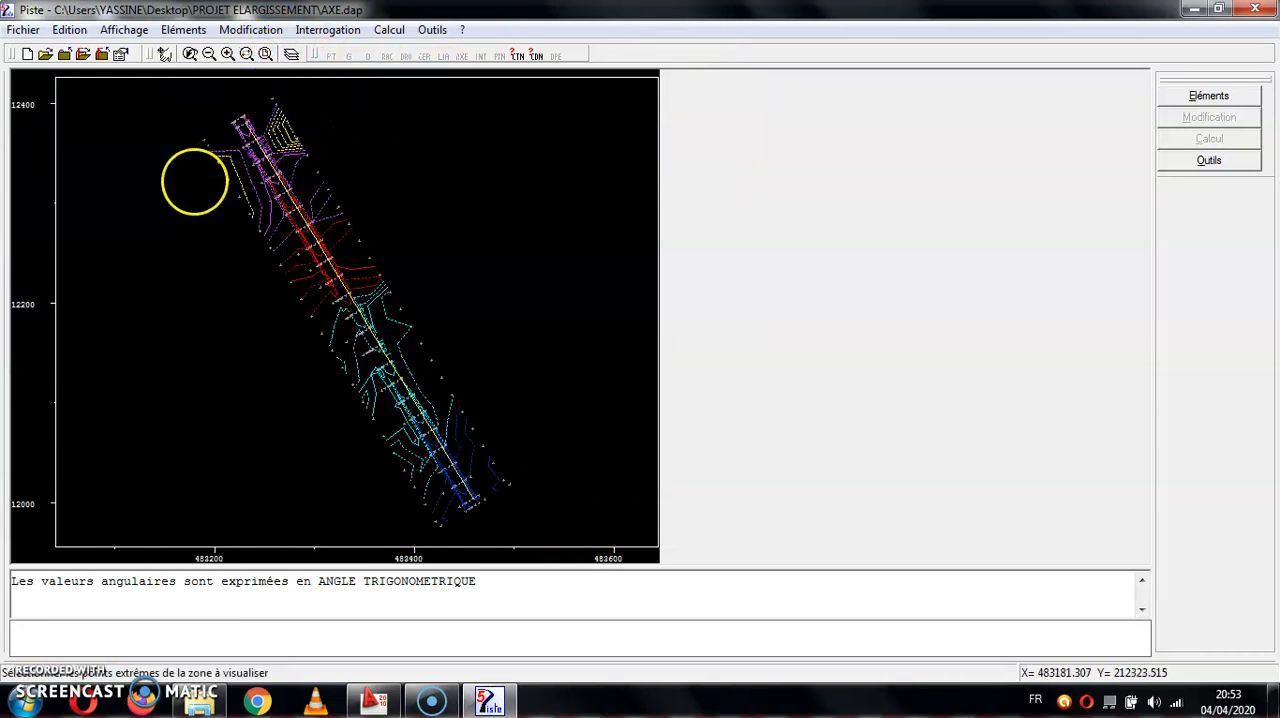
- Create point P1 from the terrain point at the northern end of the yellow centreline using the POI command
drag(302, 149, 303, 150)
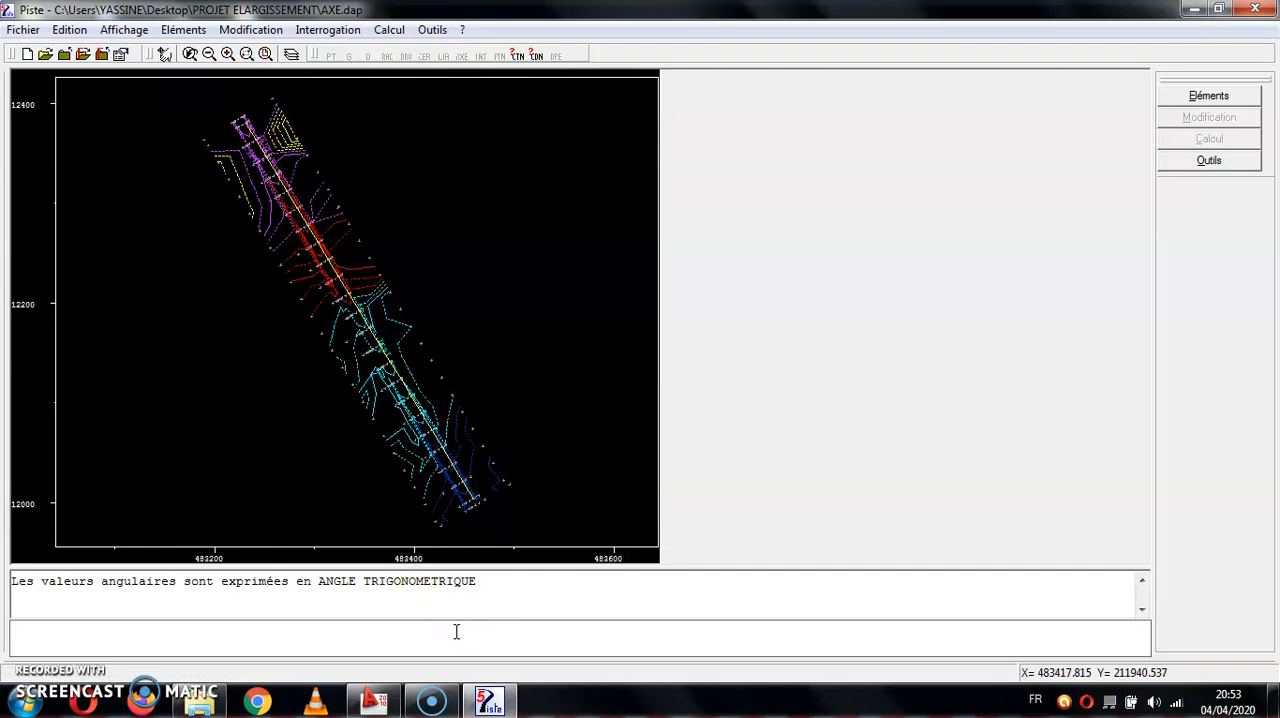
text(POI)
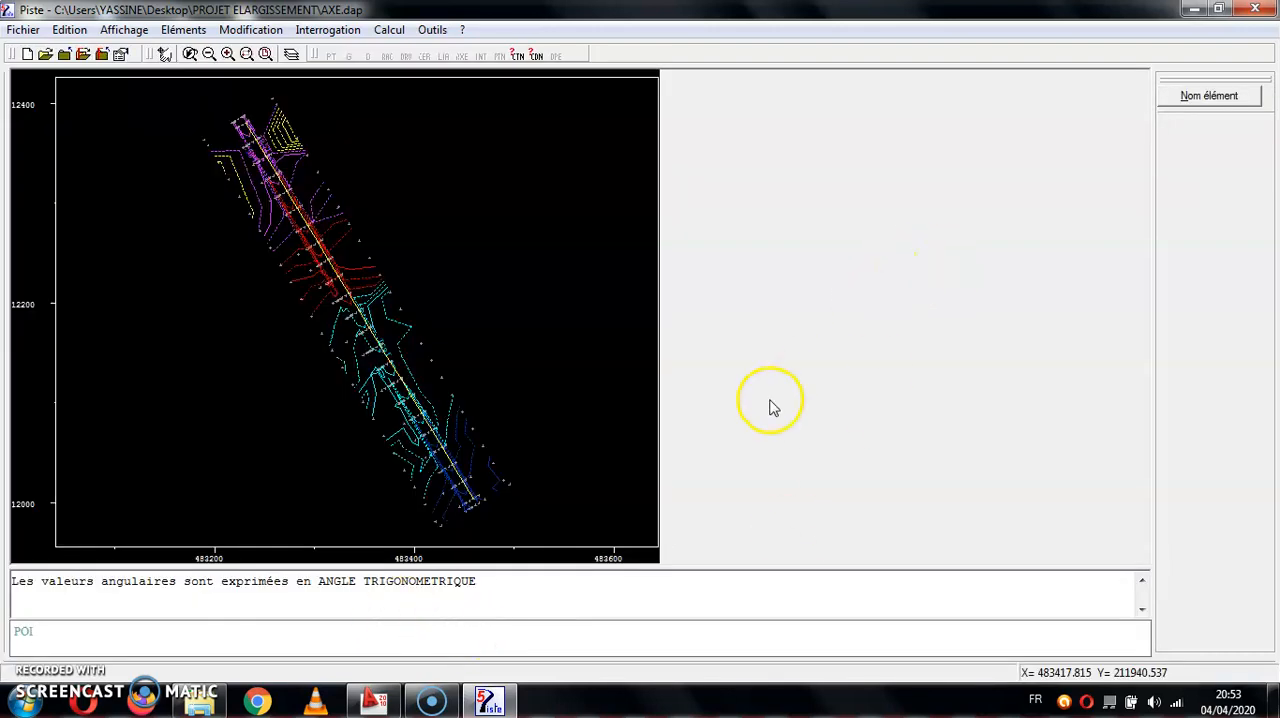
text( P1)
click(1205, 139)
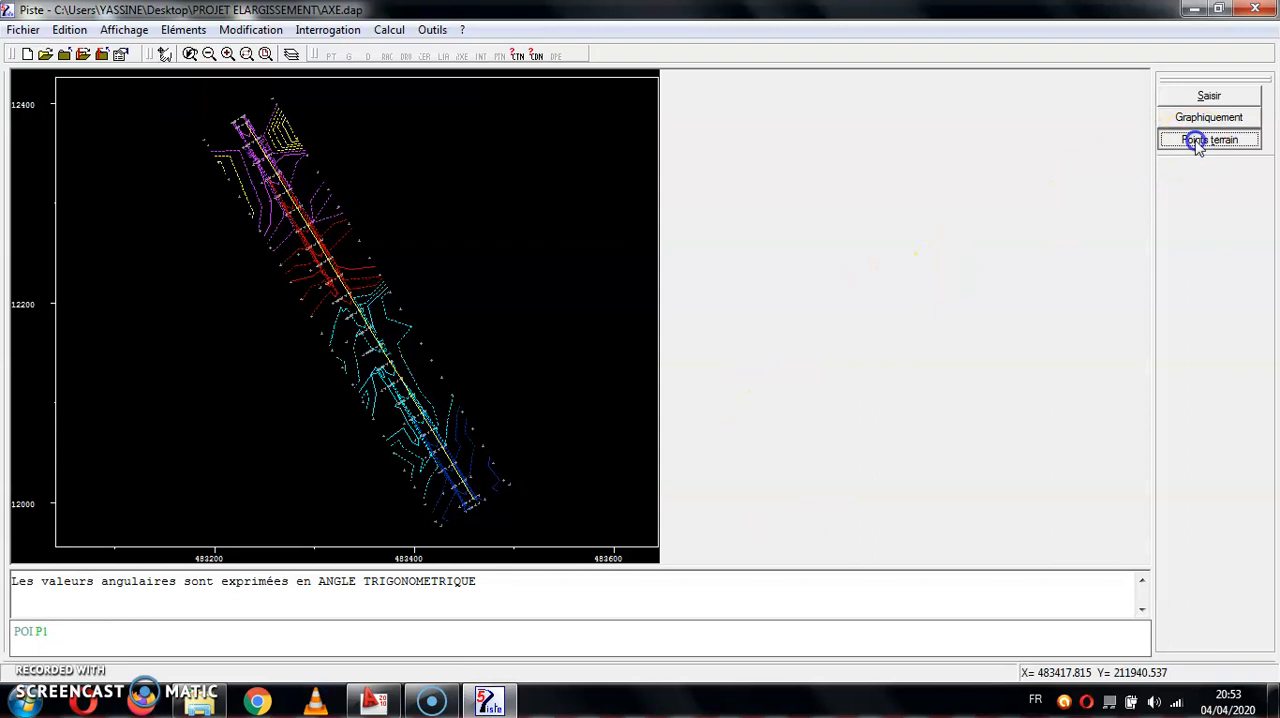
click(236, 56)
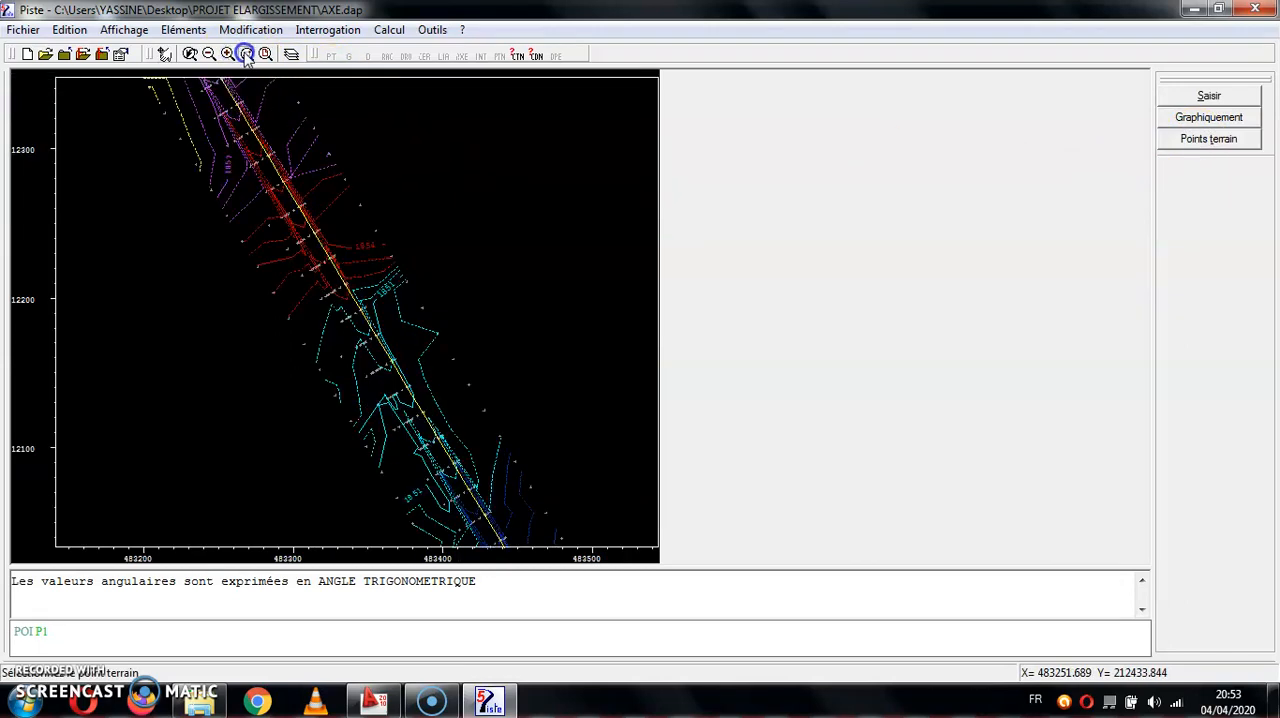
click(208, 55)
click(263, 106)
click(206, 131)
click(434, 312)
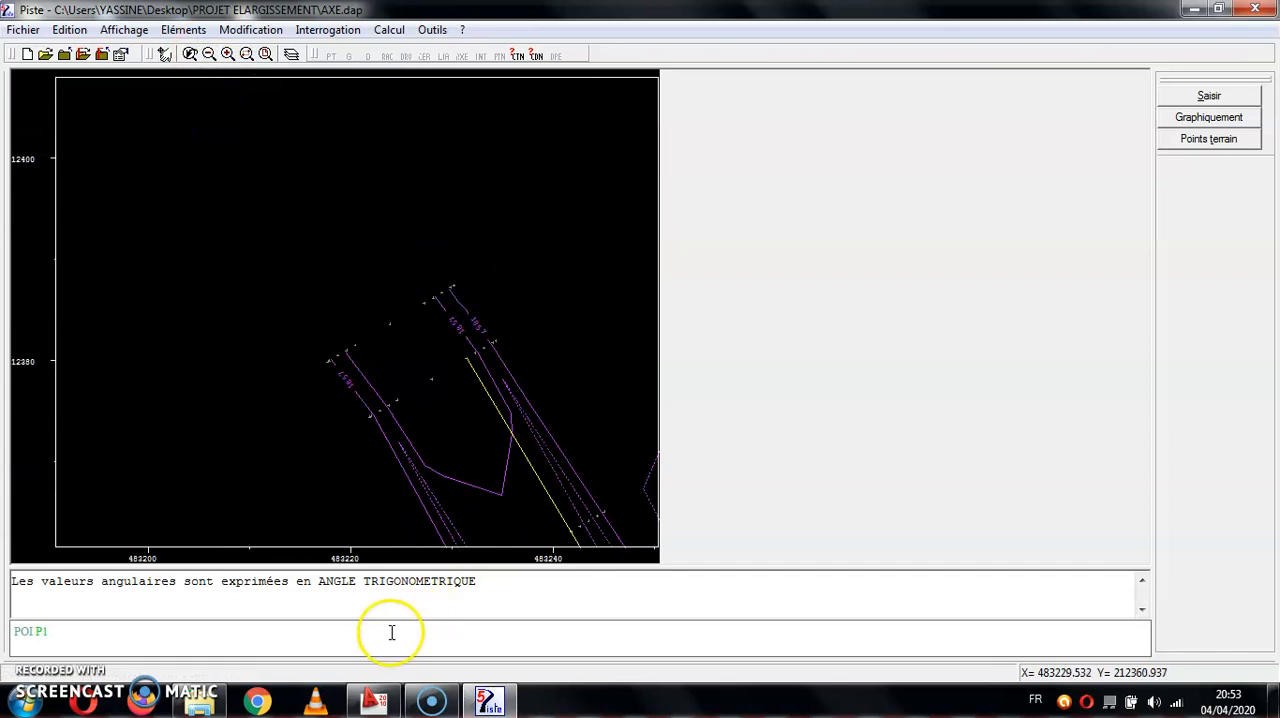
click(471, 364)
key(Return)
- Create point P2 from the terrain point at the southern end of the yellow centreline using the POI command
click(214, 58)
click(213, 58)
click(212, 59)
click(212, 60)
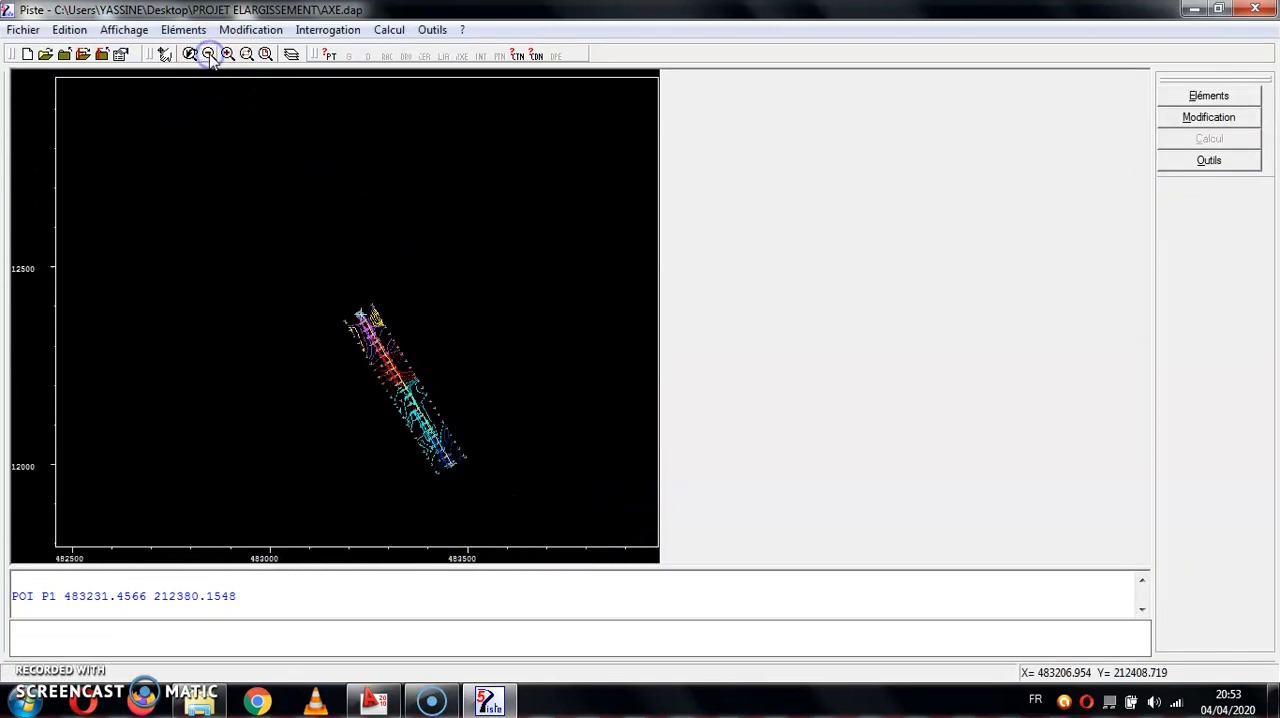
click(249, 57)
drag(487, 436, 444, 484)
click(449, 609)
click(423, 648)
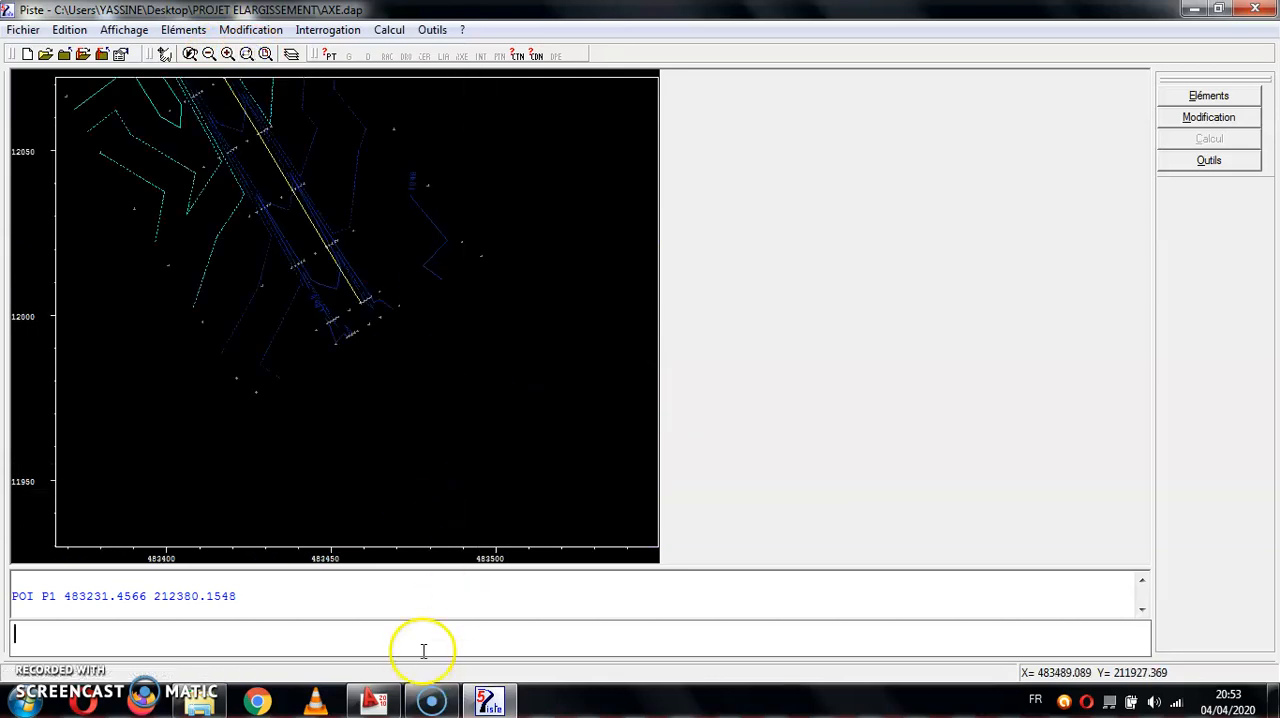
text(POI P)
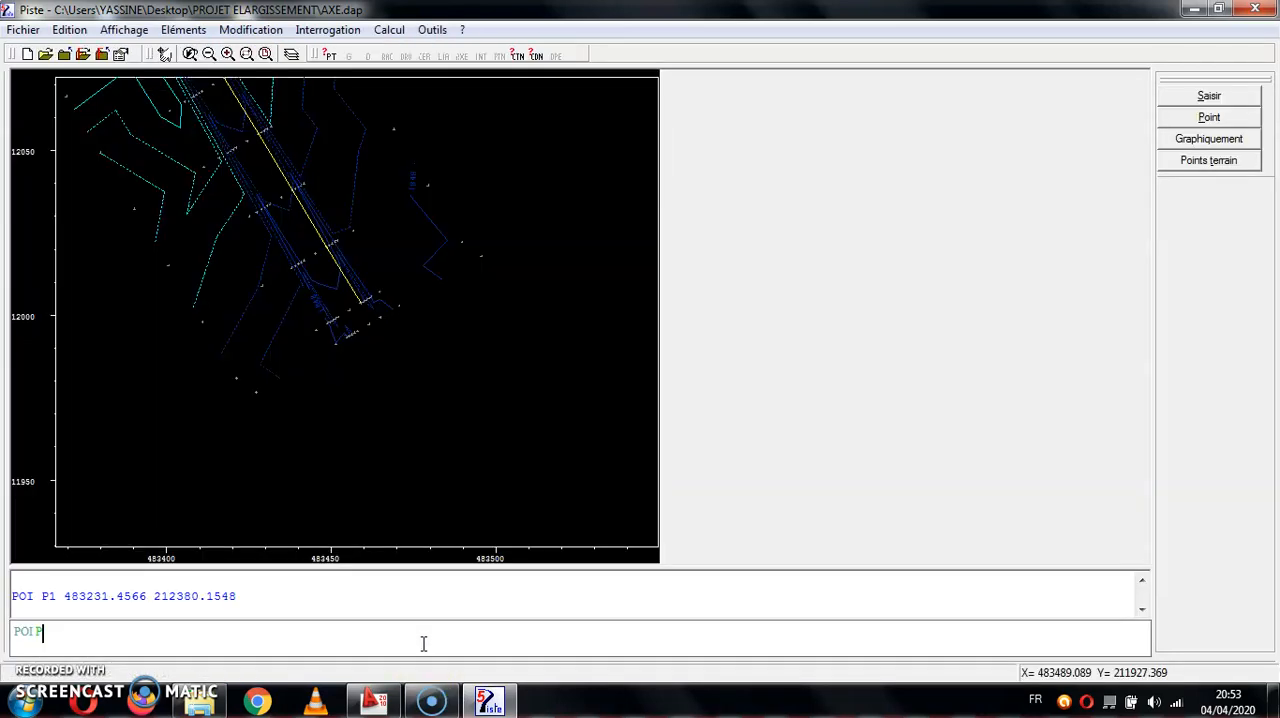
text(2)
click(1208, 160)
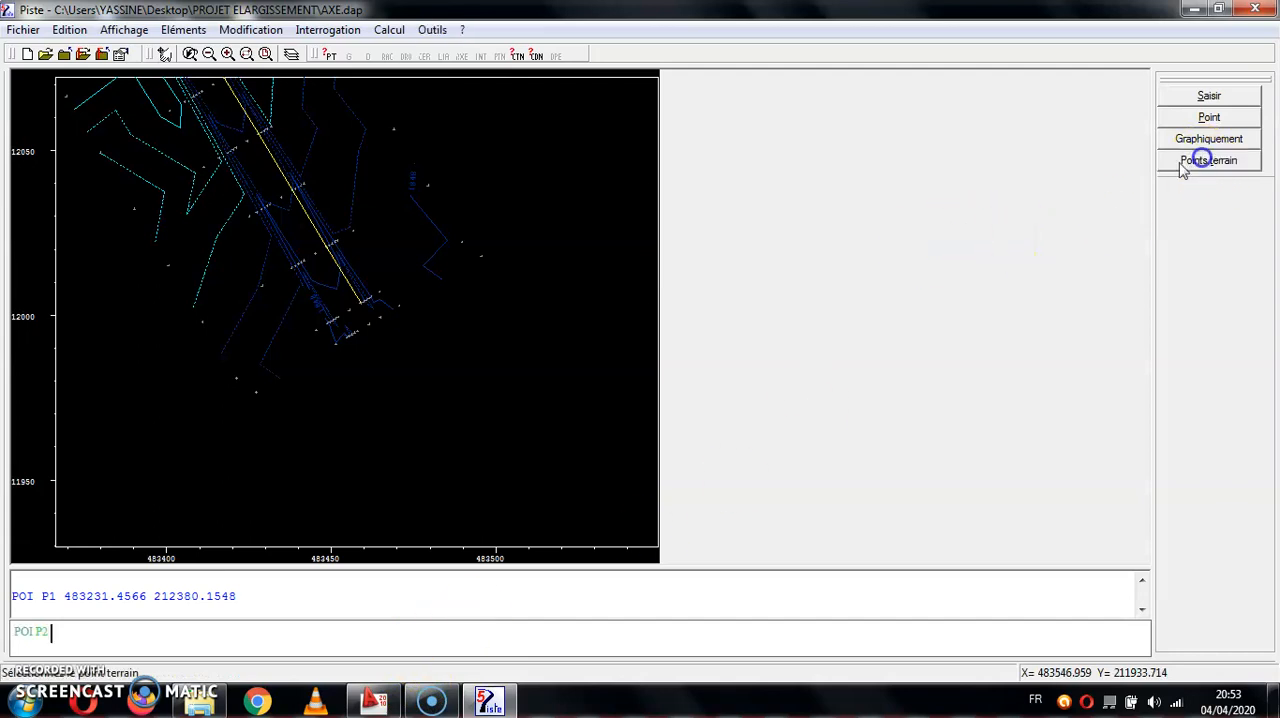
click(357, 306)
key(Return)
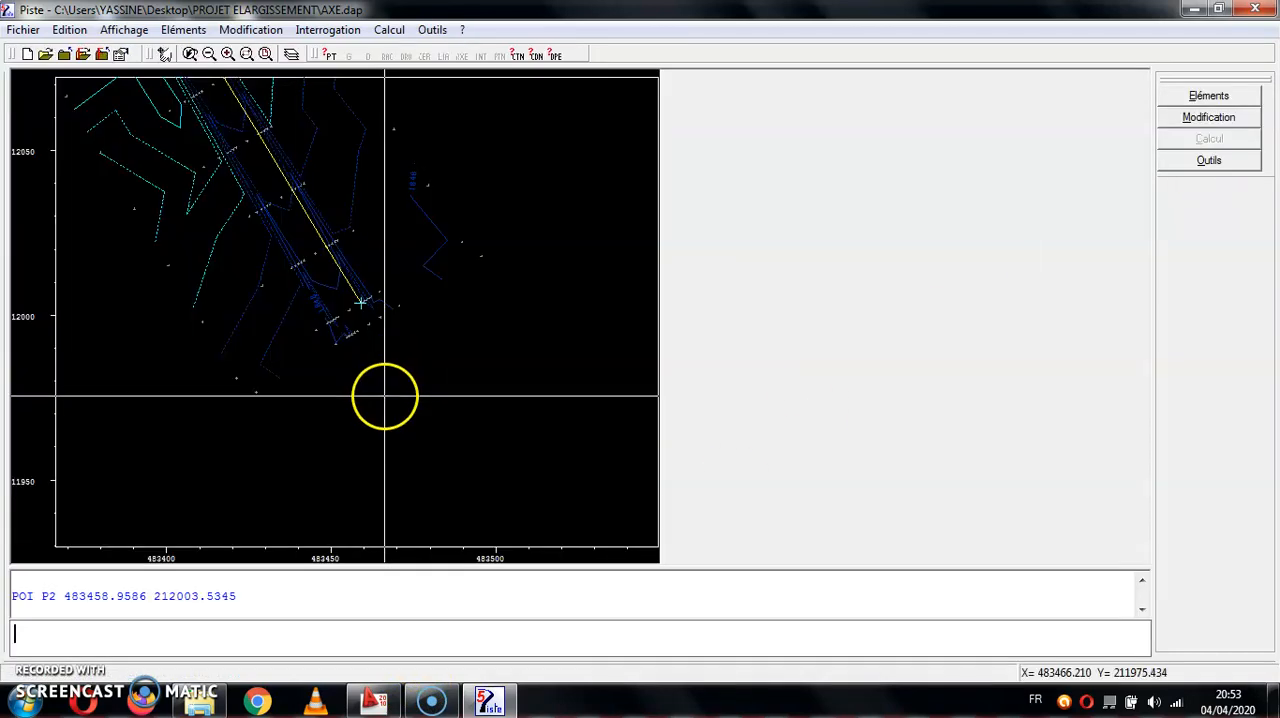
- Define straight line D1 through P1 and P2, and build axis A1 starting at P1 with the AUTO option
text(DRO D1 P1 P2)
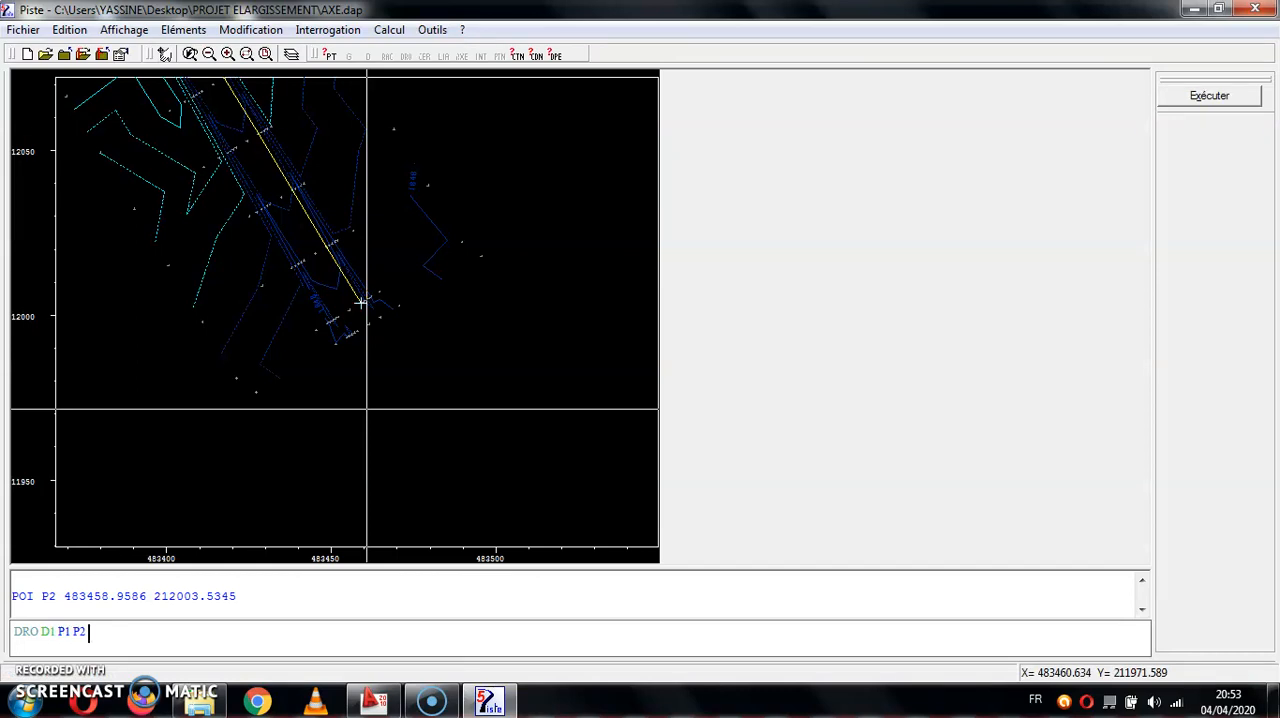
key(Return)
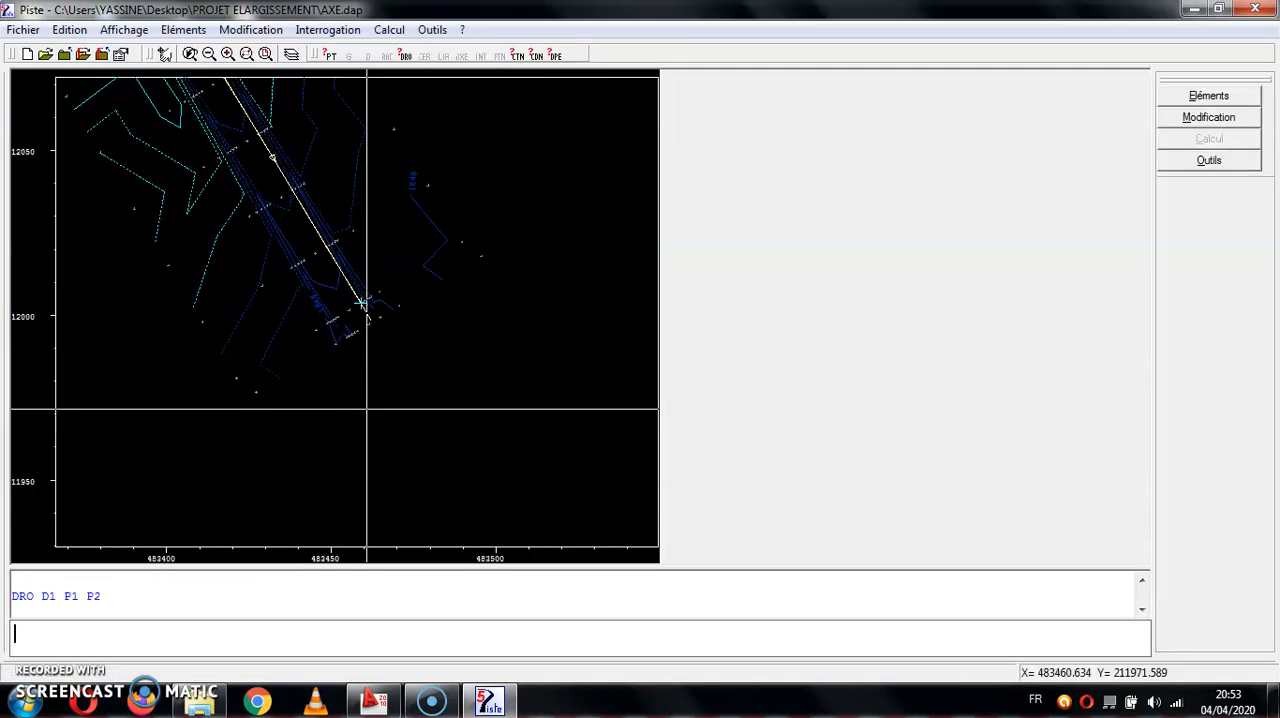
text(AXE A1 P1)
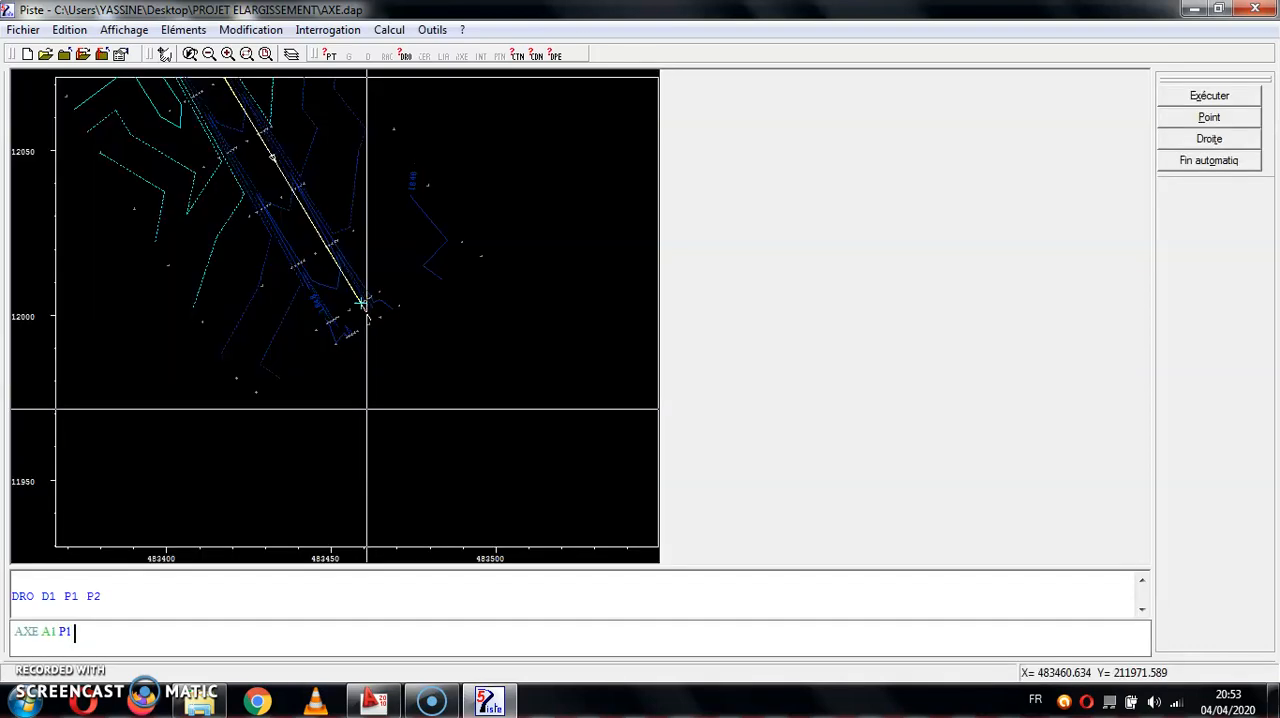
text( AUTO)
key(Return)
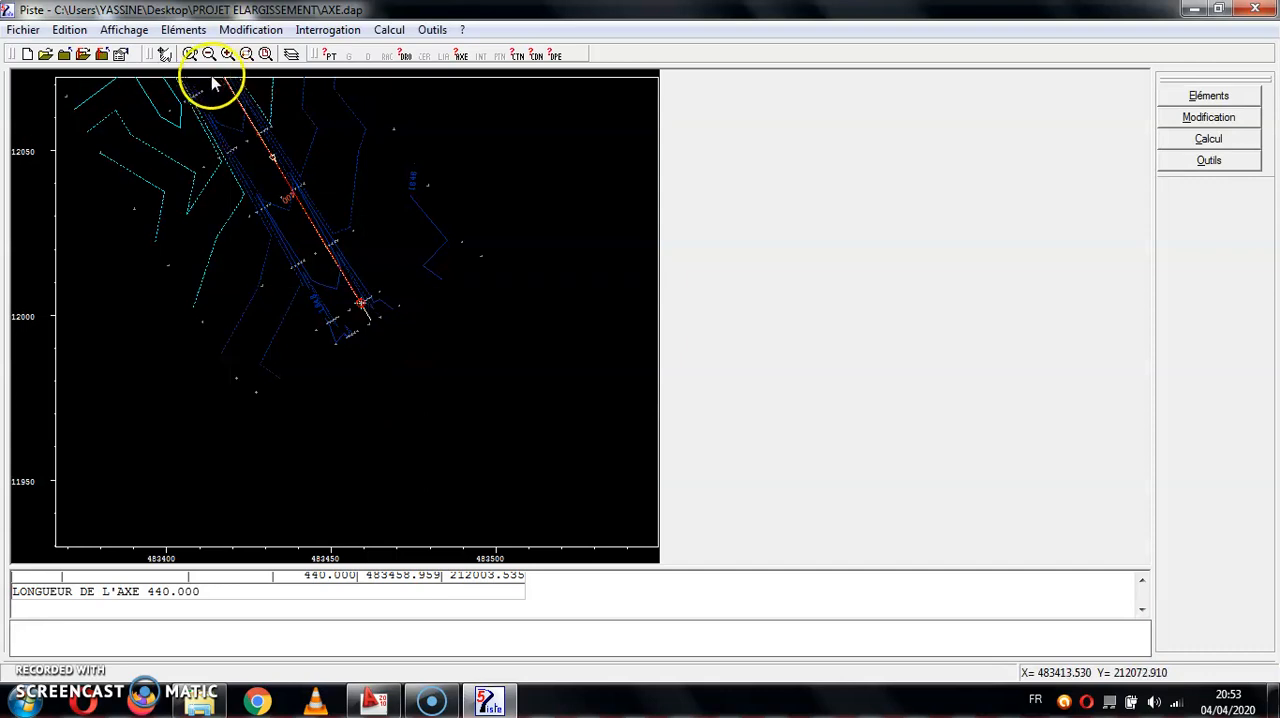
- Define the tabulation zone of axis A1 from abscissa 0 with a step of 20 (ZON A1 0 20)
click(209, 54)
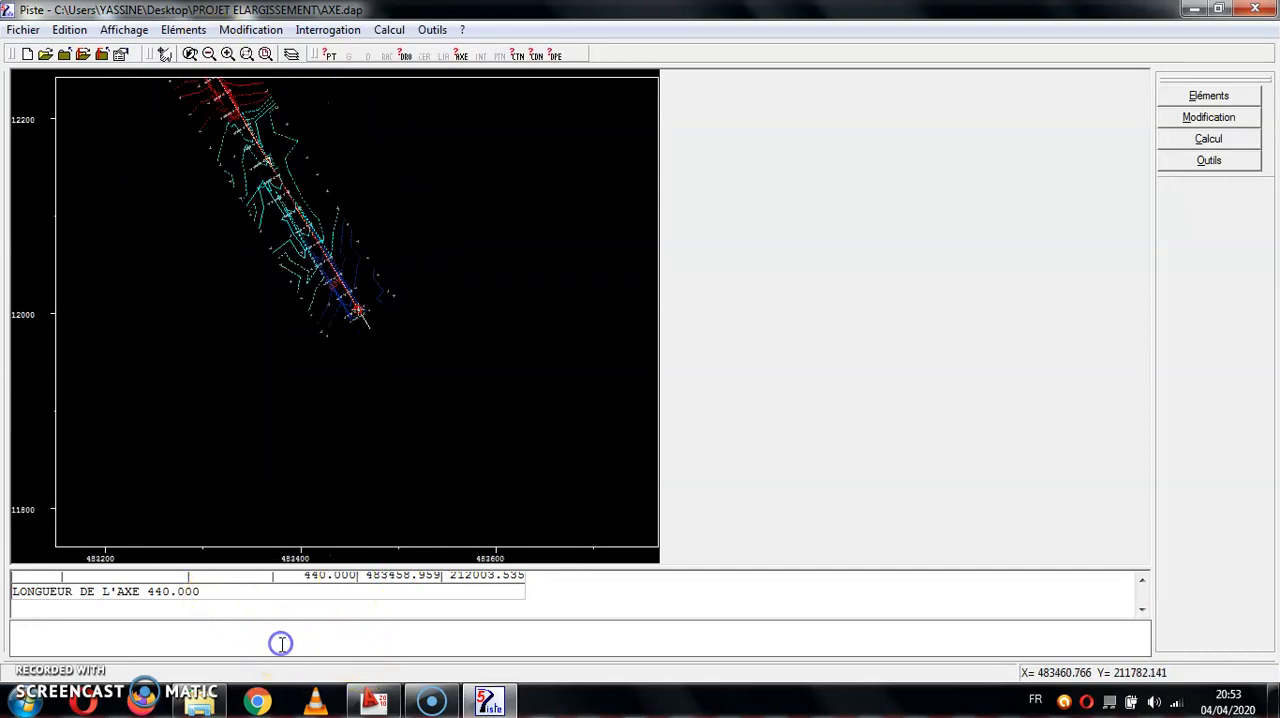
text(ZON)
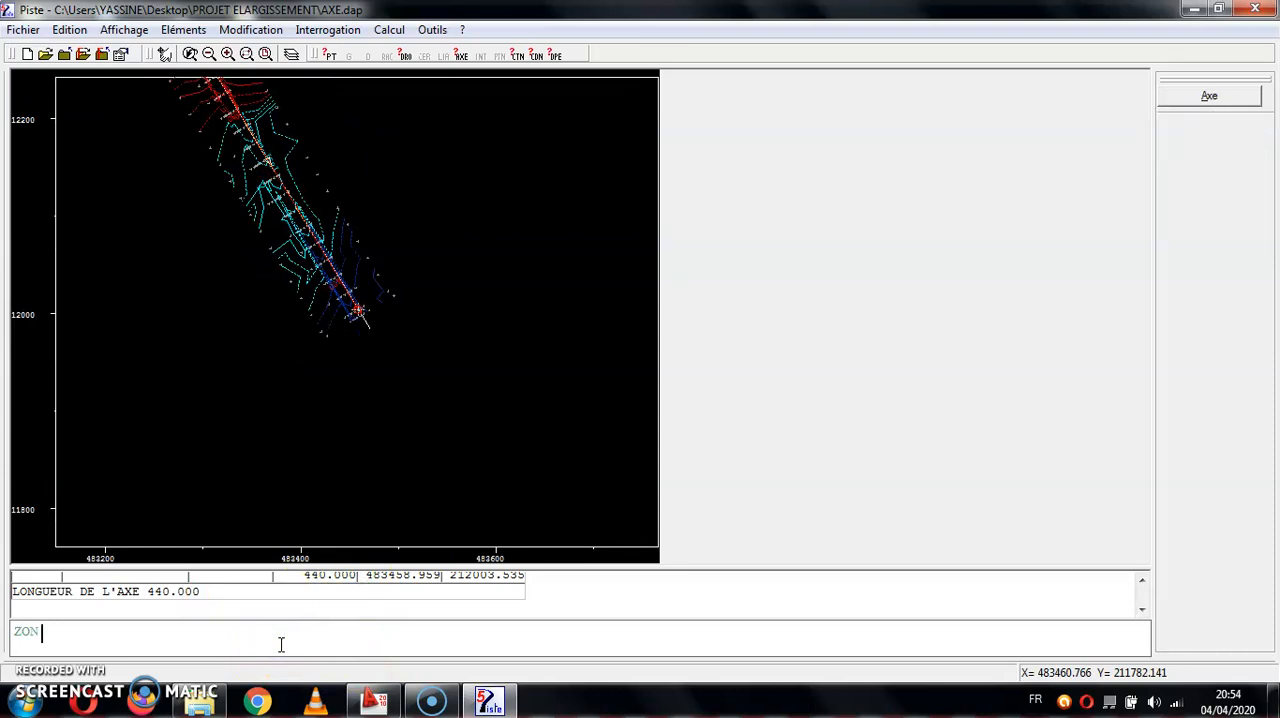
text( A1 0 20)
key(Return)
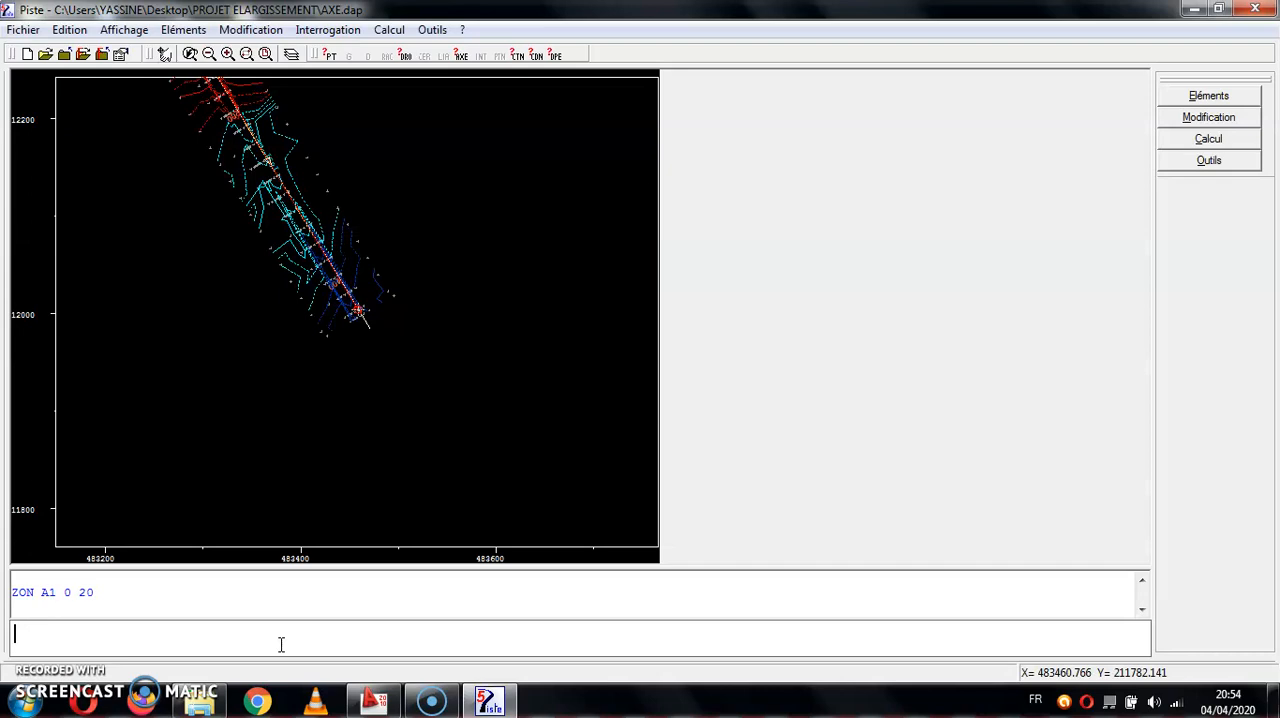
- Tabulate axis A1 with the PIS option into a new Piste project file named TABULATION
text(TAB)
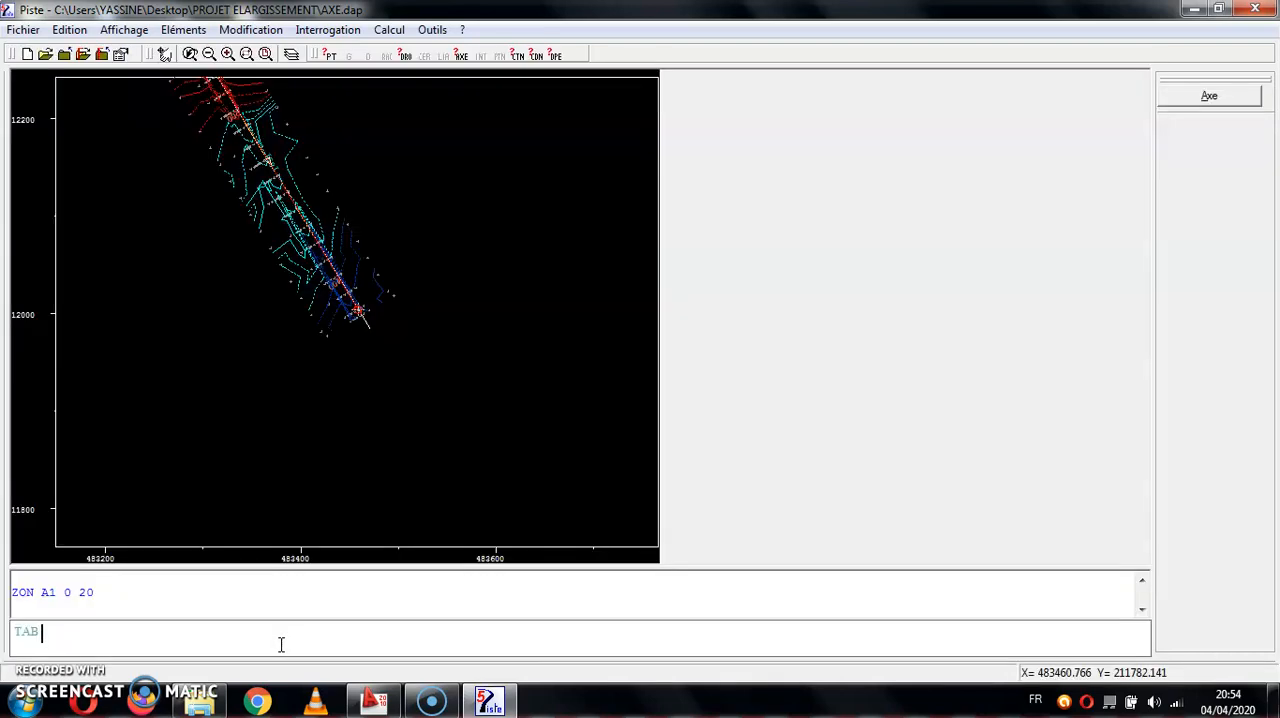
text( A1 PIS)
key(Return)
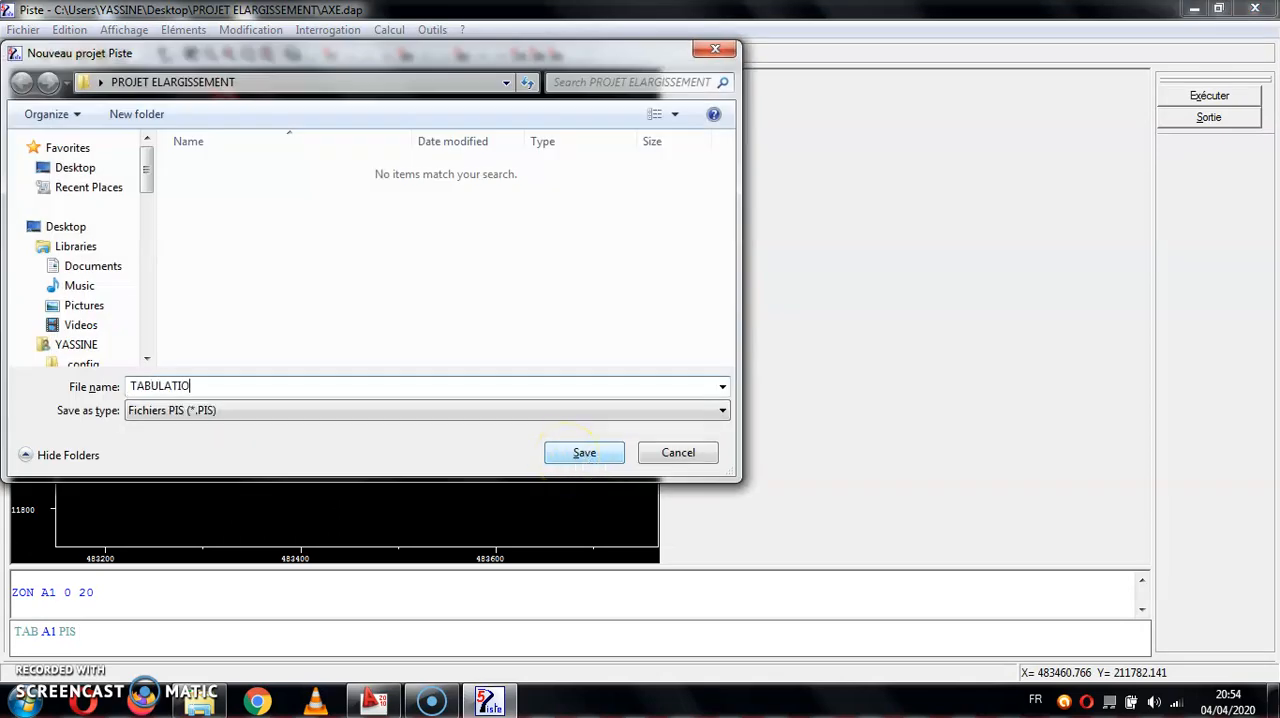
click(584, 452)
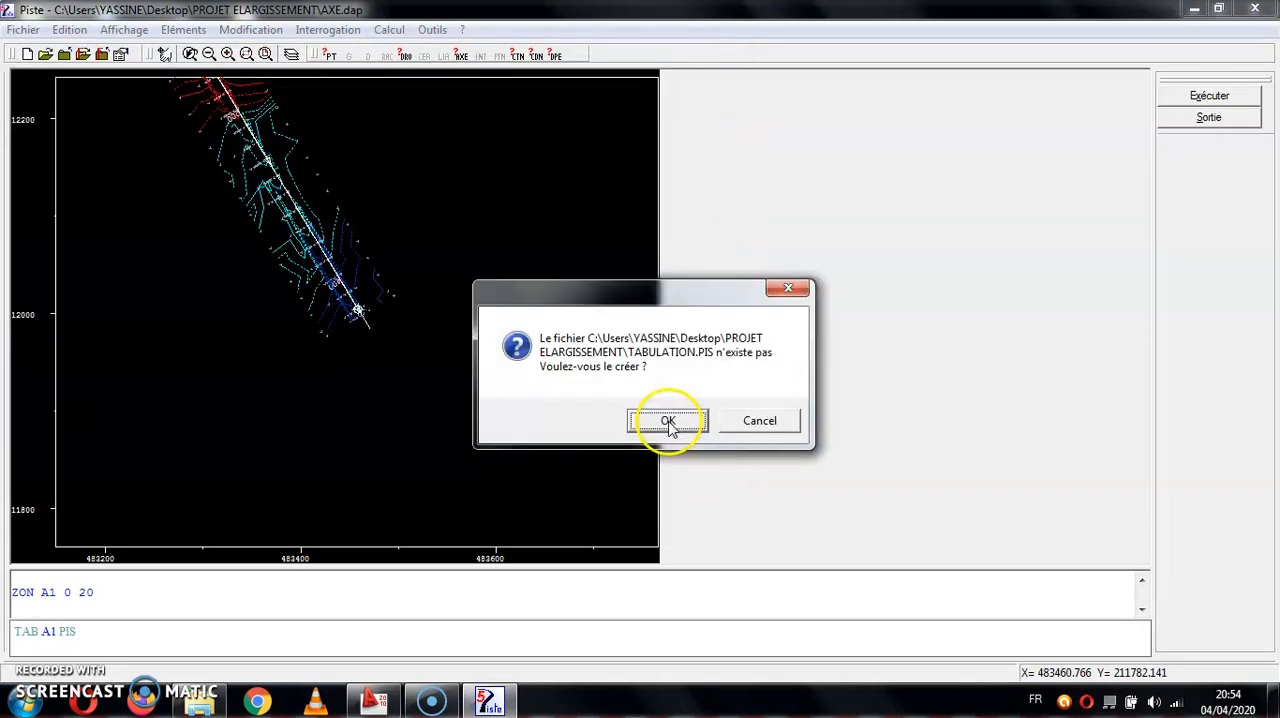
click(668, 421)
click(852, 405)
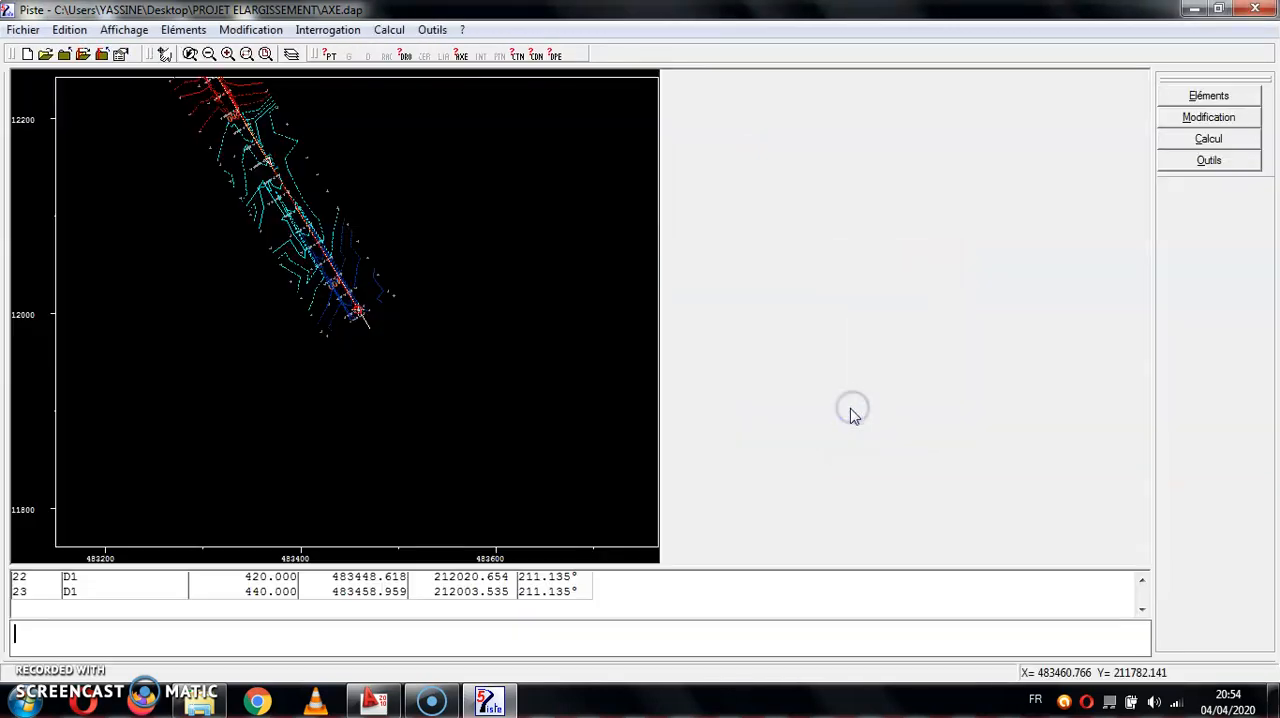
- Close the AXE alignment file and quit Piste, returning to the PROJET ELARGISSEMENT folder
click(23, 29)
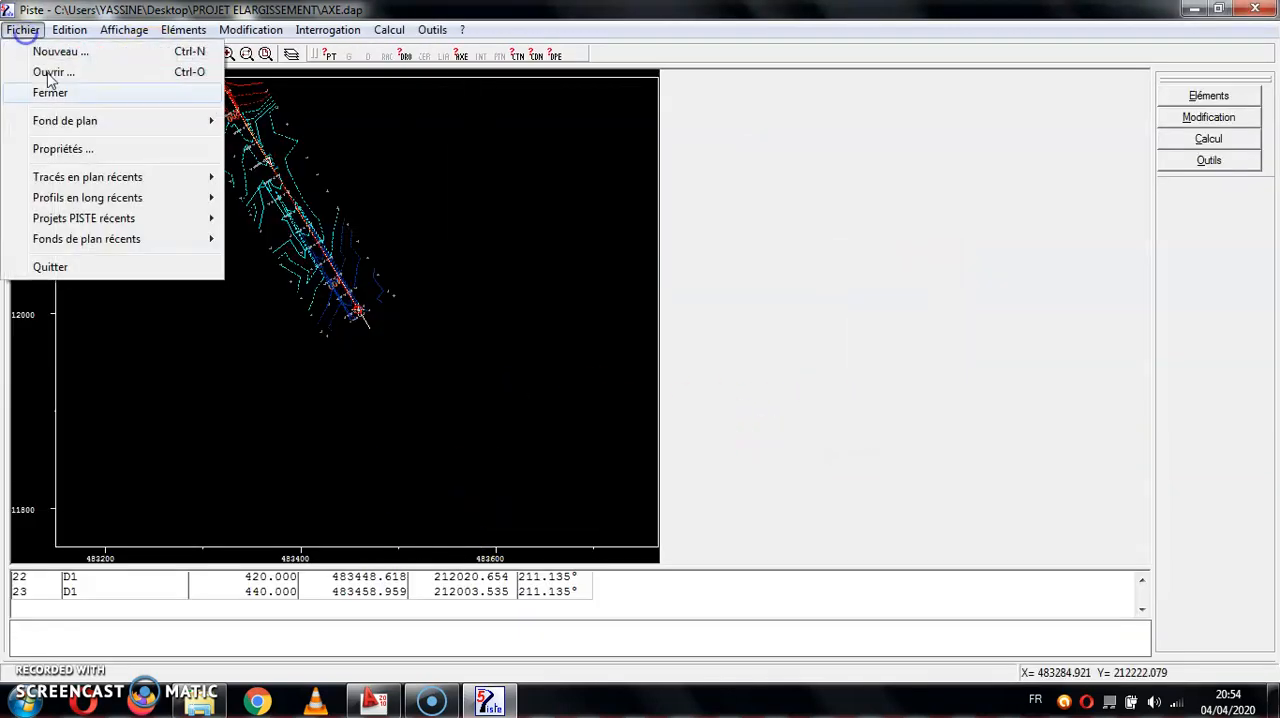
click(63, 100)
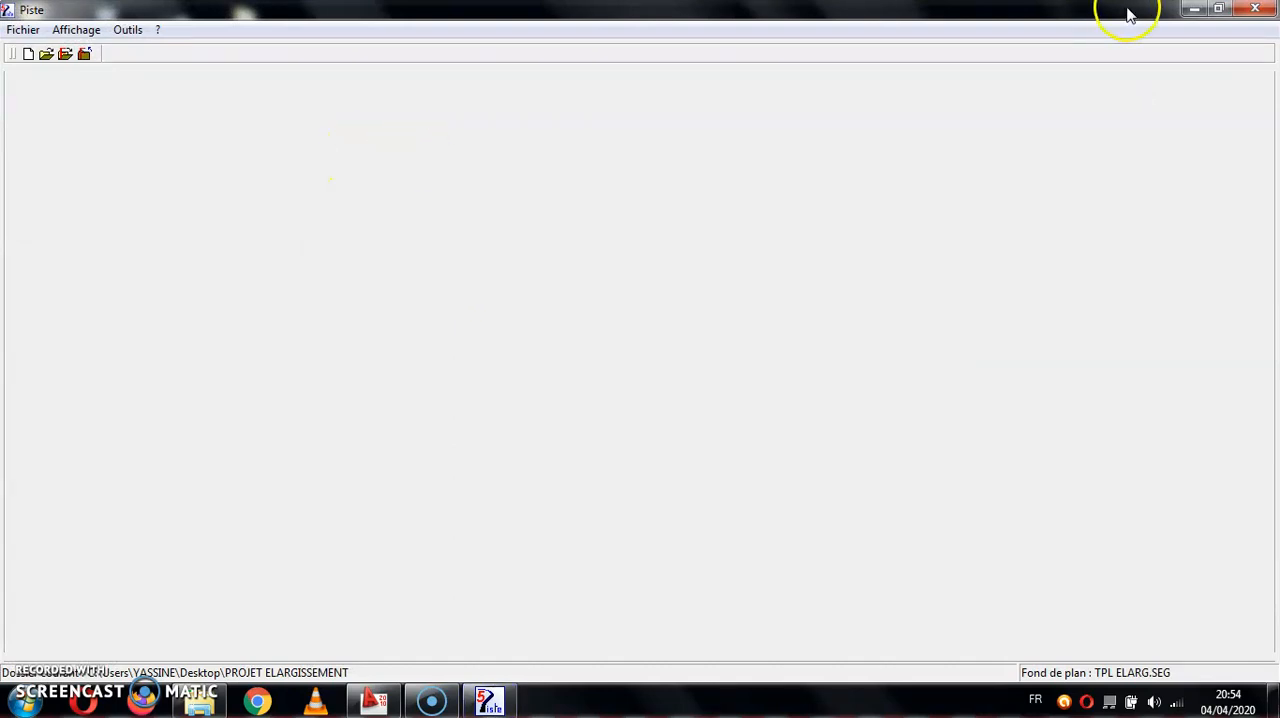
click(1194, 9)
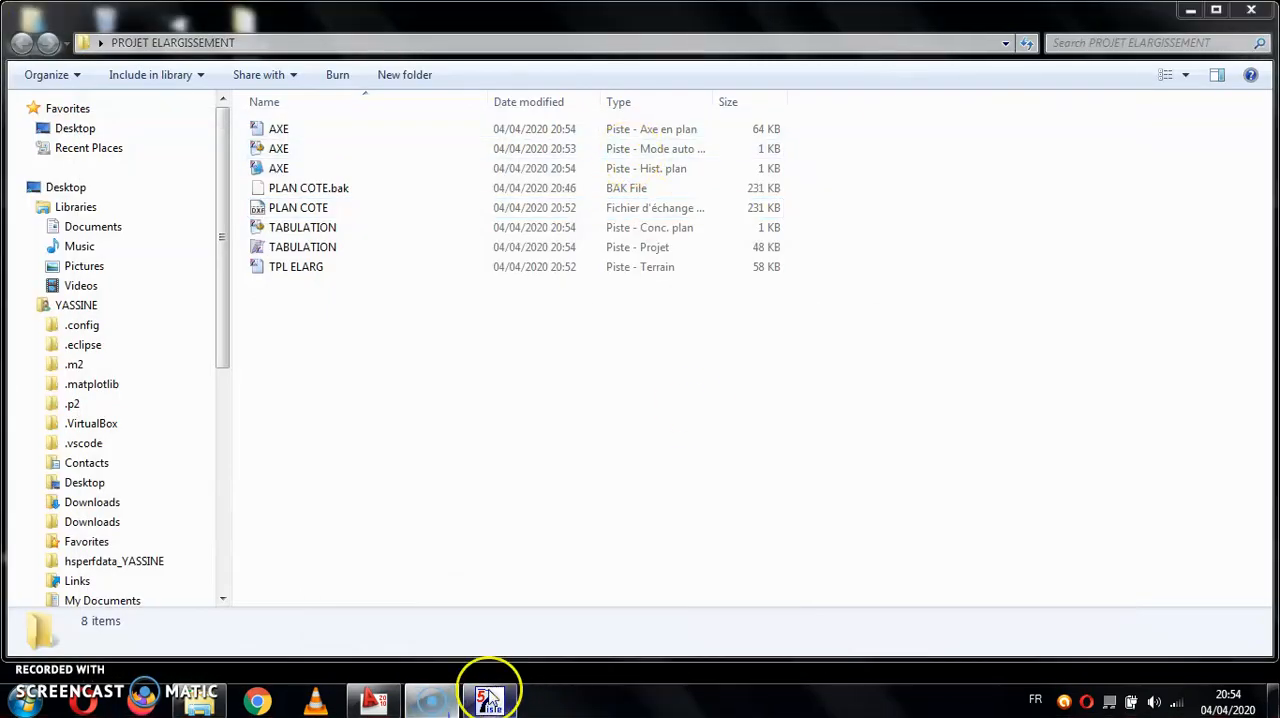
click(489, 700)
key(alt+F4)
click(584, 373)
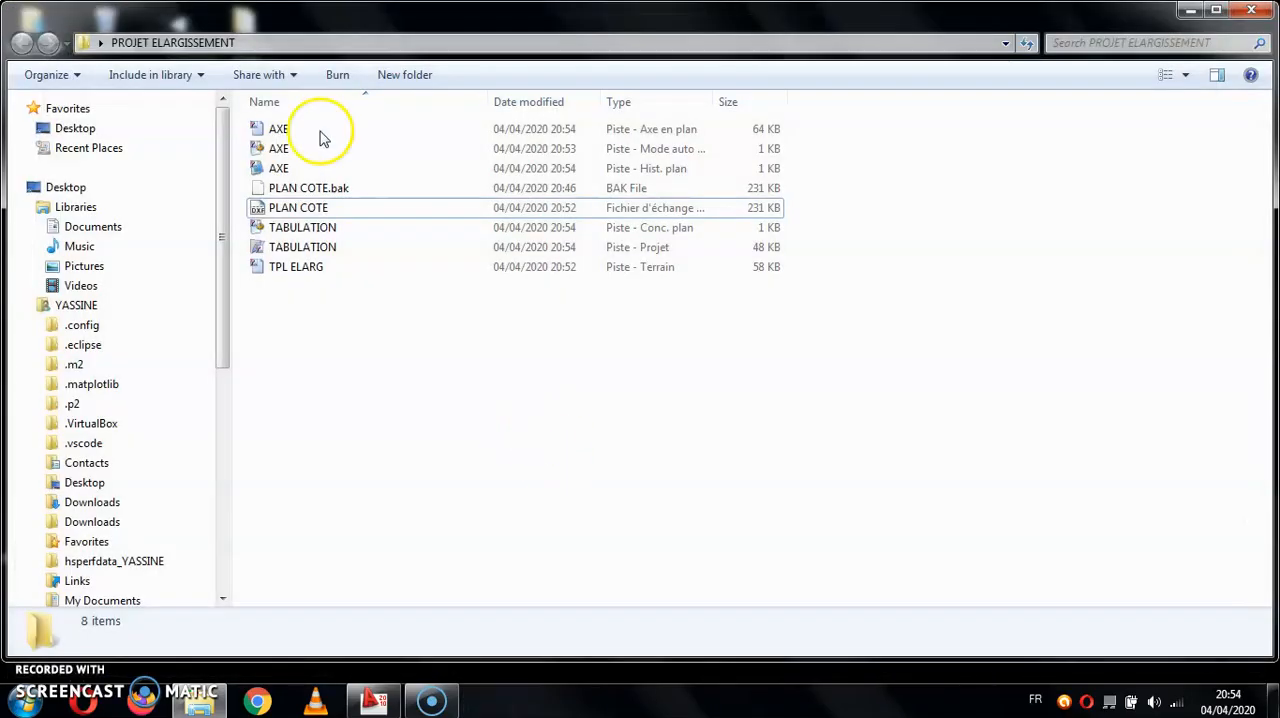
- Open the TPL ELARG terrain file and interpolate the TABULATION project's cross profiles from 0 to 440, widths 50 each side, 40 points per profile
double_click(320, 267)
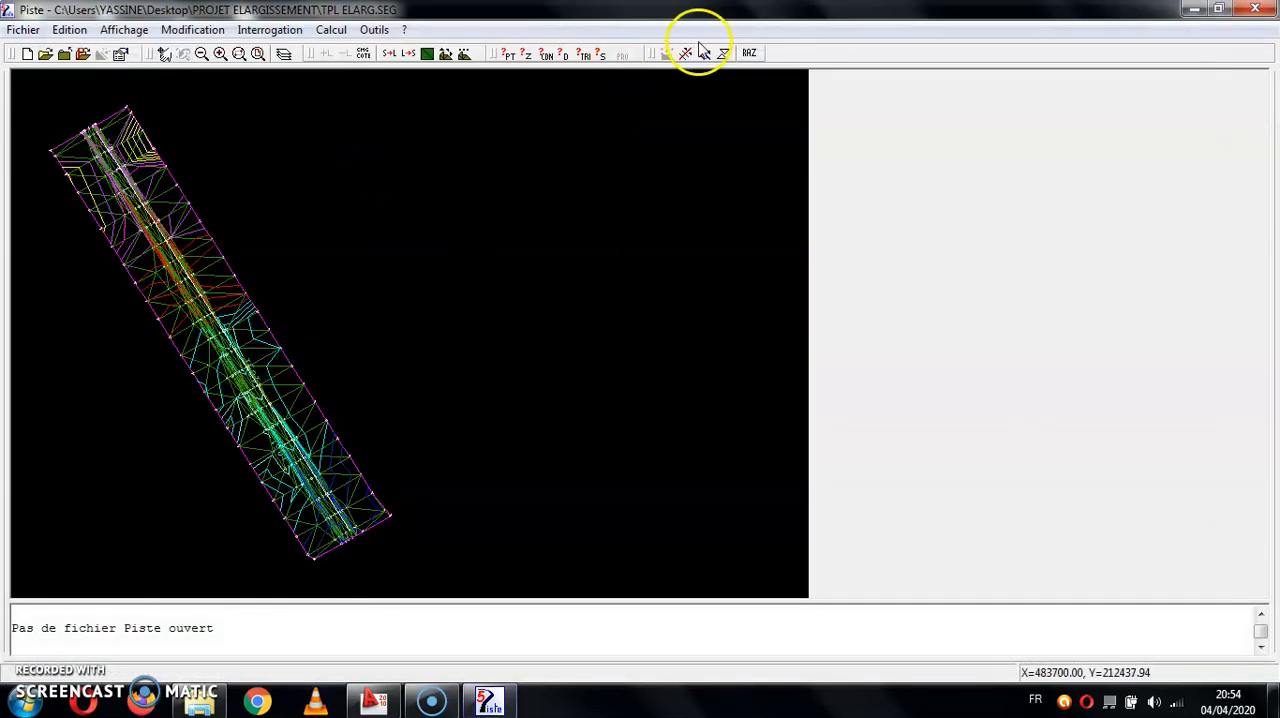
click(689, 51)
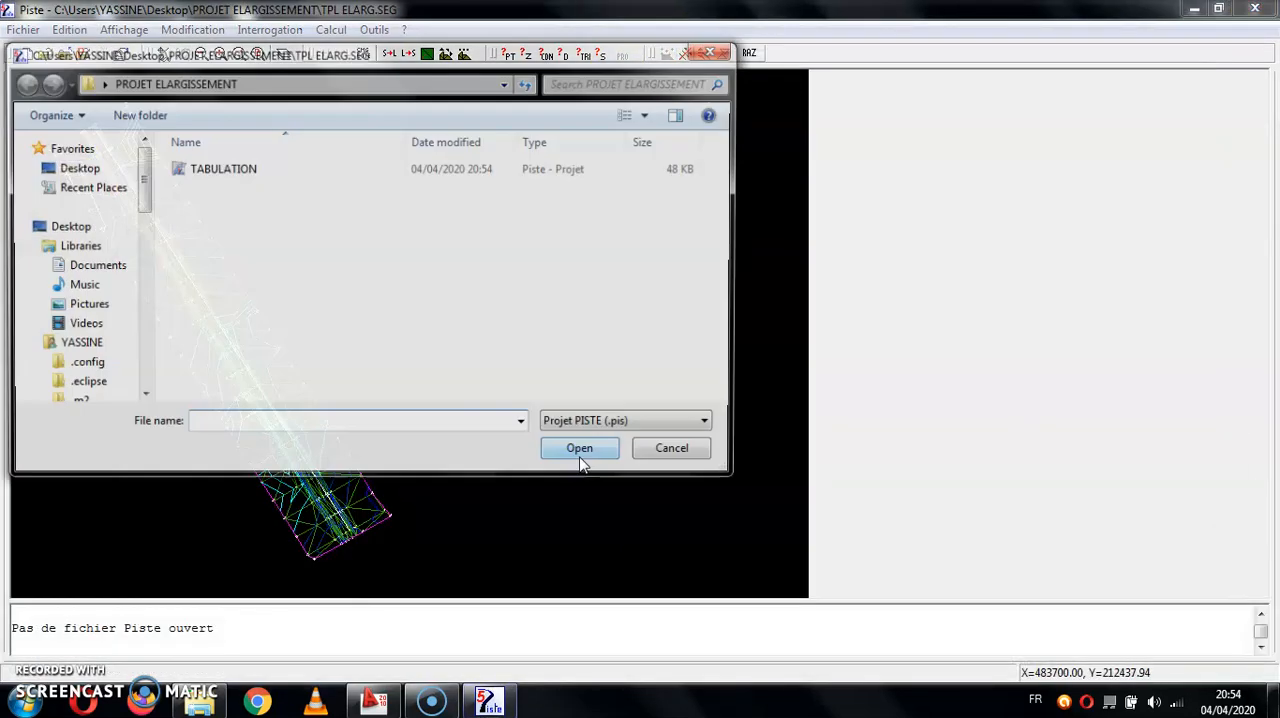
double_click(240, 168)
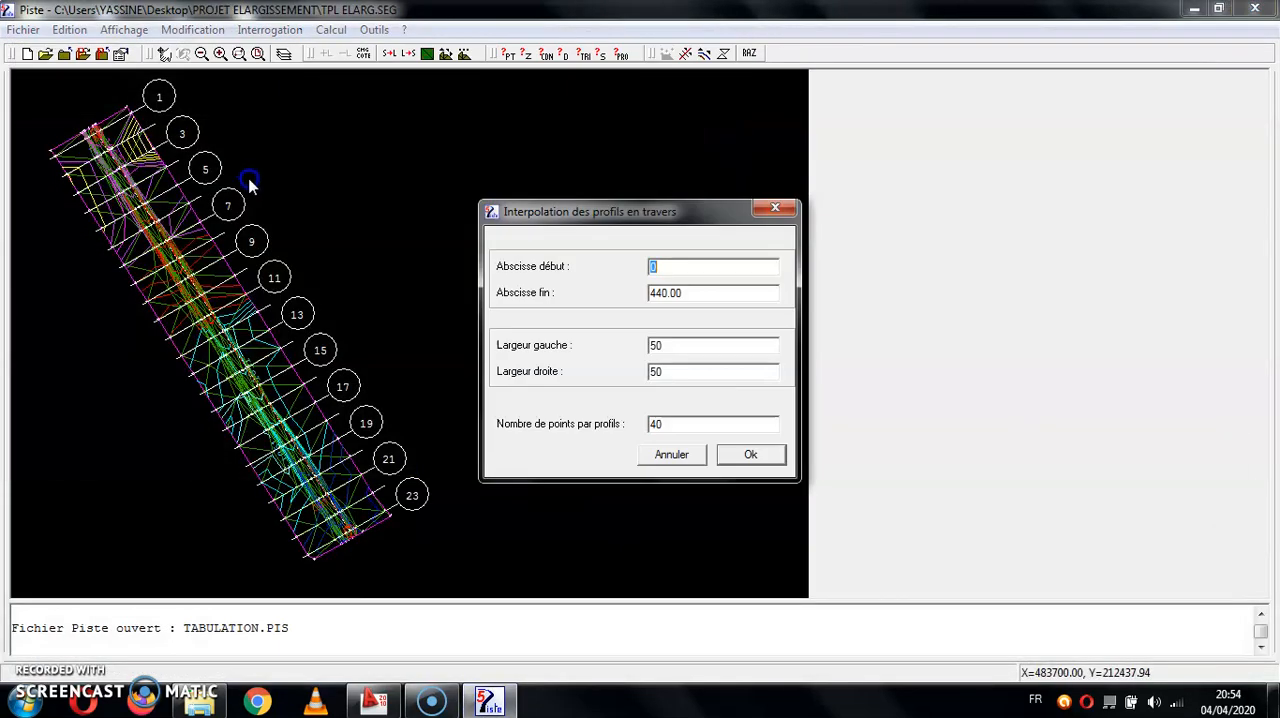
click(760, 455)
click(808, 411)
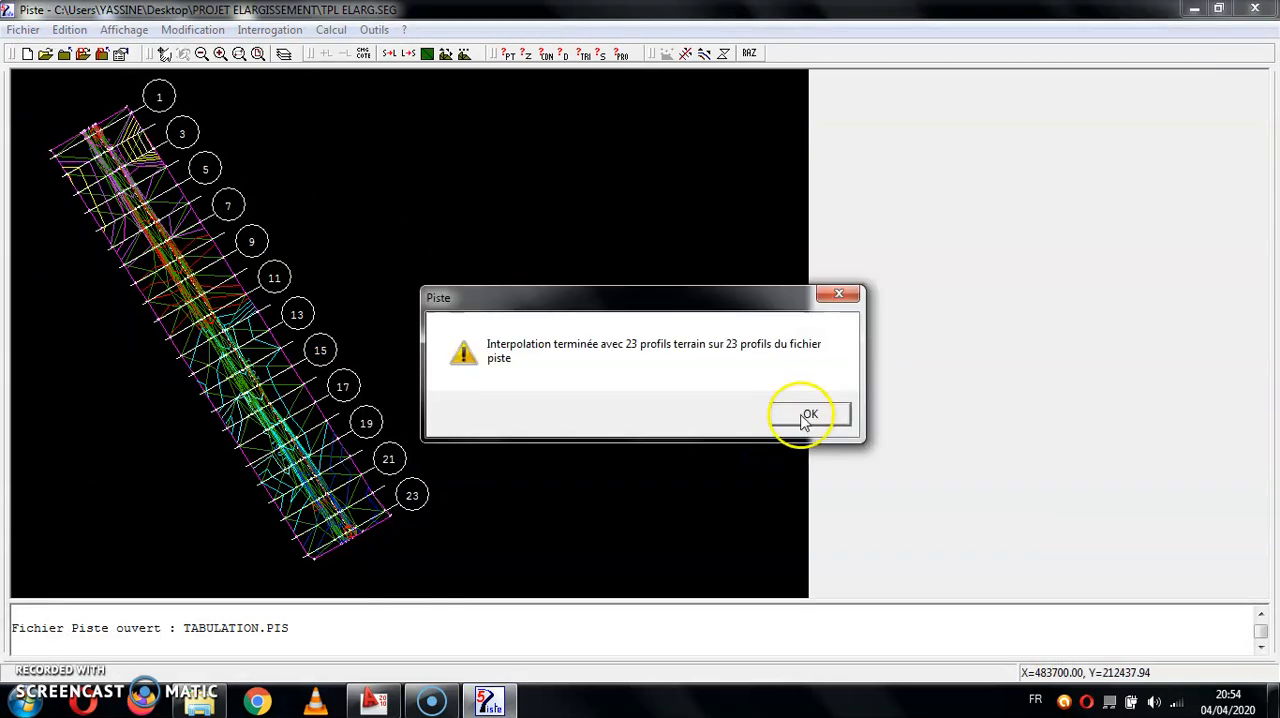
- Quit the terrain model session and relaunch Piste 5 with no file open
key(alt+F4)
click(569, 372)
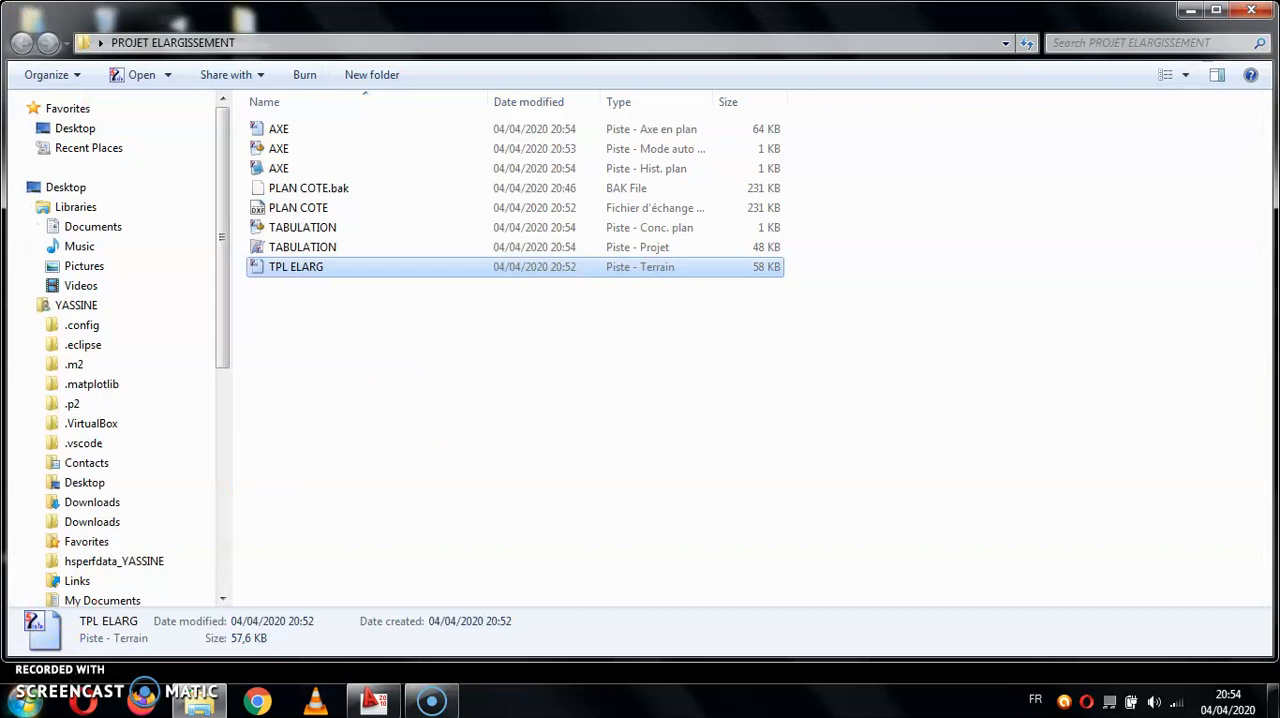
click(22, 700)
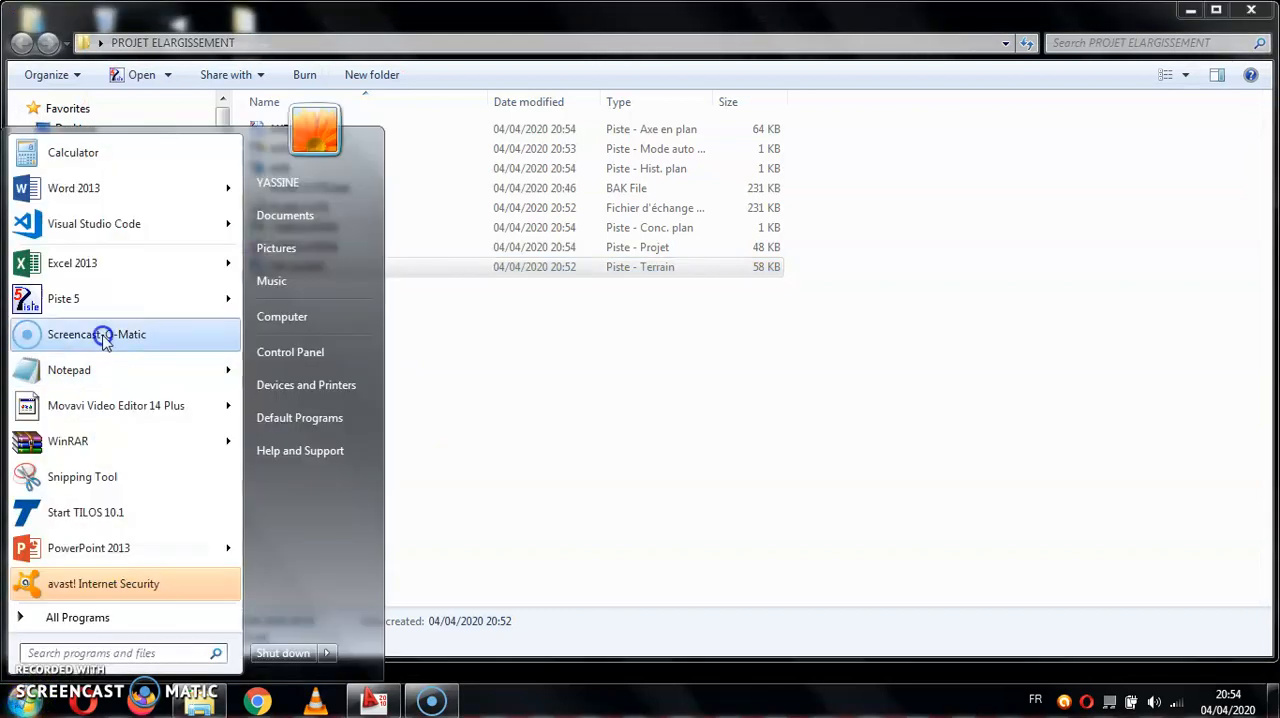
click(110, 300)
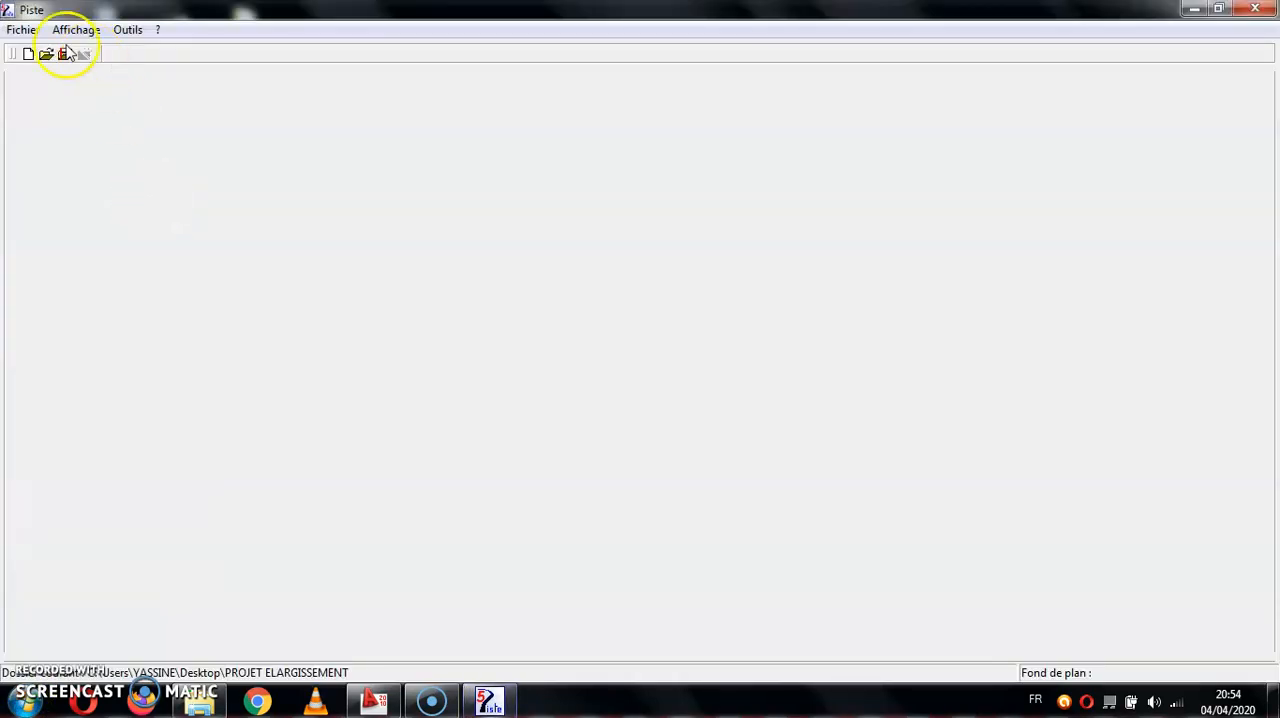
- Create a new Conception Longitudinale file named PROFIL EN LONG in the PROJET ELARGISSEMENT folder
click(22, 30)
click(45, 49)
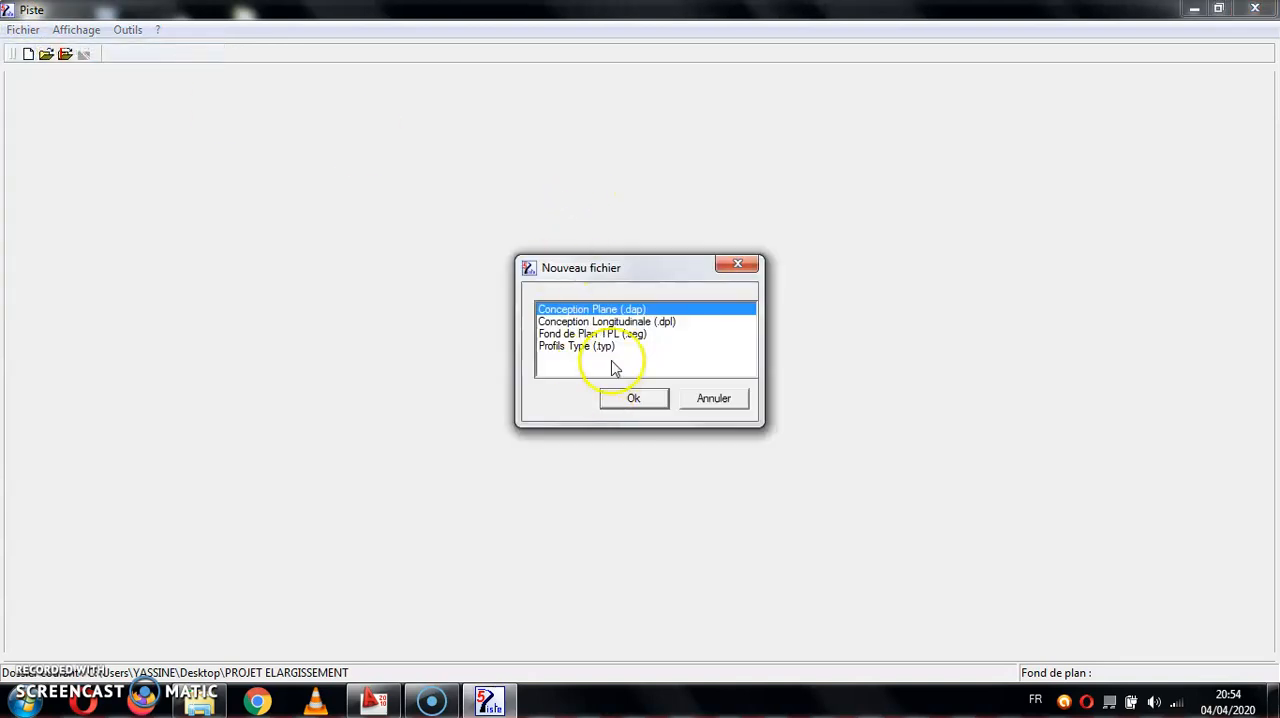
click(629, 322)
click(610, 398)
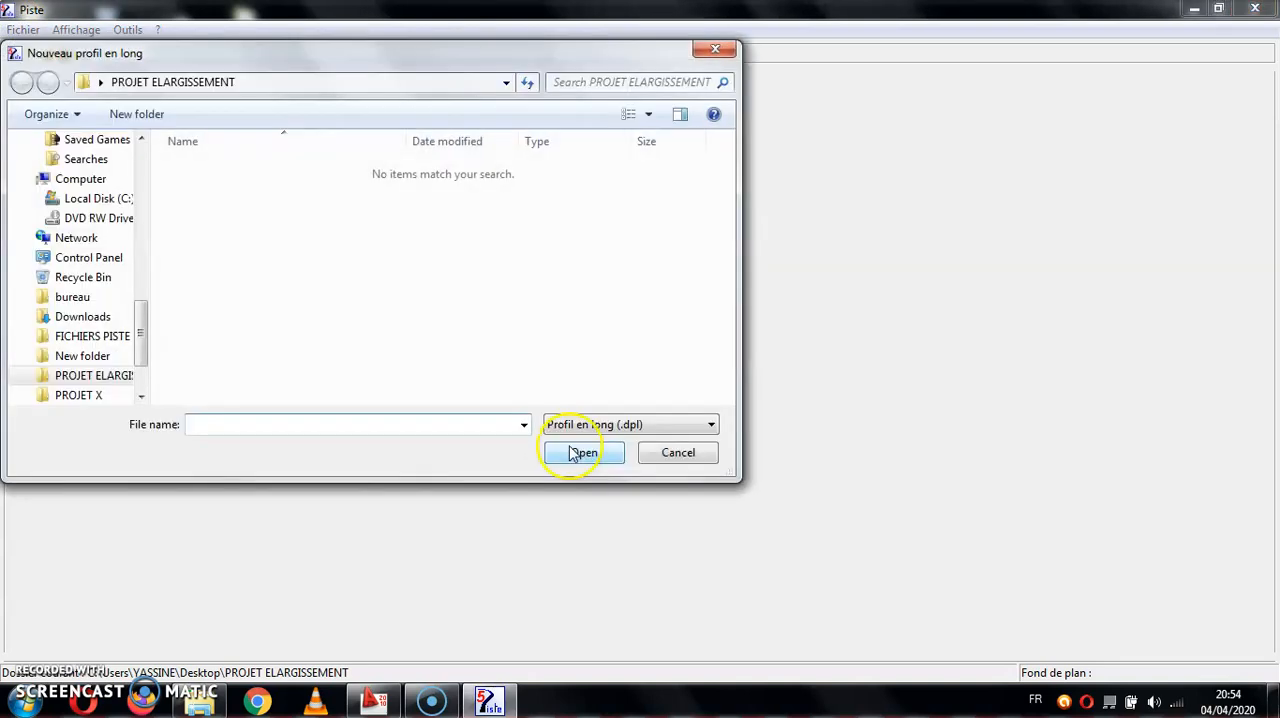
text(PROFIL EN LONG)
key(Return)
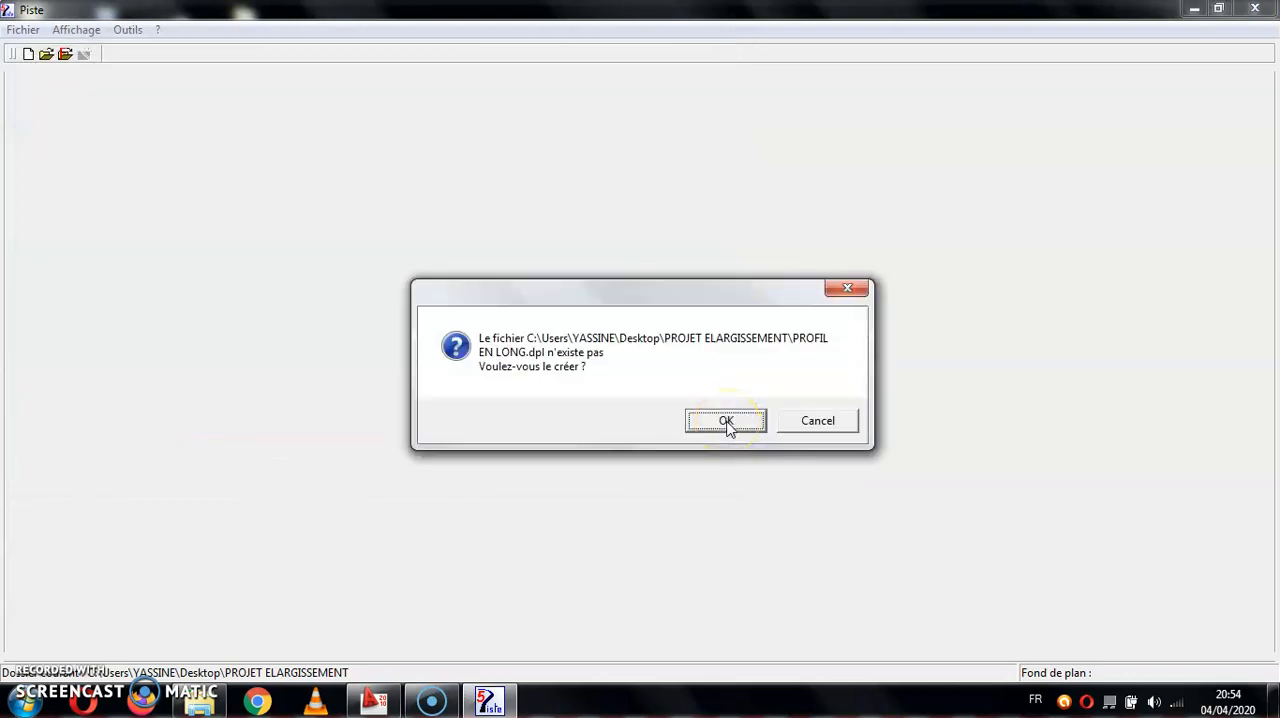
click(727, 421)
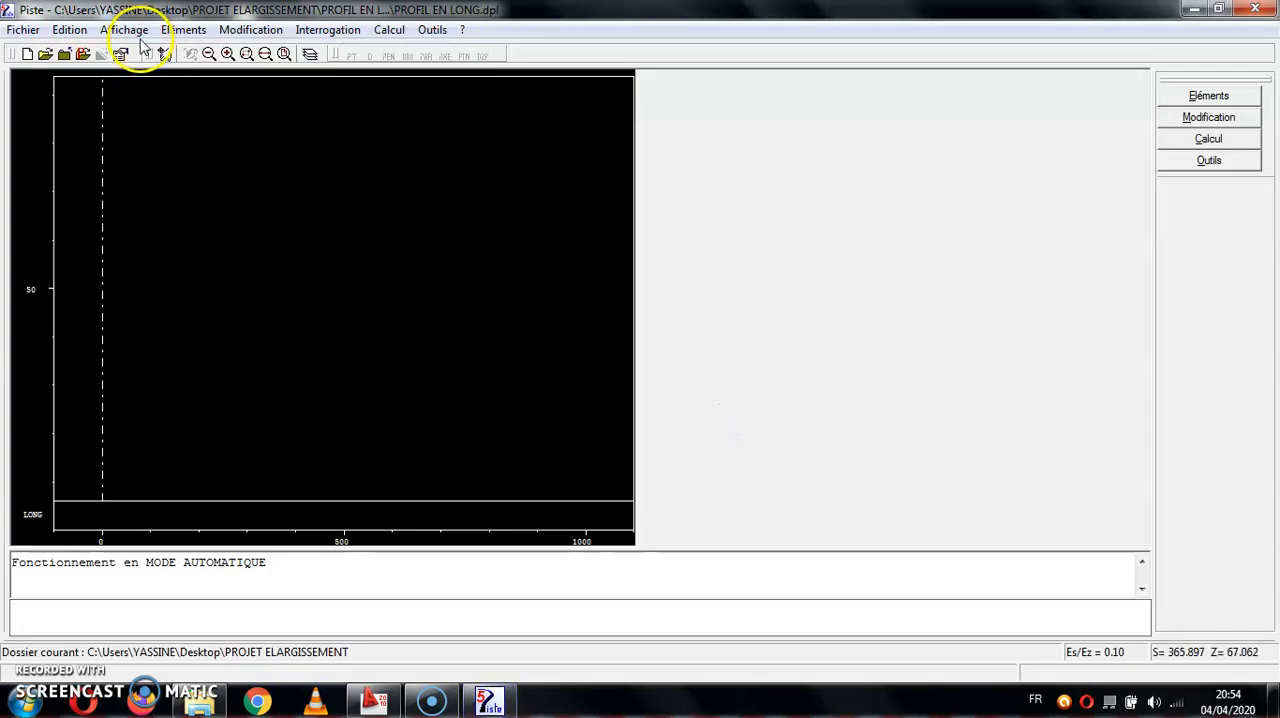
- Open the TABULATION Piste project in the longitudinal design to load its terrain profile
click(23, 29)
mouse_move(90, 120)
click(245, 128)
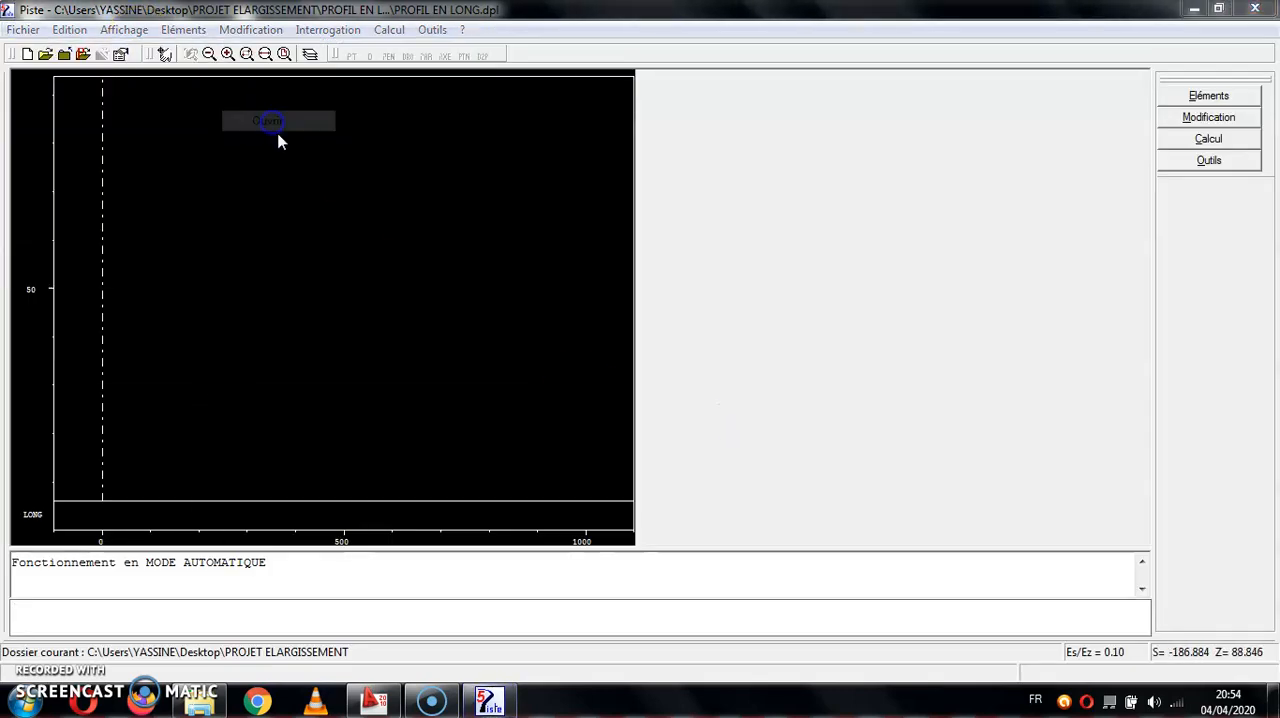
double_click(297, 170)
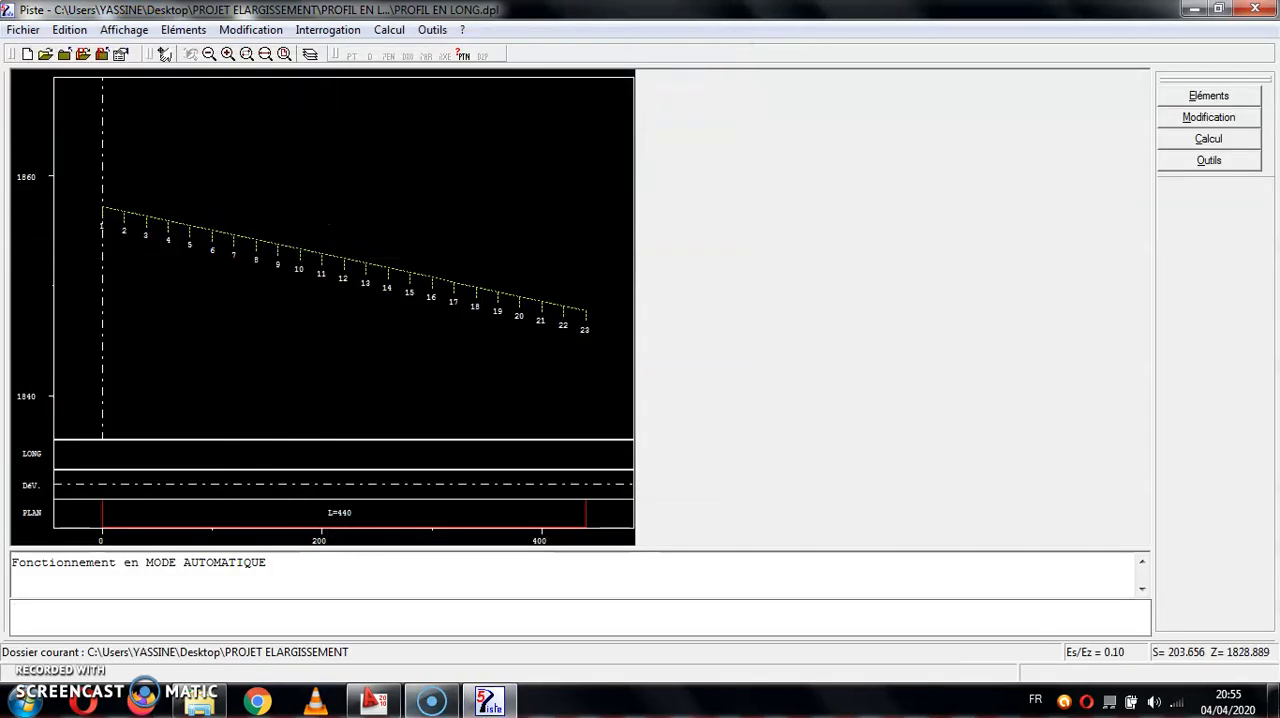
- Create point P1 on the terrain profile at profile 1, station 0, using the proFil terrain option
click(436, 625)
text(P)
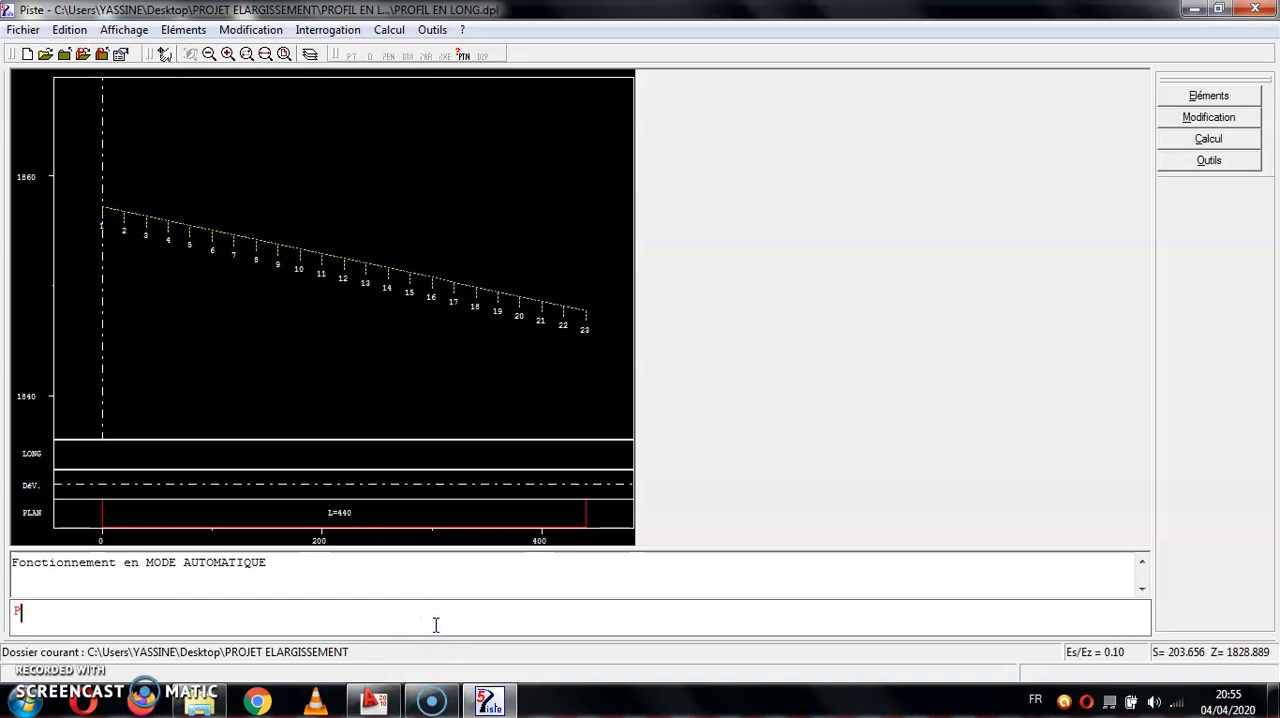
text(OI P1)
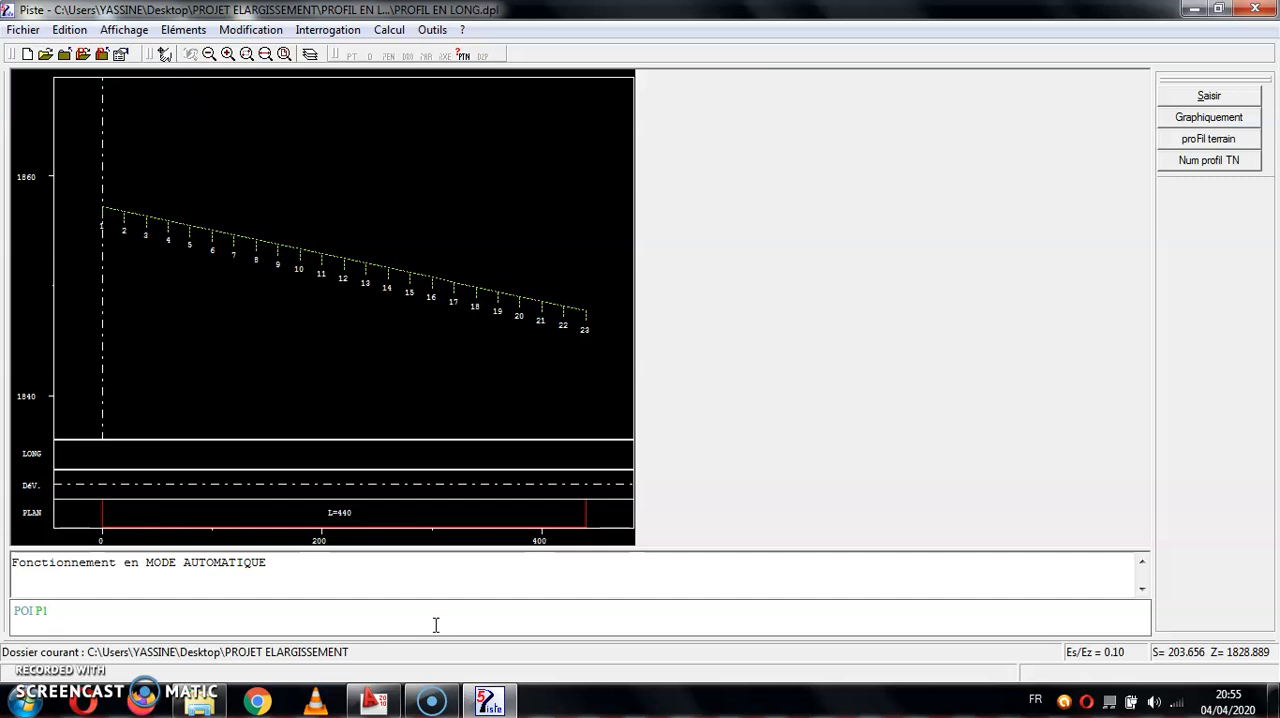
click(1207, 139)
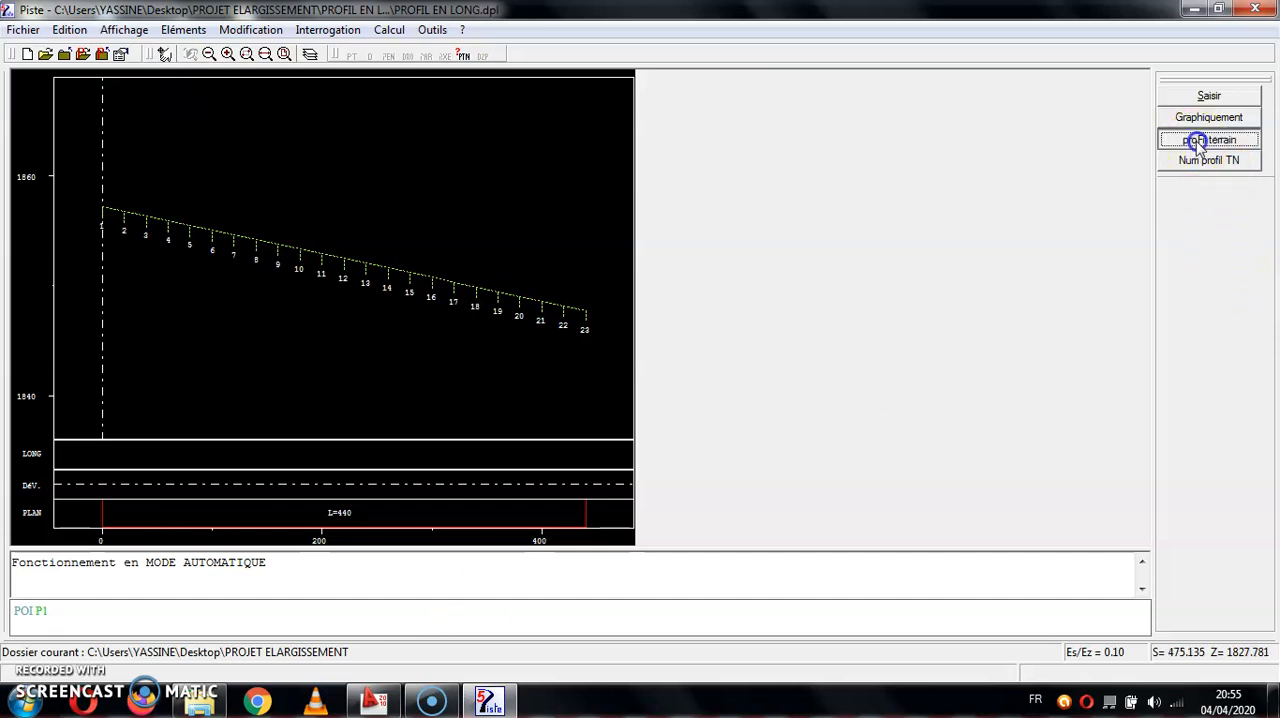
click(82, 202)
key(Return)
- Create point P2 on the terrain profile at the last profile, 23, at station 440
click(459, 608)
text(POI P1)
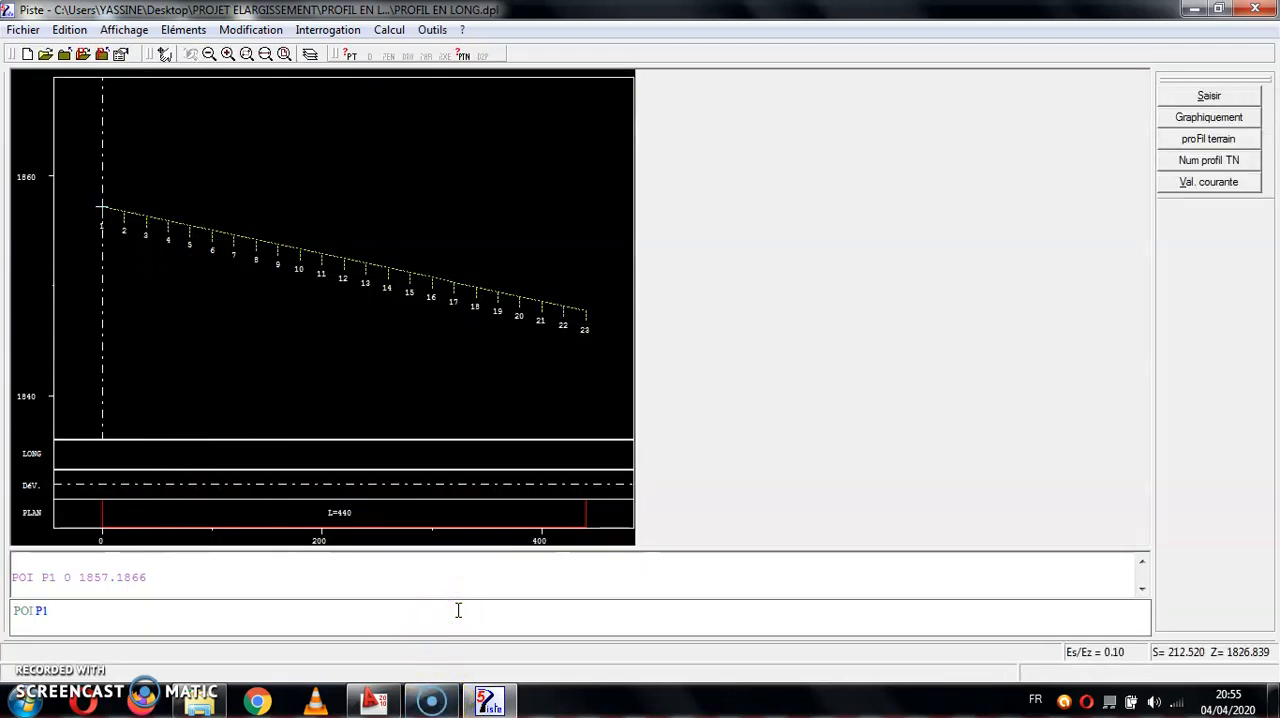
key(BackSpace)
text(2)
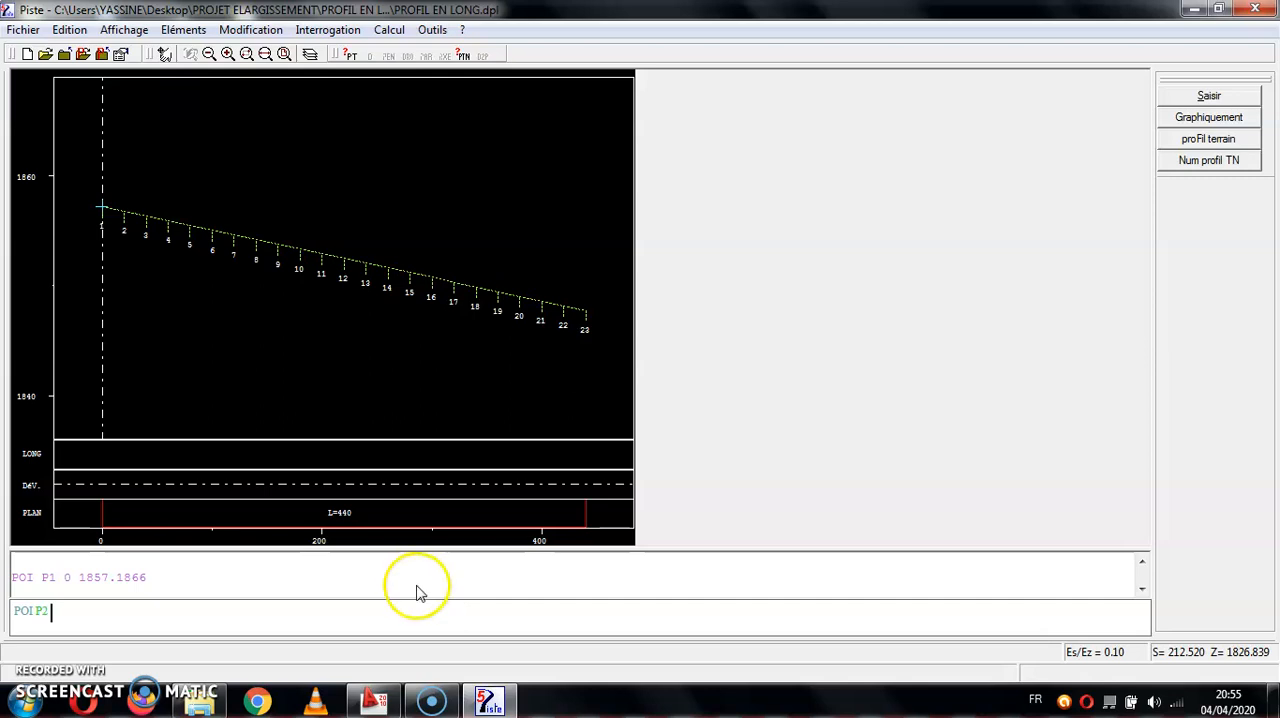
click(1208, 142)
click(605, 320)
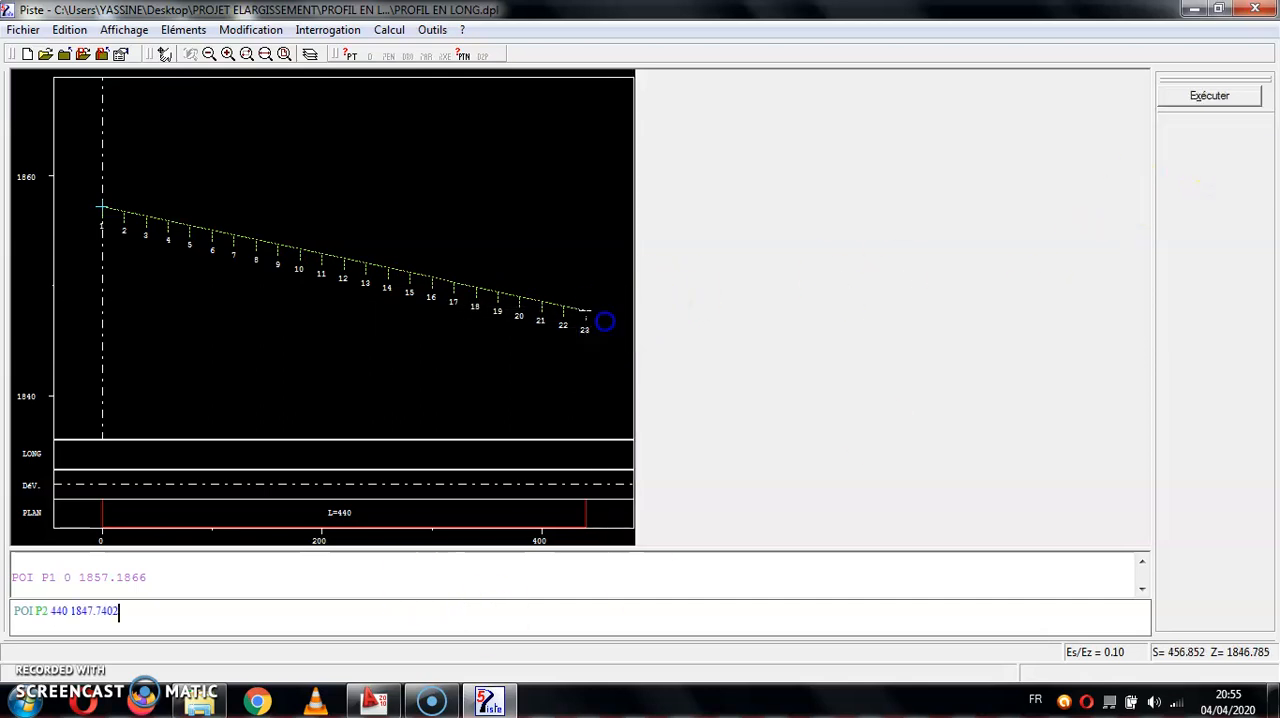
key(Return)
- Draw straight line D1 through P1 and P2 and build the longitudinal axis automatically from P1
text(DRO D1 P1 P2)
key(Return)
text(AXE P1 AUTO)
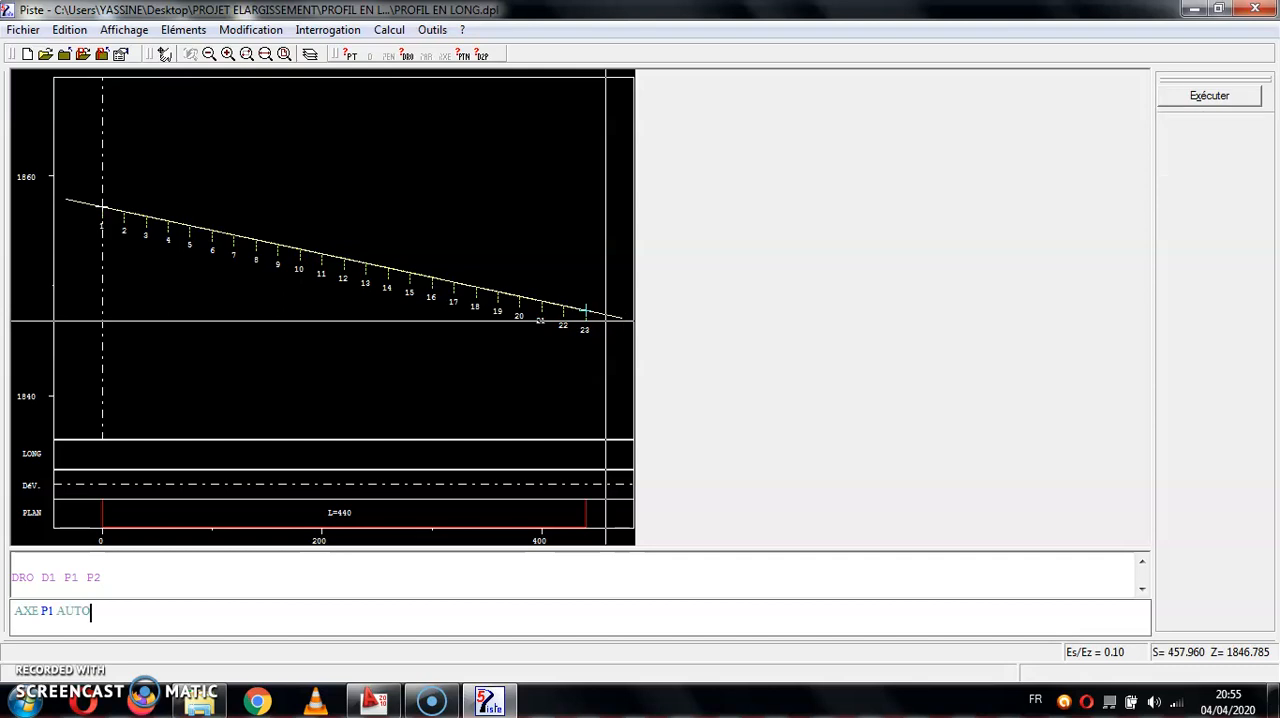
key(Return)
- Tabulate the longitudinal axis with the Compléter option, enlarging and shrinking the message area around the results
text(TAB)
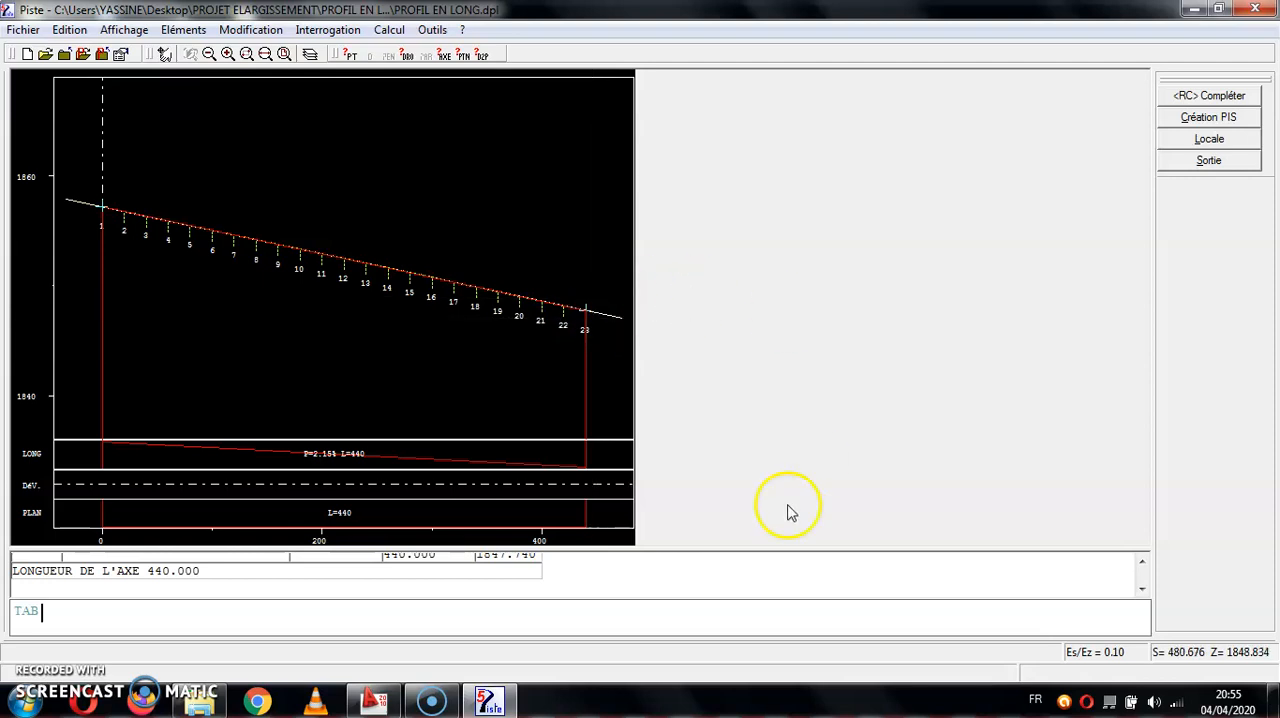
drag(654, 549, 671, 470)
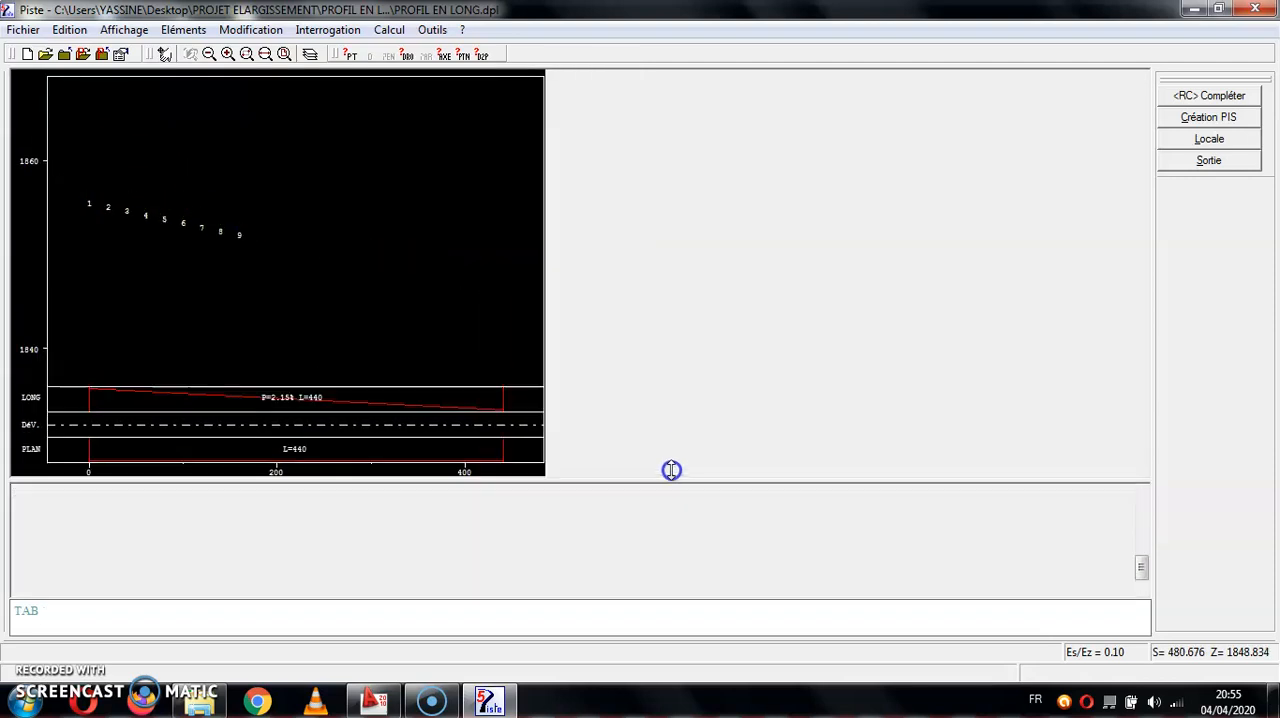
key(Return)
drag(575, 482, 563, 566)
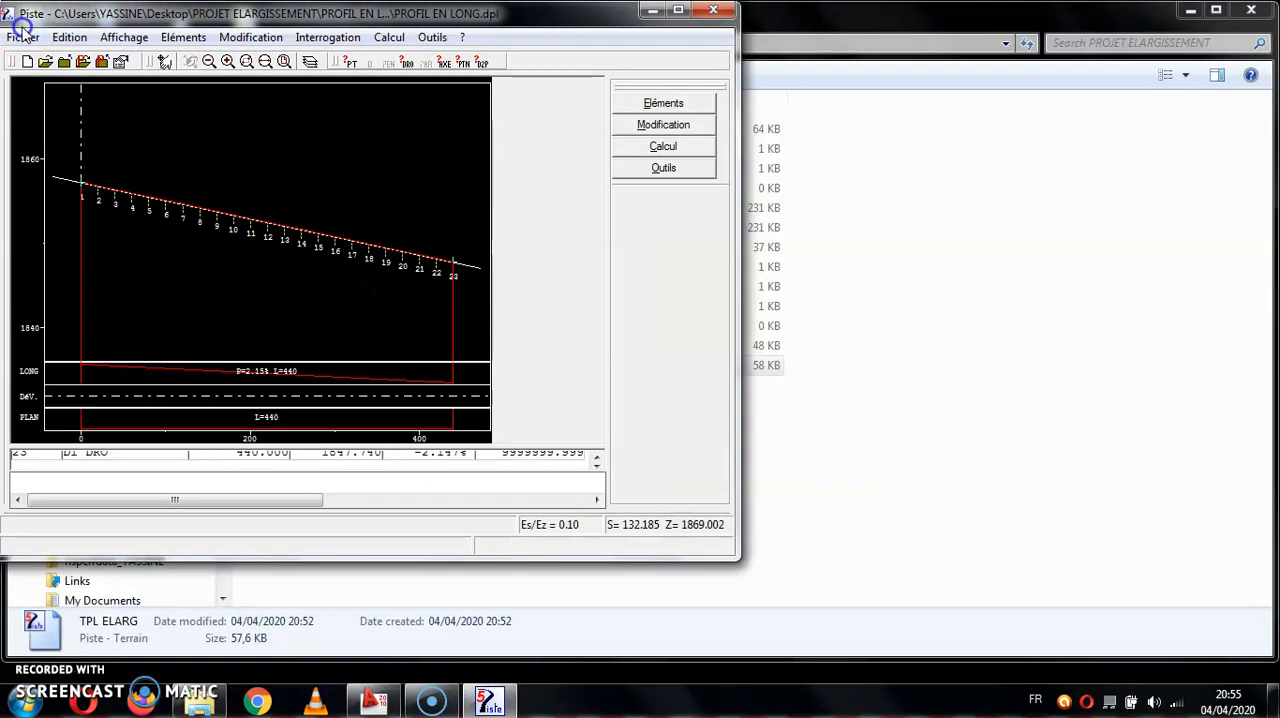
- Close the PROFIL EN LONG file, keeping Piste running, and maximize its window
click(30, 34)
click(51, 100)
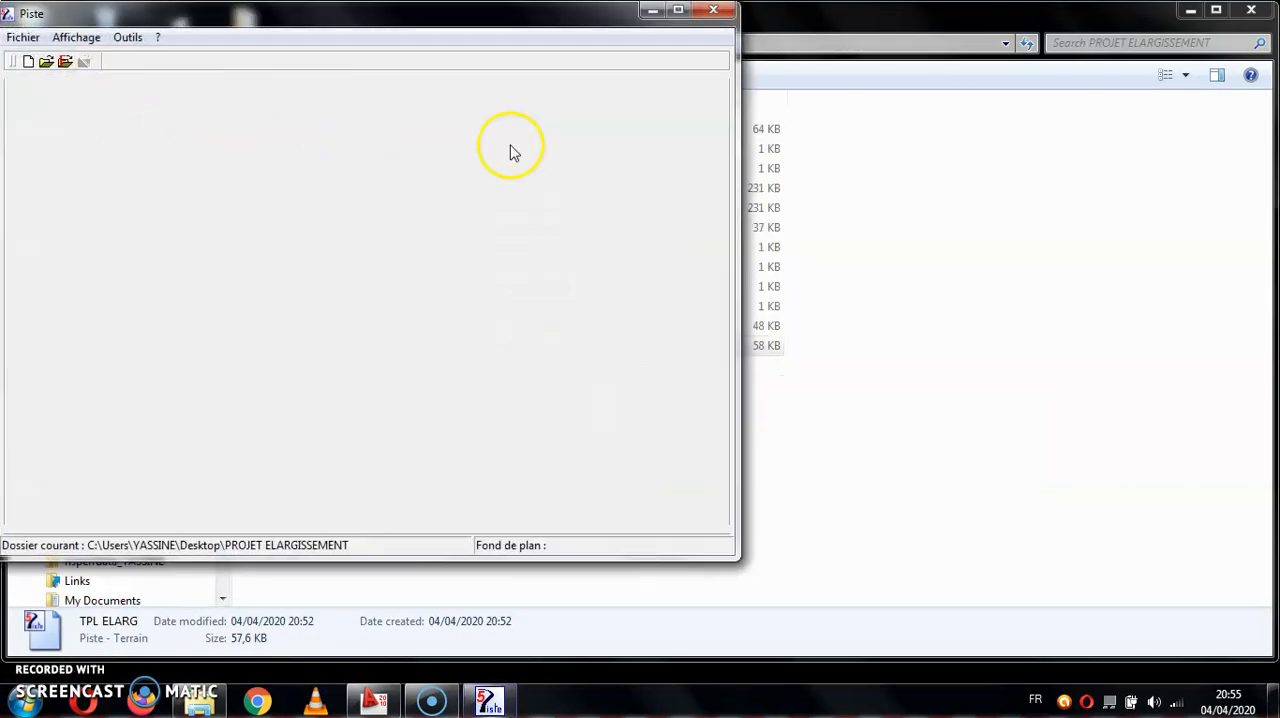
click(713, 10)
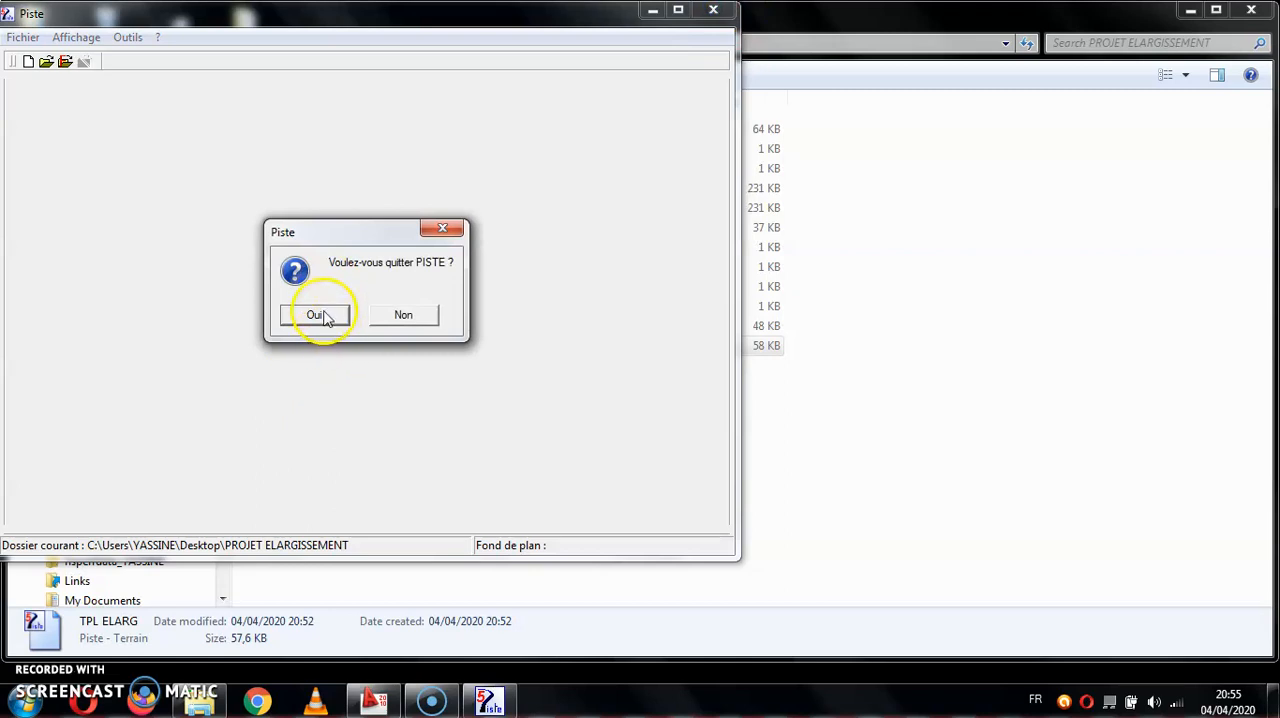
click(442, 228)
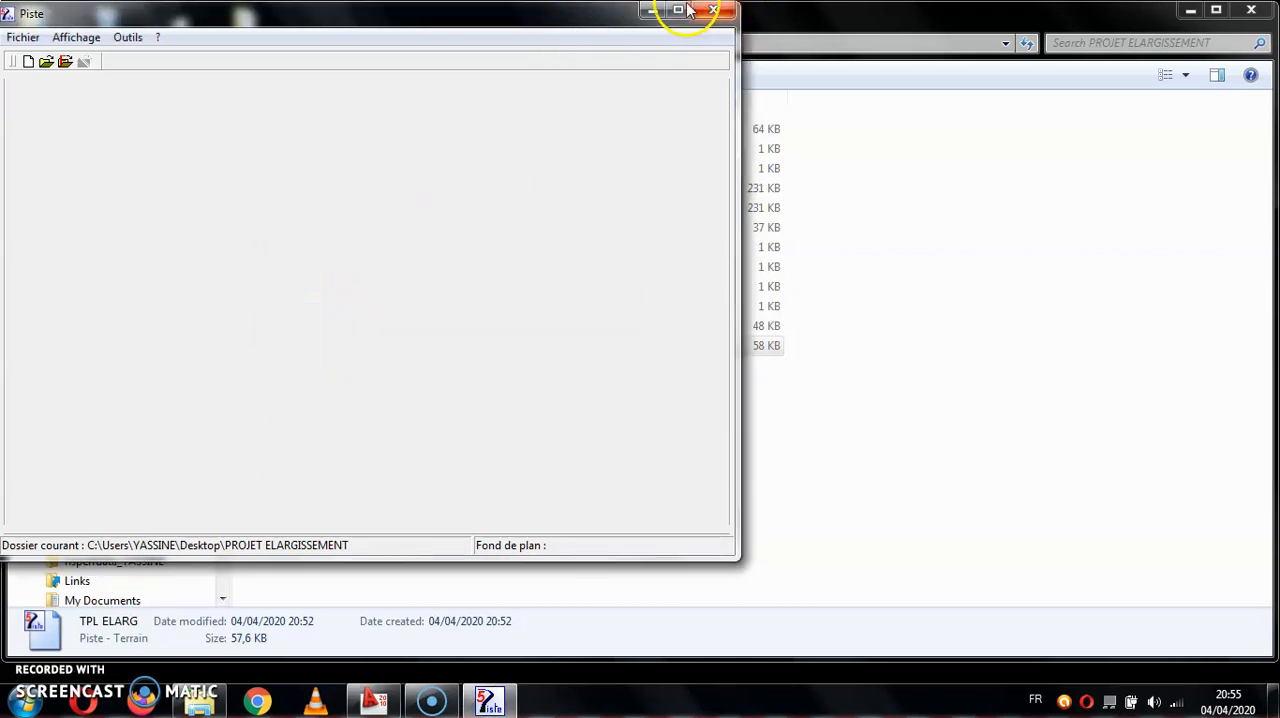
click(679, 10)
- Create a new Profils Type base named PROFIL TYPE in the PROJET ELARGISSEMENT folder
click(12, 30)
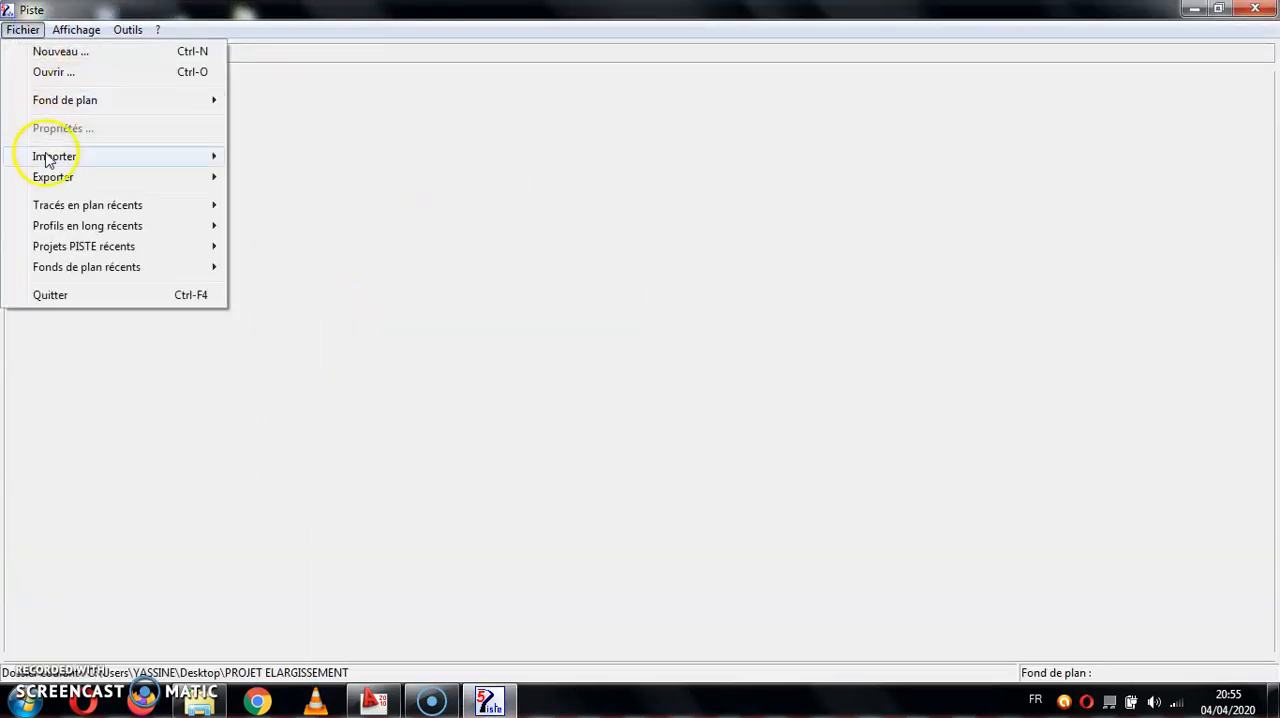
click(84, 51)
double_click(575, 346)
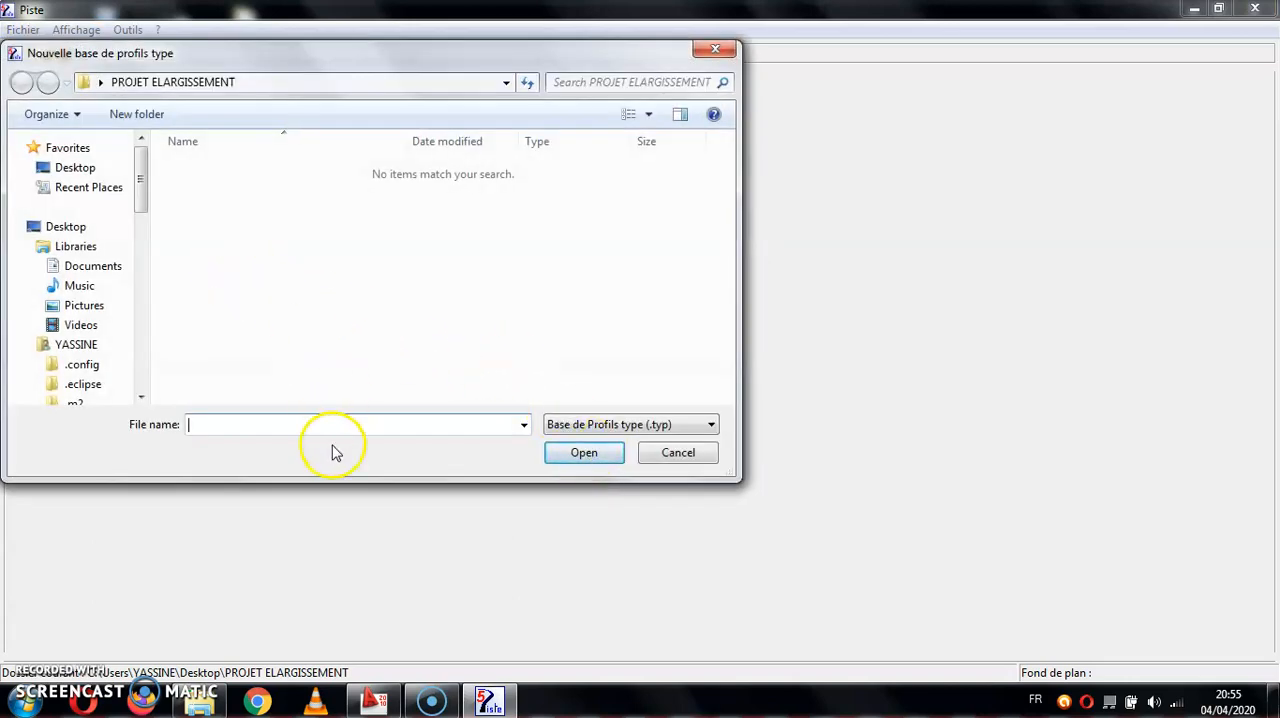
text(PT)
key(BackSpace)
key(BackSpace)
text(RO)
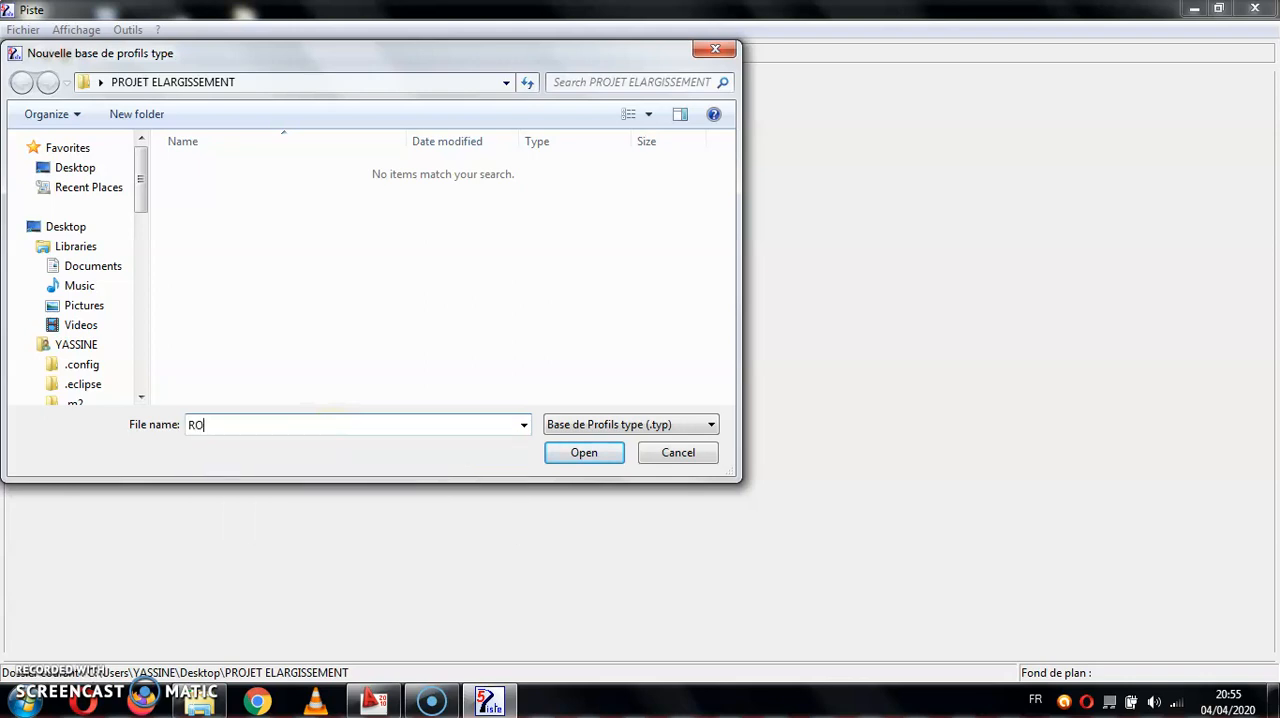
key(BackSpace)
text(PROFIL TYPE)
key(Return)
click(723, 420)
- Add a typical profile named T1 to the base and open it for editing
click(731, 234)
text(T1)
click(754, 302)
click(522, 376)
- Define T1's platform with a carriageway length L of 2 and D of 0, preview it and confirm the values
click(1212, 93)
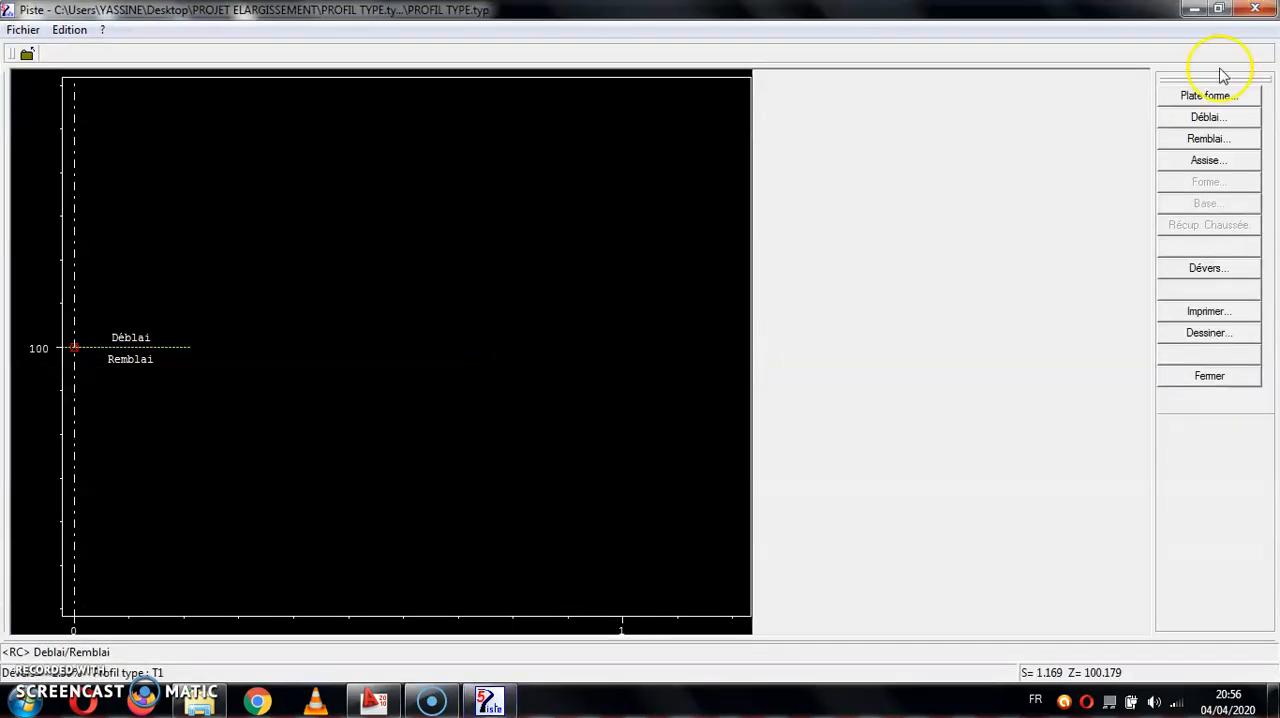
double_click(483, 273)
text(0)
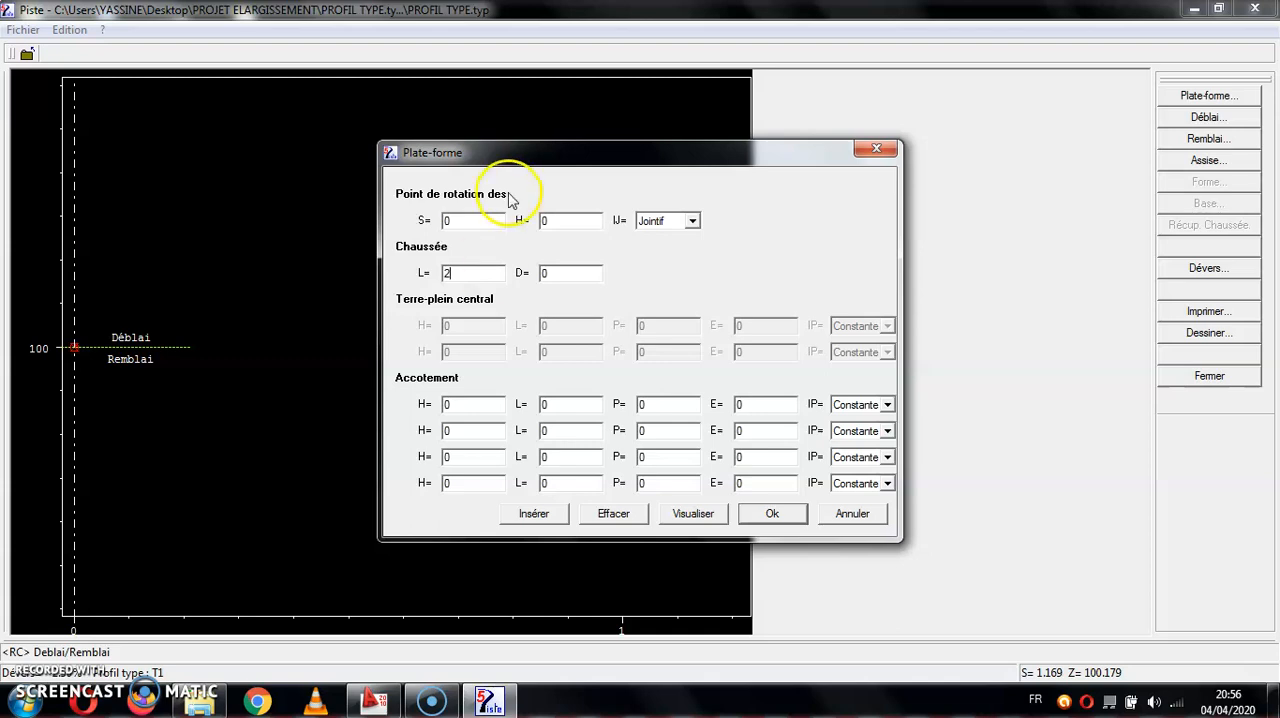
click(459, 274)
click(692, 514)
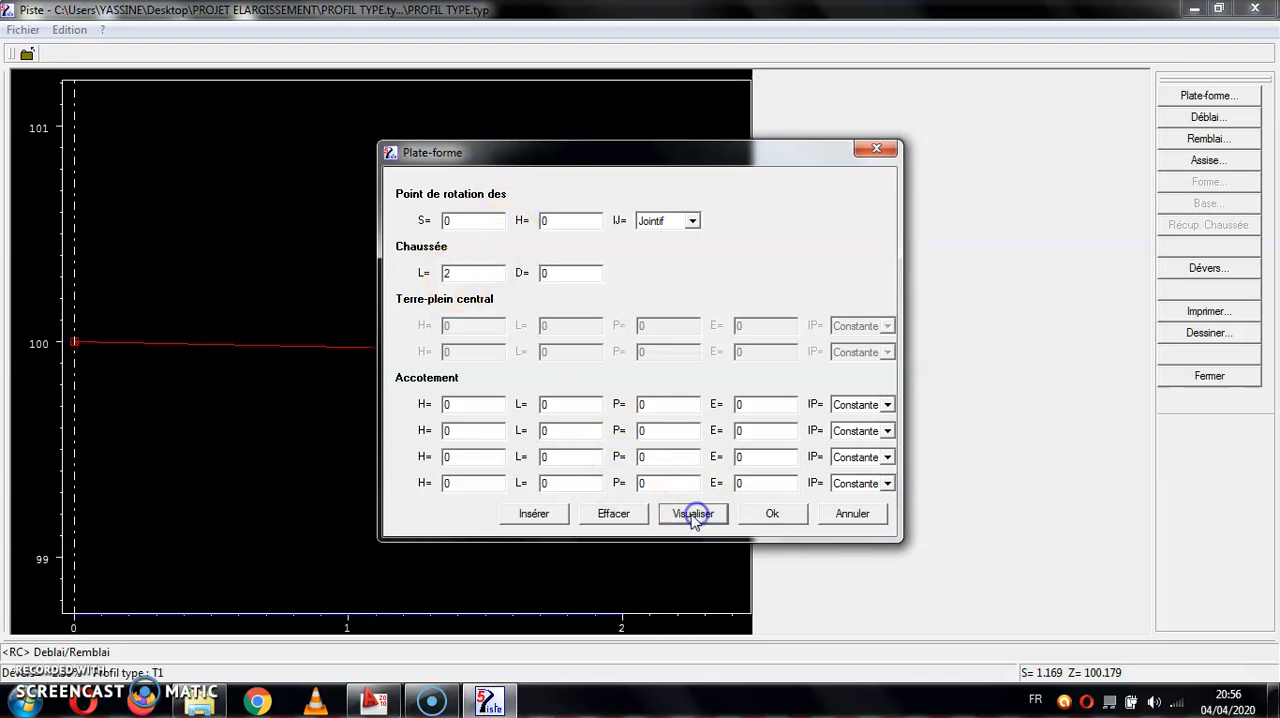
drag(734, 152, 1051, 13)
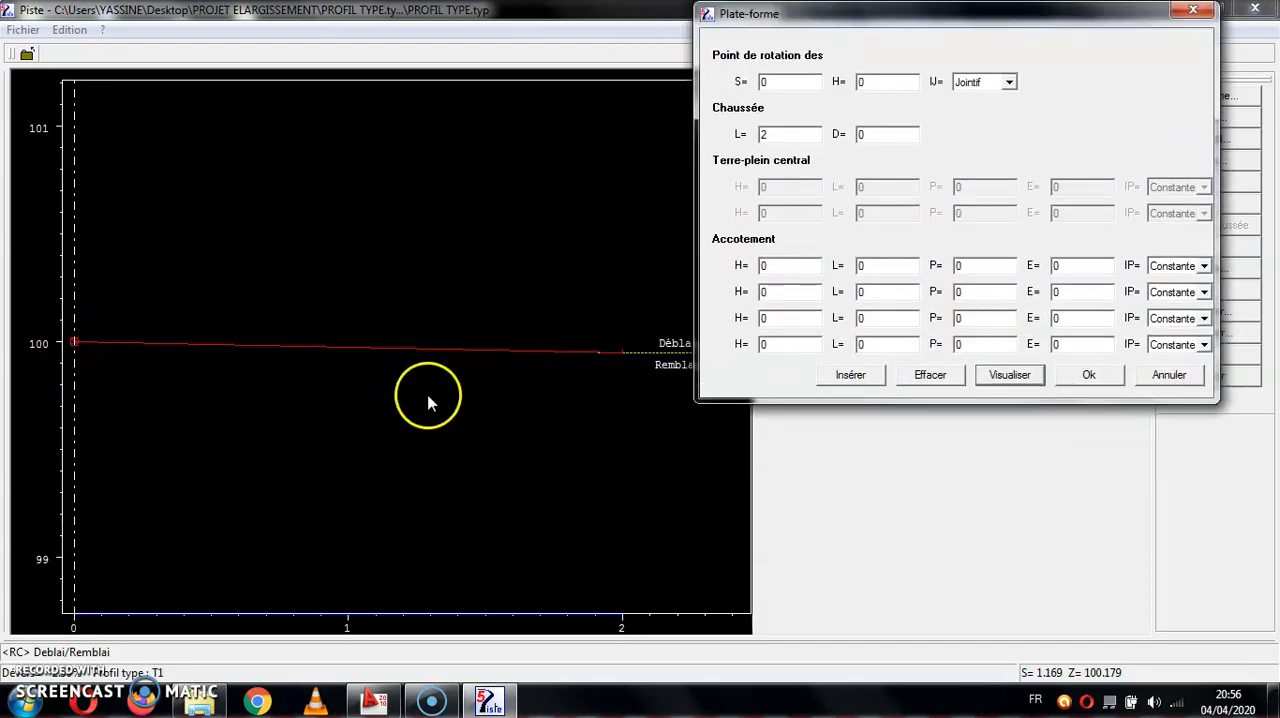
drag(902, 26, 741, 76)
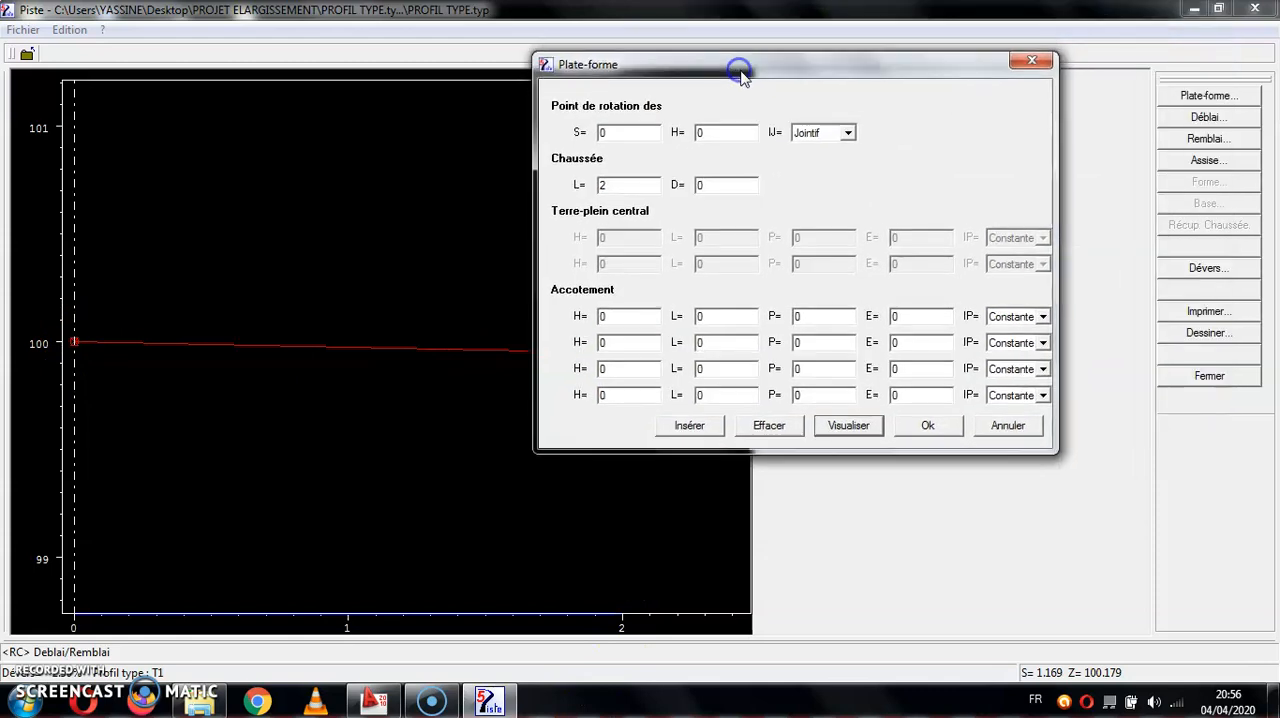
click(925, 426)
click(1211, 95)
double_click(468, 275)
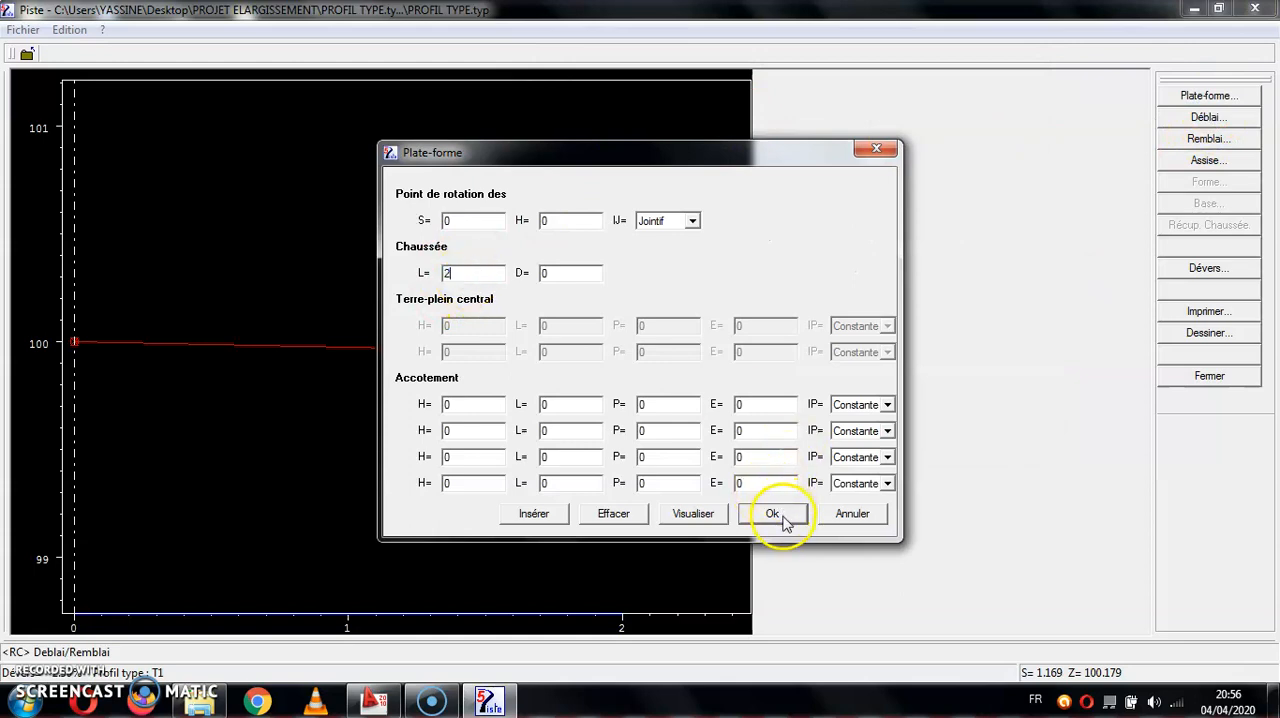
click(774, 514)
- Define the first two cut slope segments: length 1 with slope -4, and length 1 with slope -67
click(1210, 117)
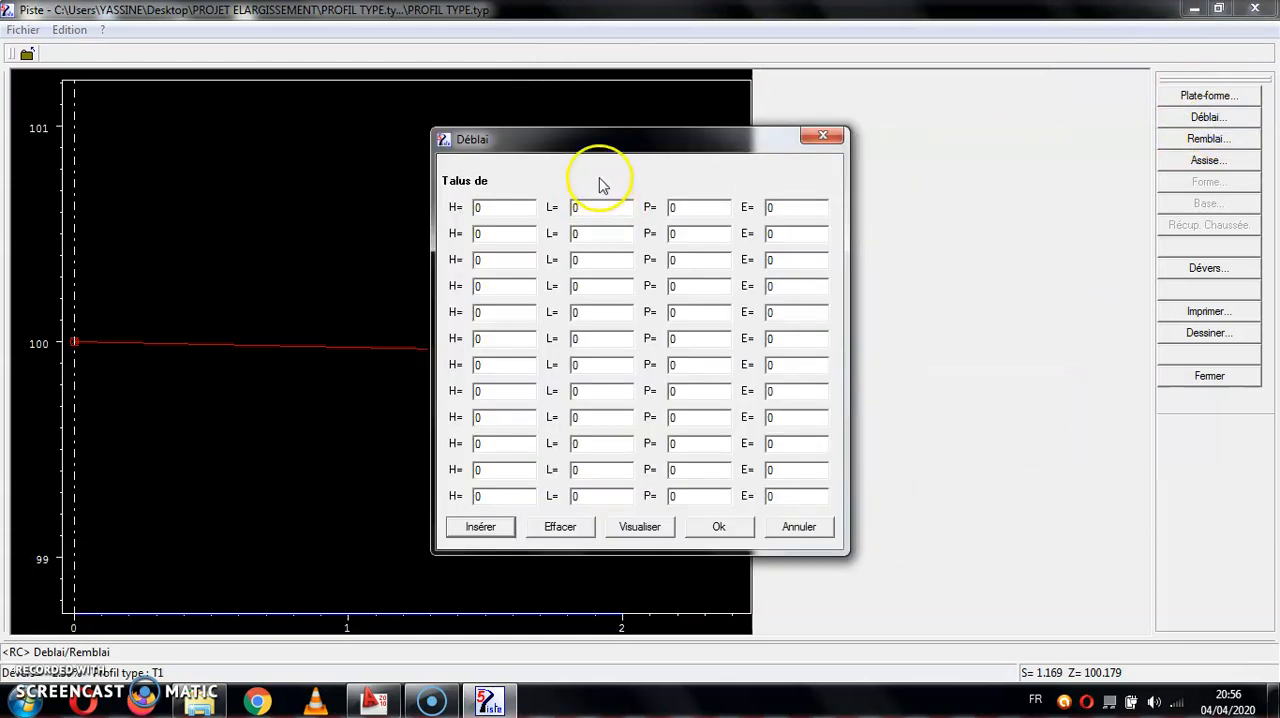
drag(549, 136, 963, 120)
double_click(979, 189)
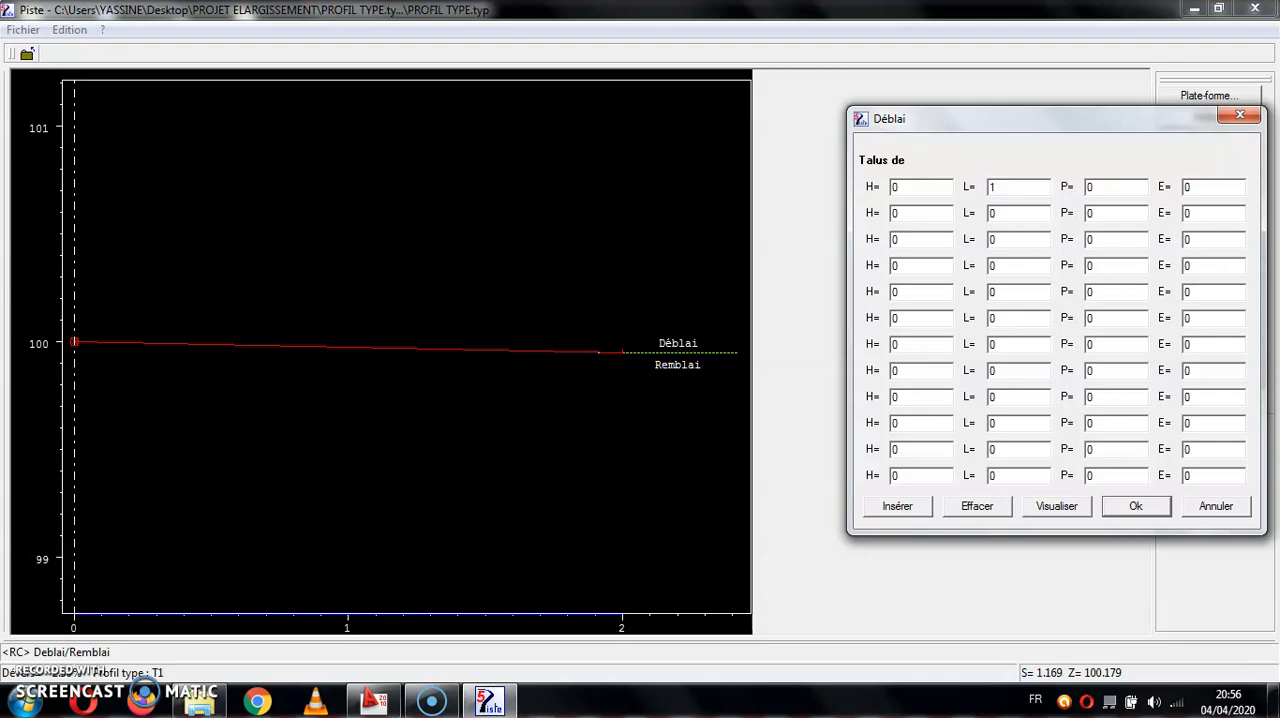
double_click(1096, 188)
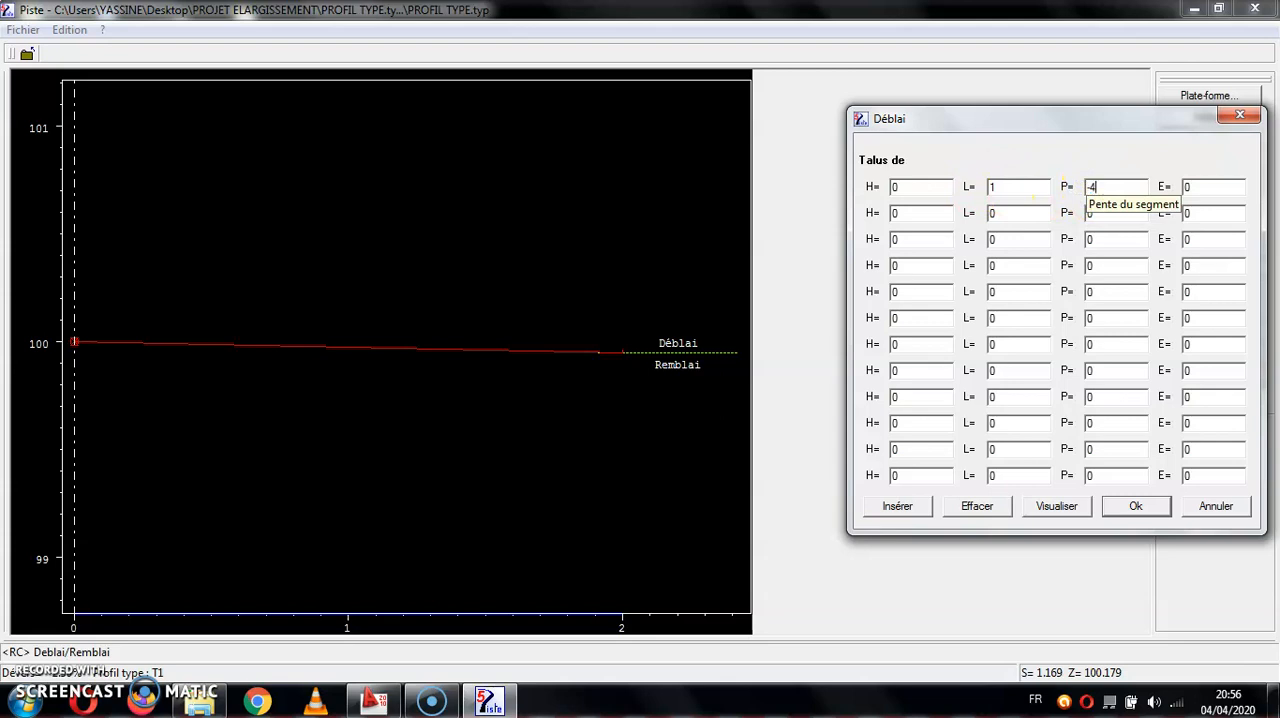
double_click(990, 212)
text(1)
double_click(1112, 213)
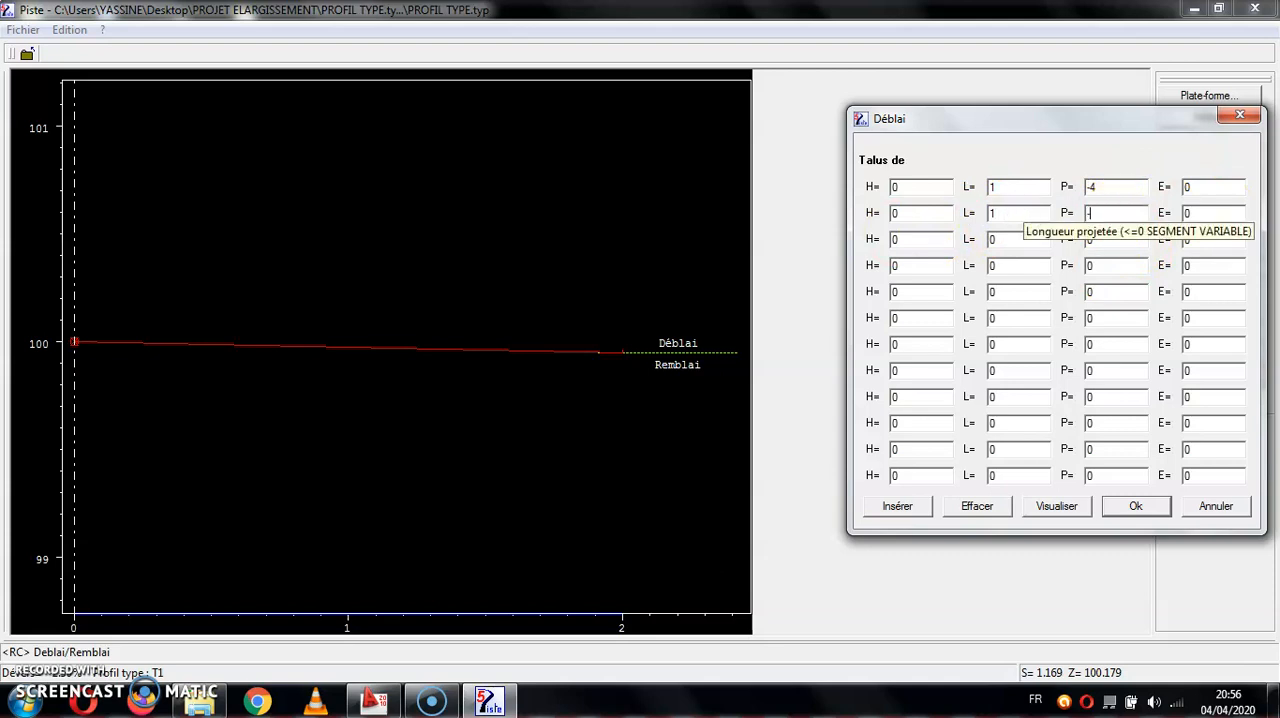
- Add cut slope segments of length 1 with slope 67 and length 10 with slope 45, and preview the profile
click(990, 238)
text(1)
double_click(1106, 240)
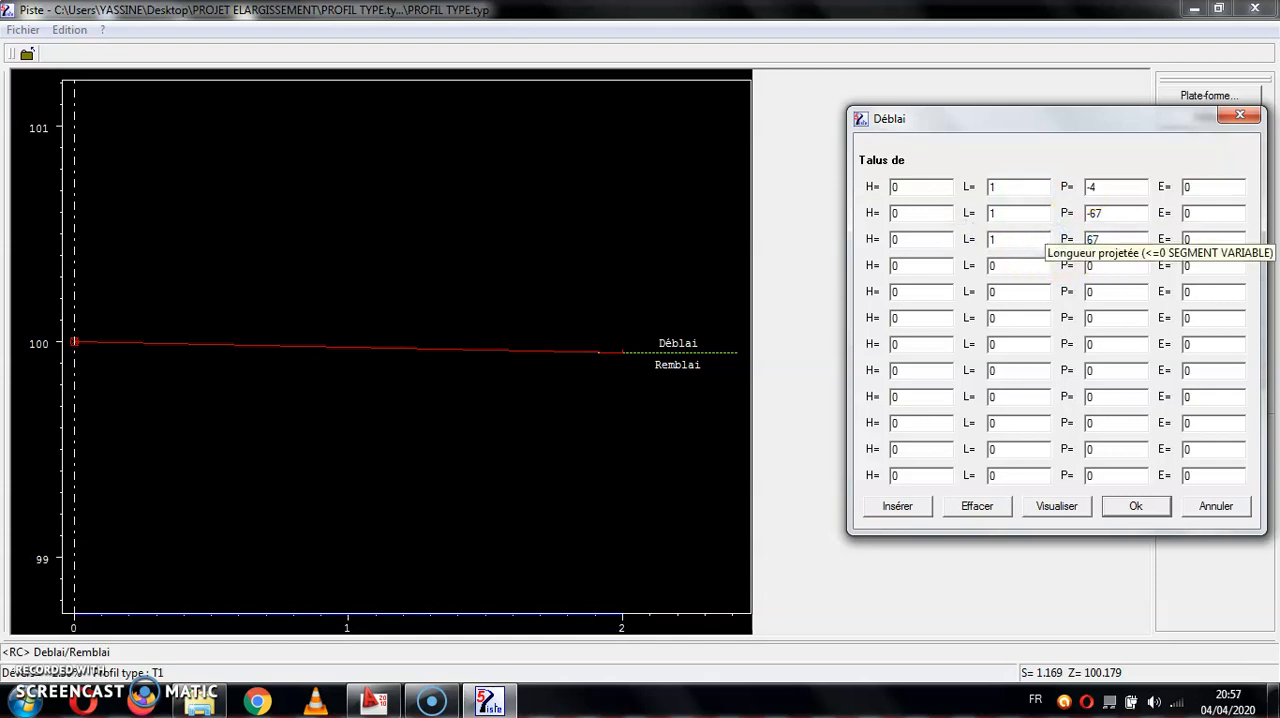
click(998, 265)
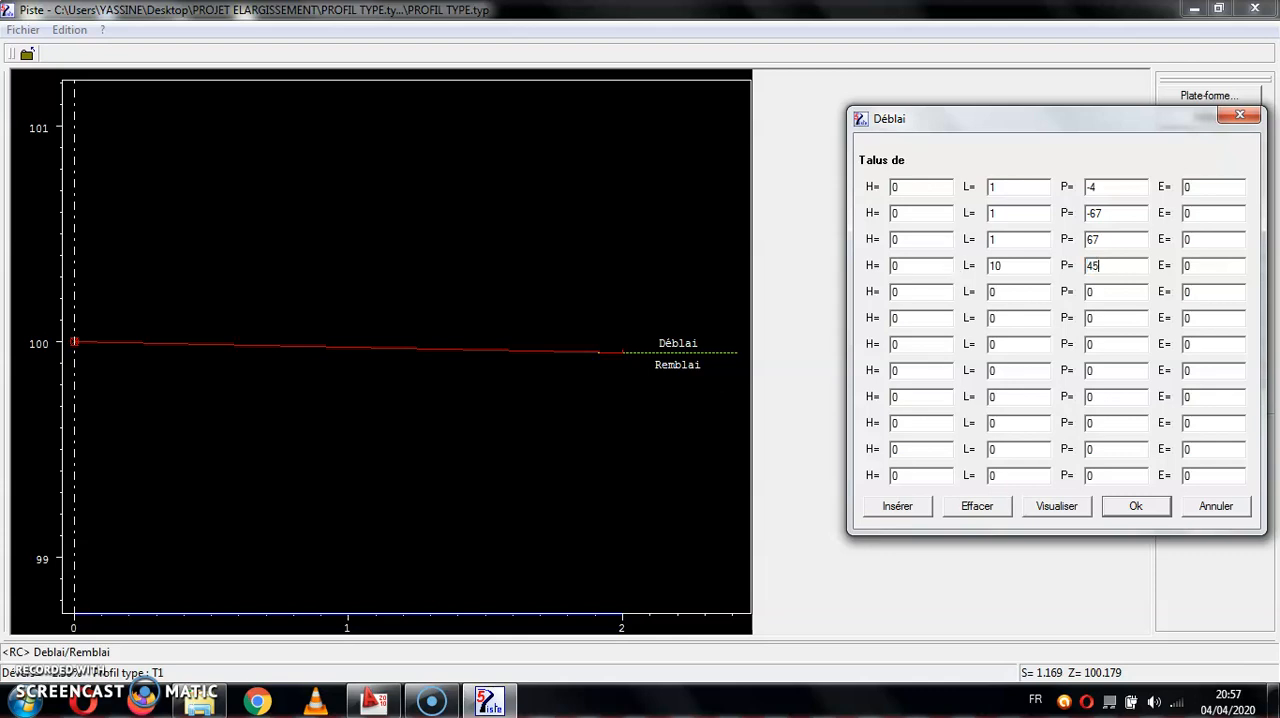
click(1062, 505)
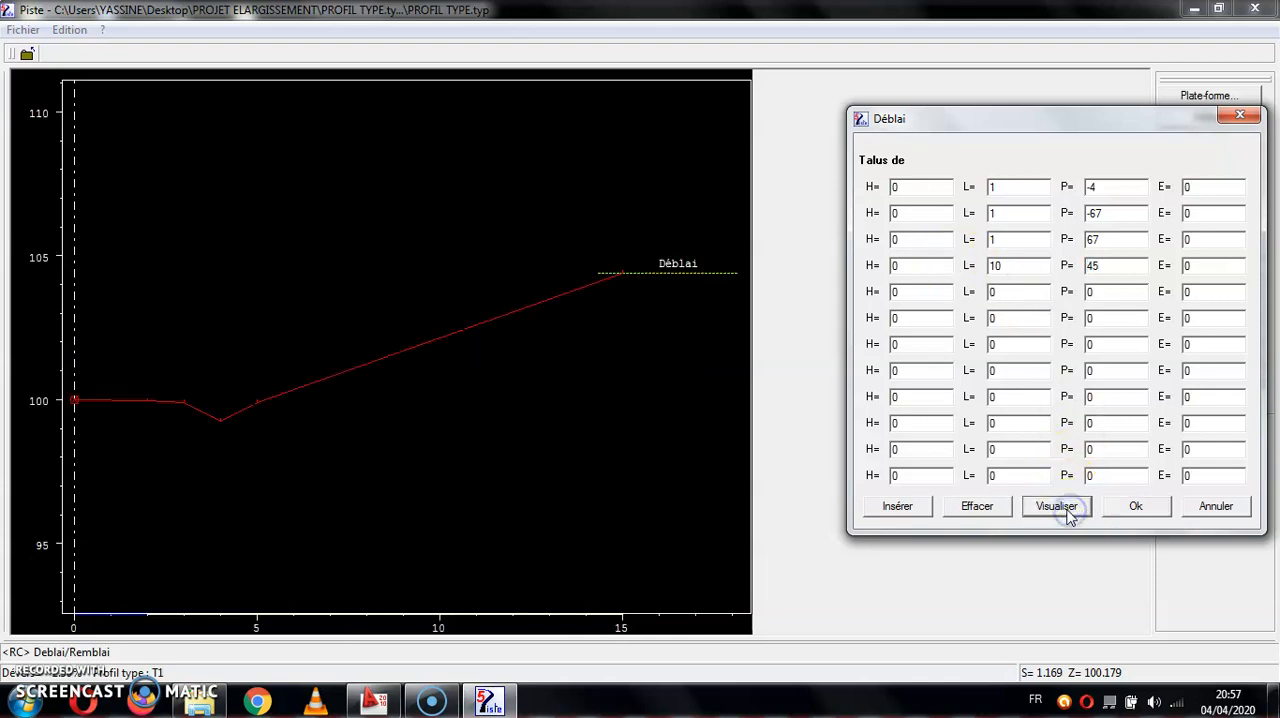
- Confirm the cut slopes, and define T1's first fill slope segment with length 1 and slope -4
click(1132, 508)
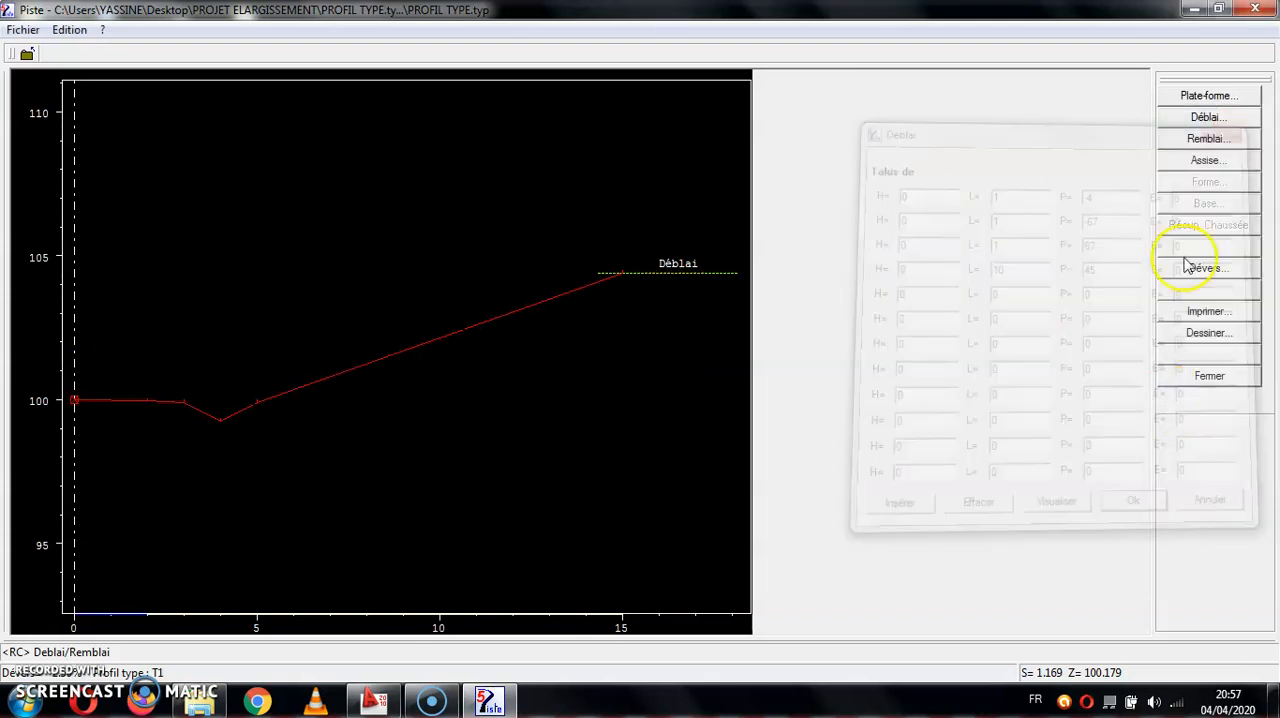
click(1196, 166)
click(888, 190)
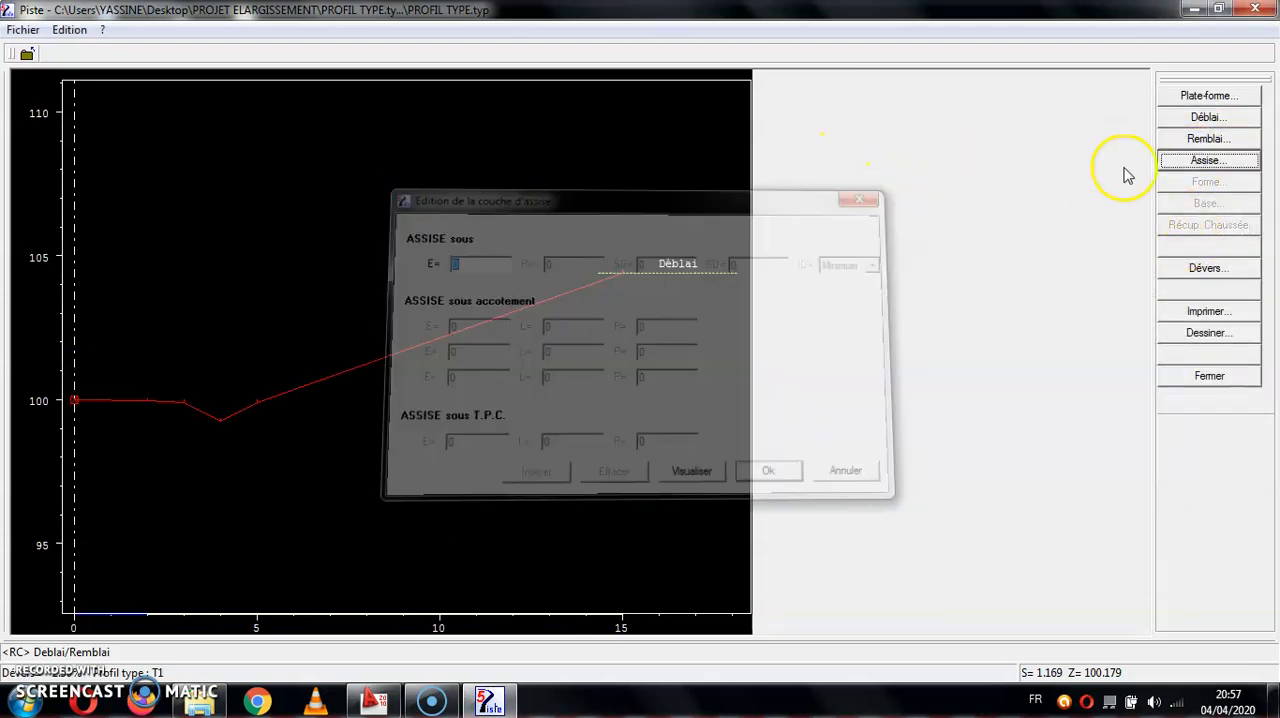
click(1193, 146)
double_click(588, 188)
text(1)
click(688, 190)
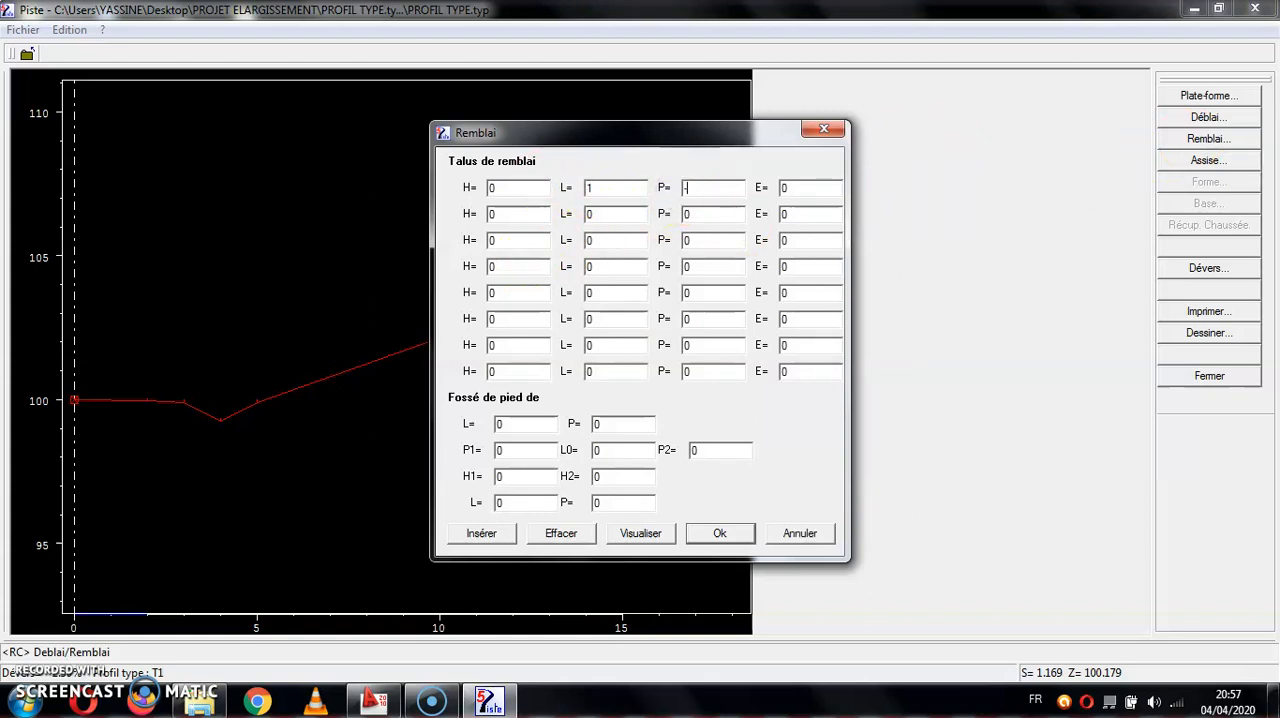
- Add a second fill slope segment of length 10 with slope -45, preview it and confirm the fill slopes
double_click(589, 214)
click(630, 534)
drag(683, 132, 909, 144)
click(812, 226)
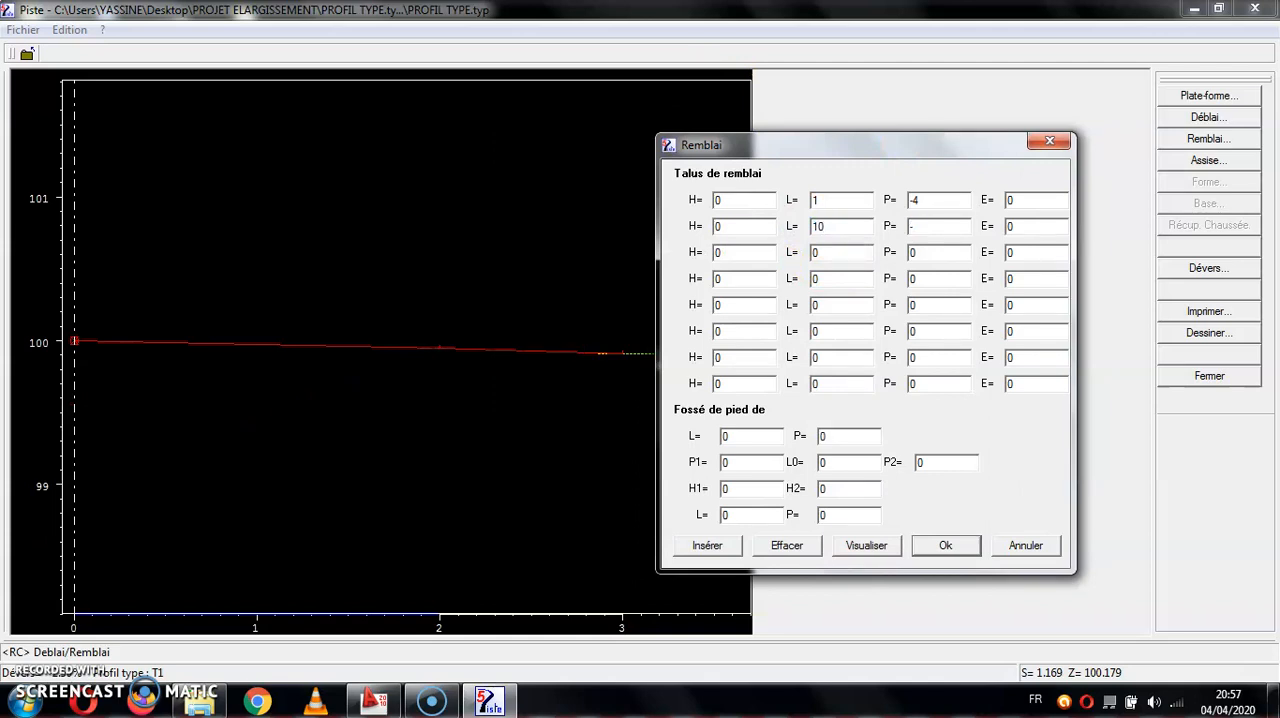
click(868, 548)
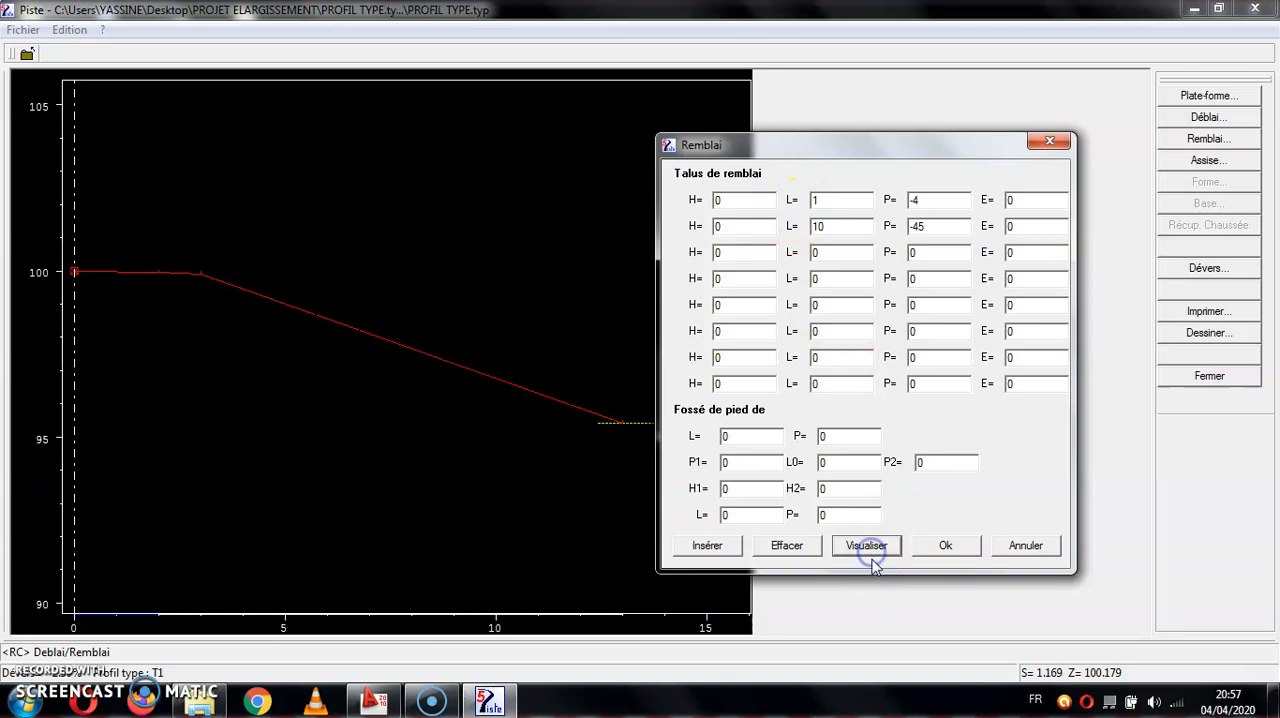
click(940, 546)
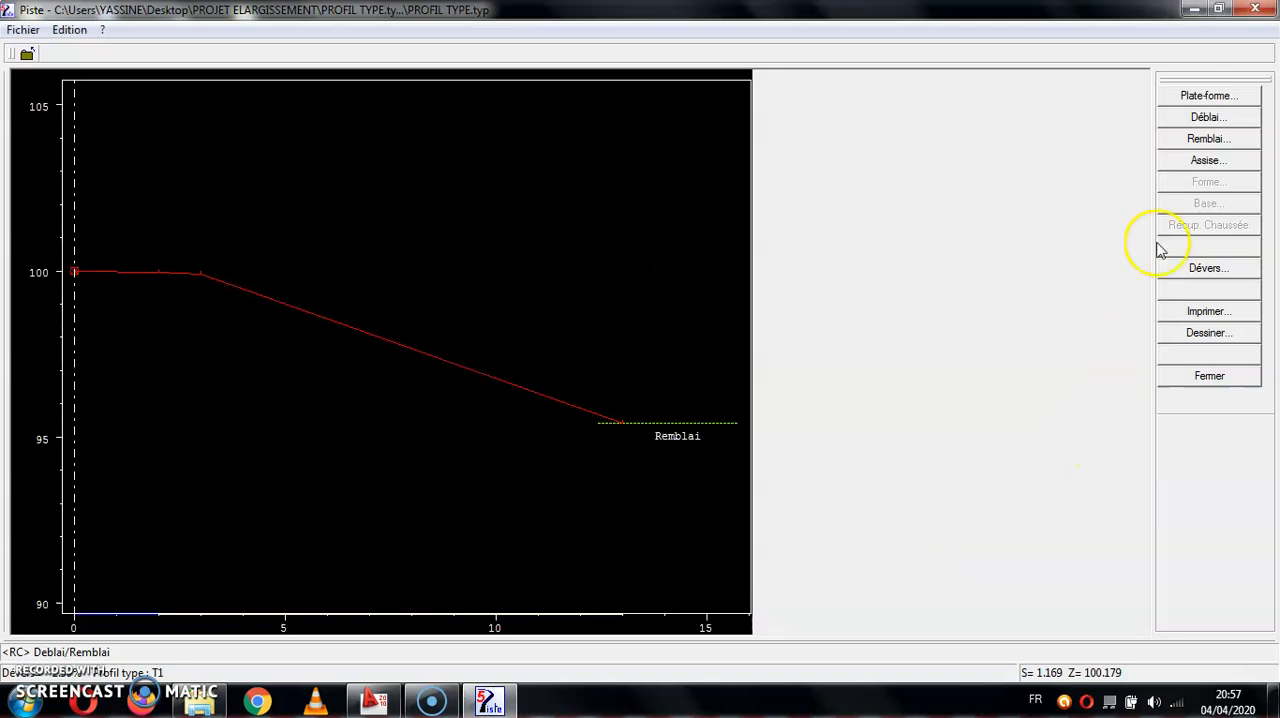
- Set the thickness E of T1's base layer (assise) under the carriageway to 0.4 and confirm it
click(1205, 161)
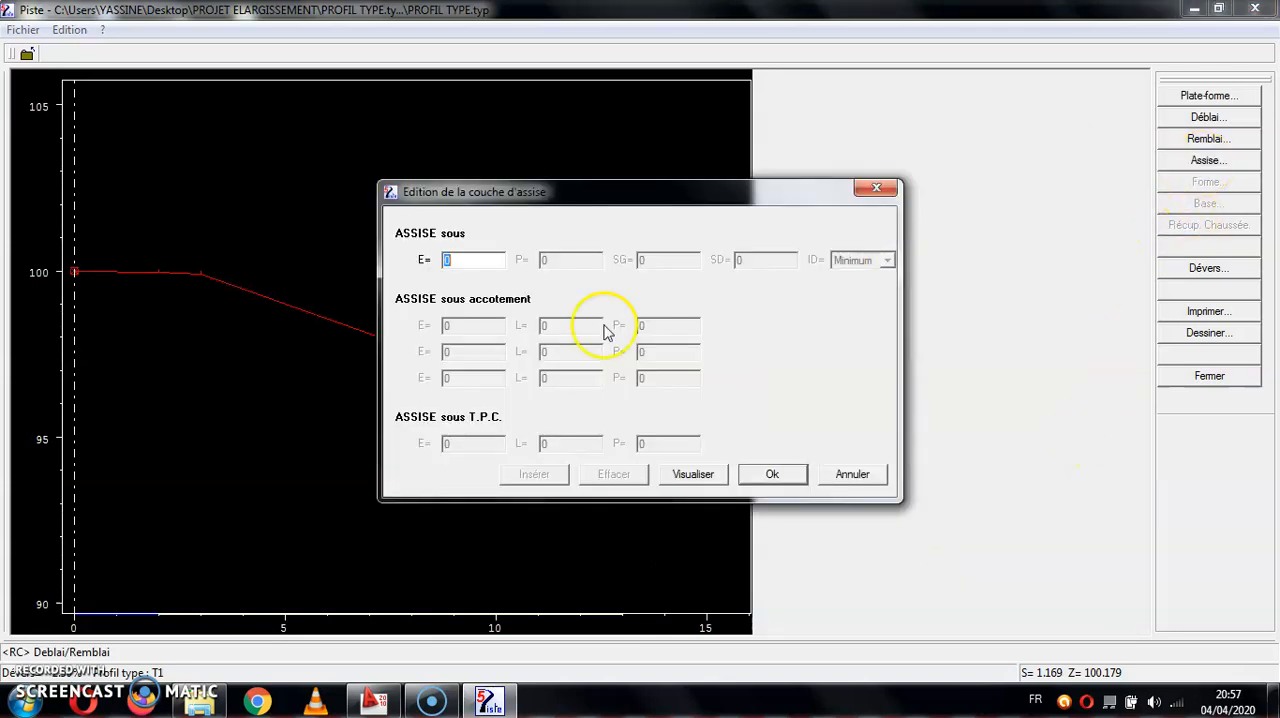
click(498, 265)
text(.)
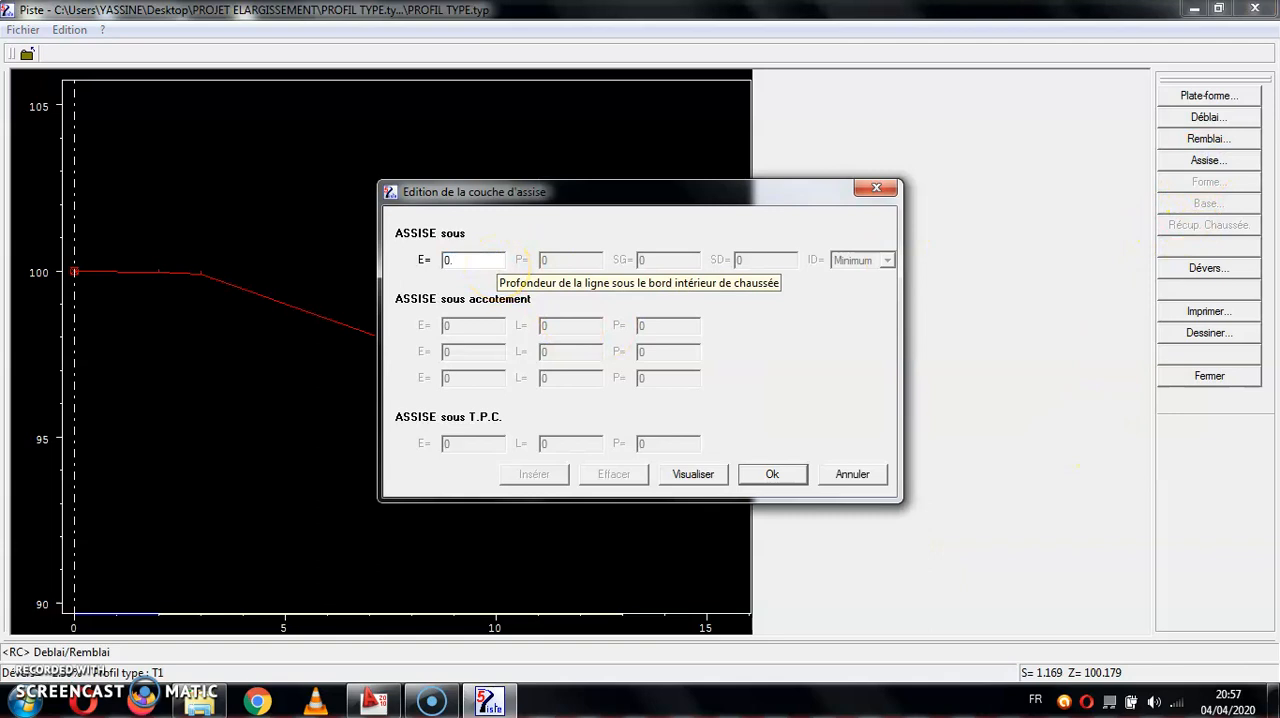
text(4)
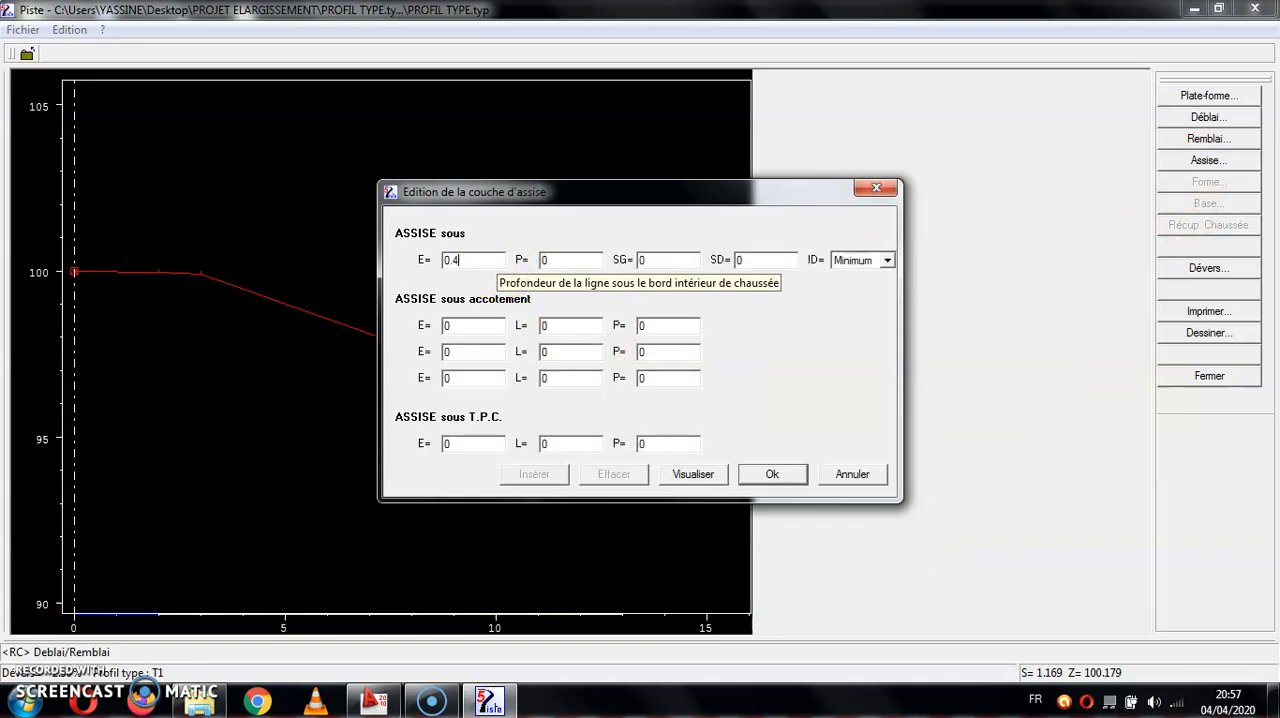
click(770, 475)
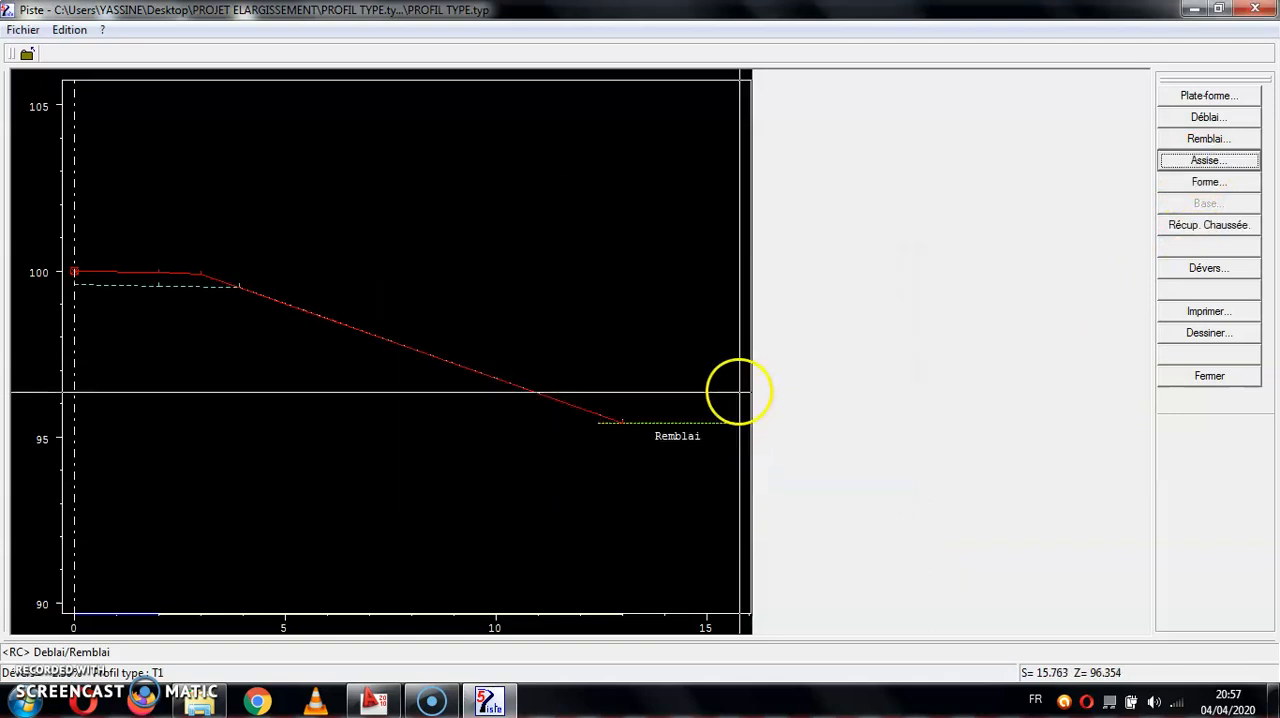
- Set the thickness E of T1's form layer to 0.2, and close the typical profile with its changes saved
click(1208, 182)
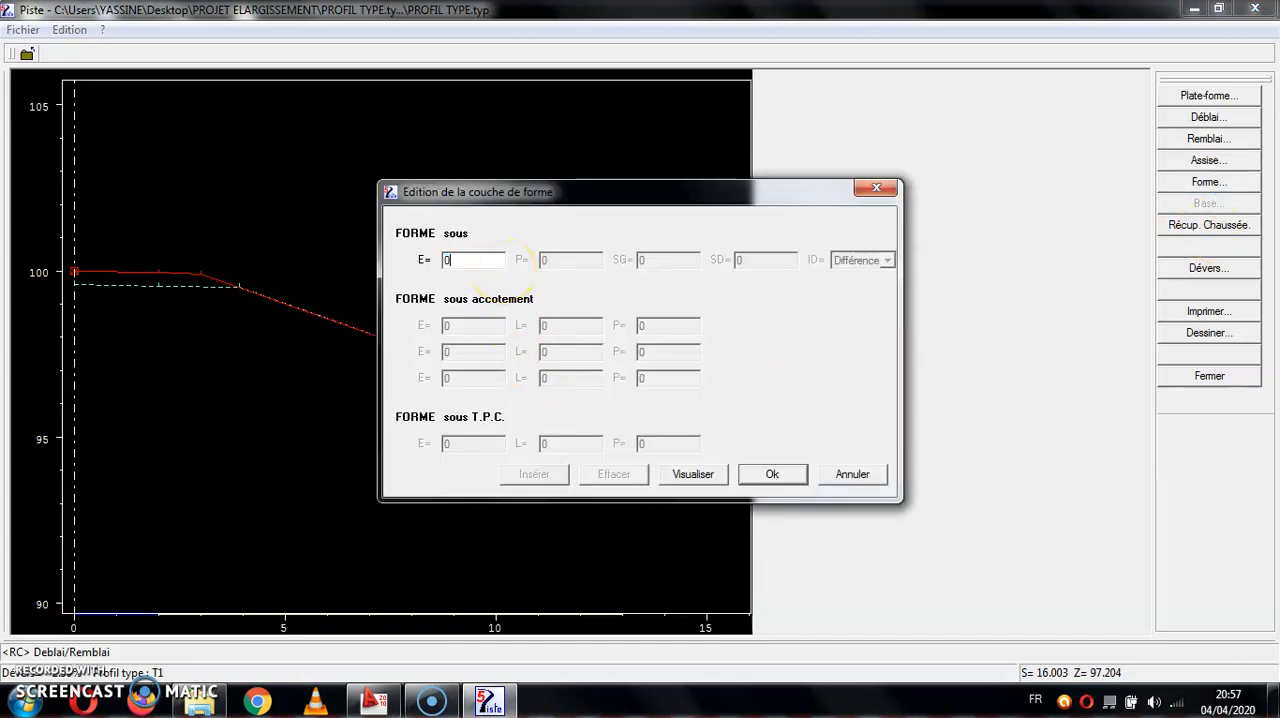
text(.2)
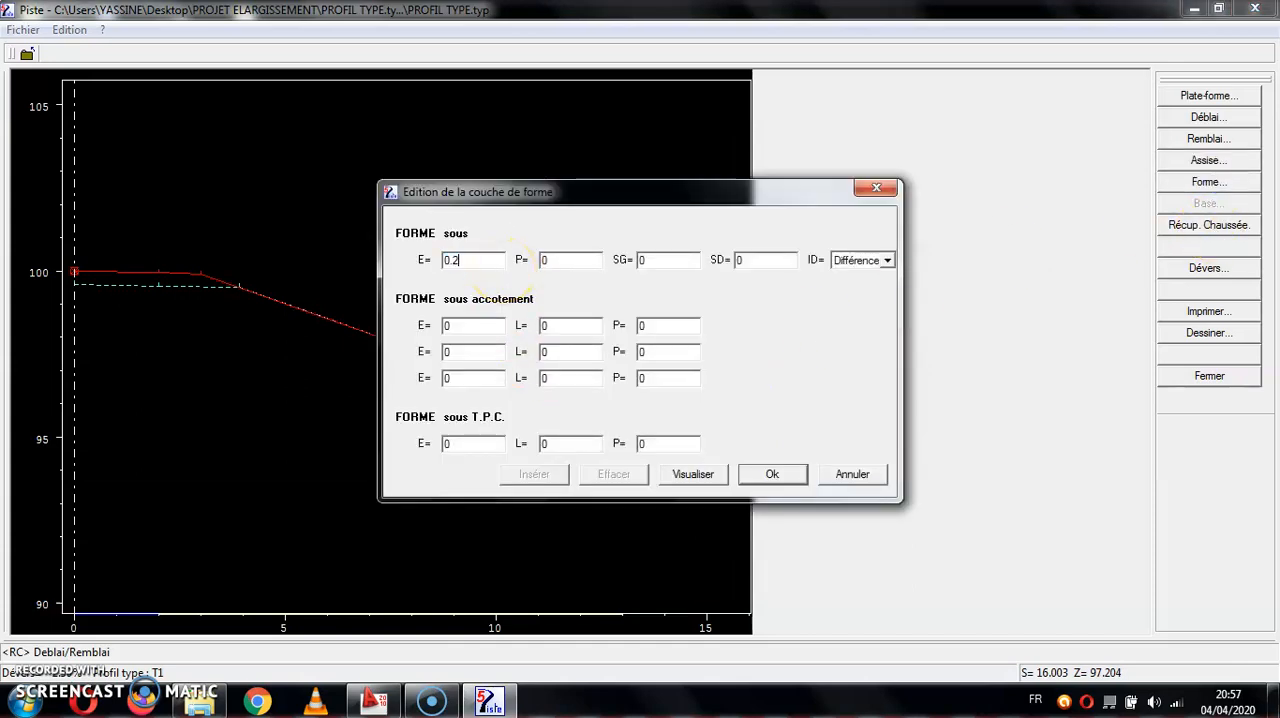
click(778, 474)
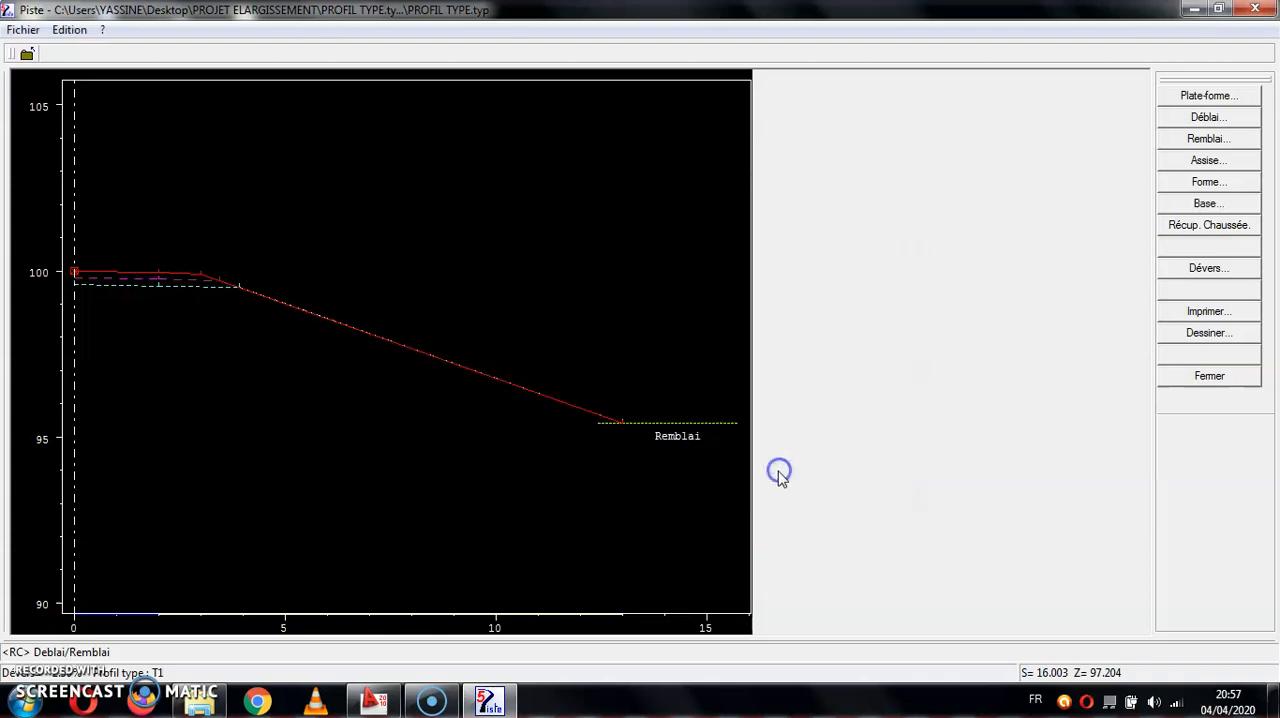
click(1209, 378)
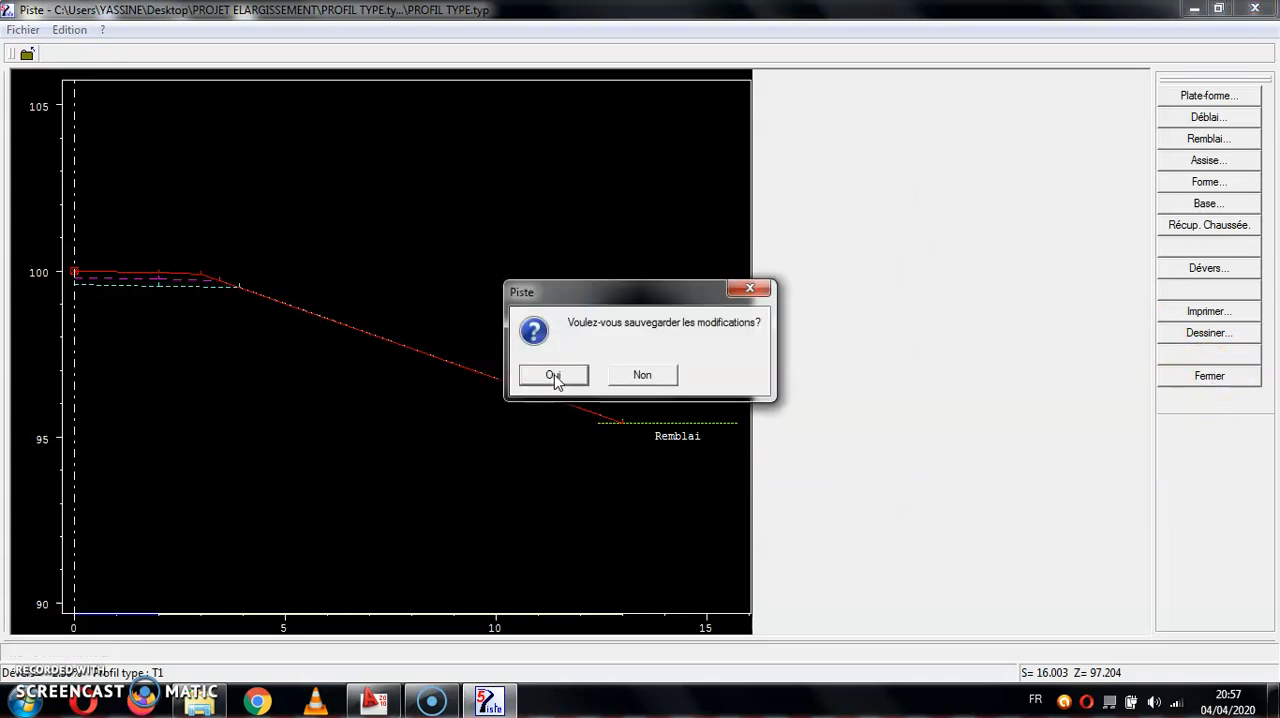
click(556, 377)
- Create a new typical profile named T2 with a platform carriageway L of 0.001 and D of 0
click(750, 233)
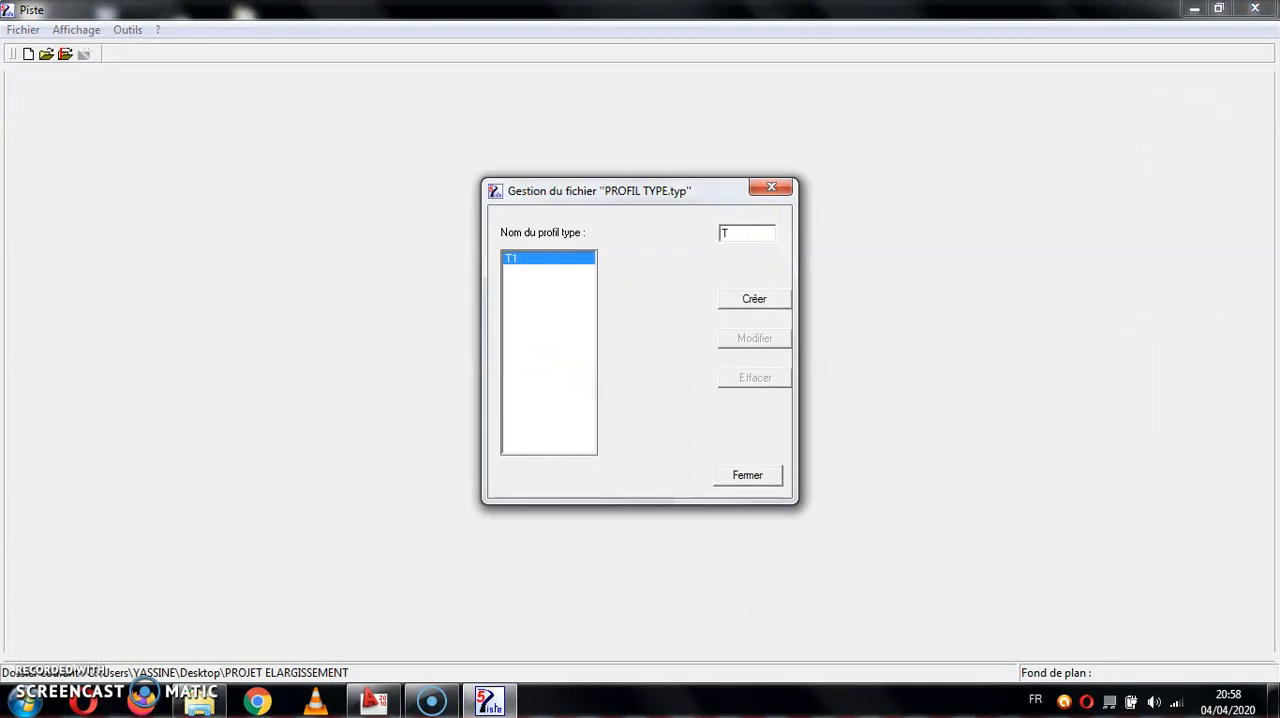
click(750, 298)
click(520, 371)
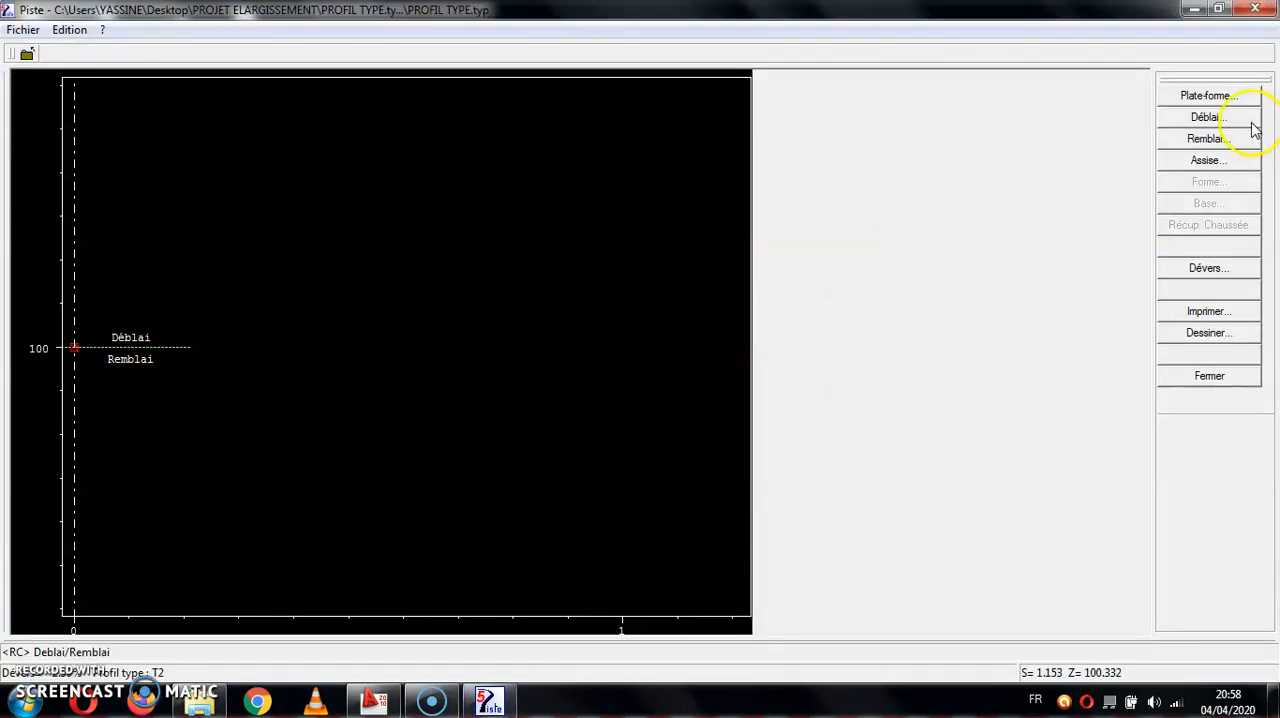
click(1228, 97)
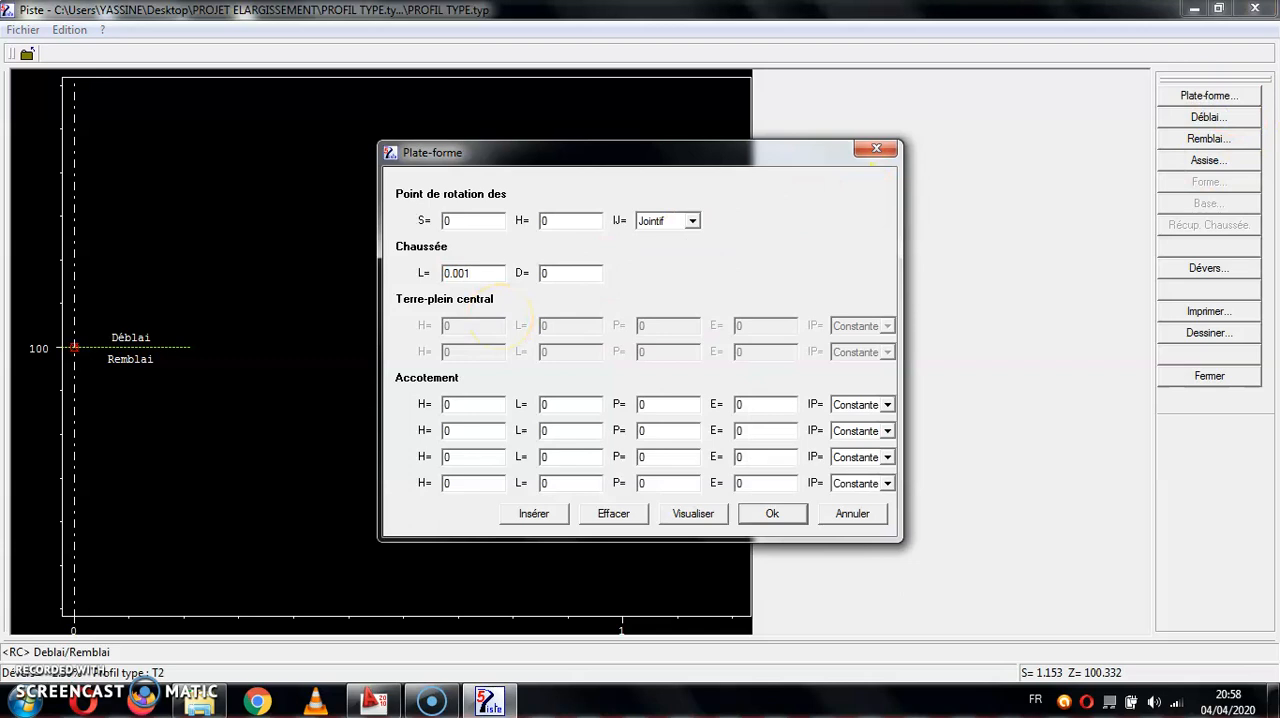
click(770, 515)
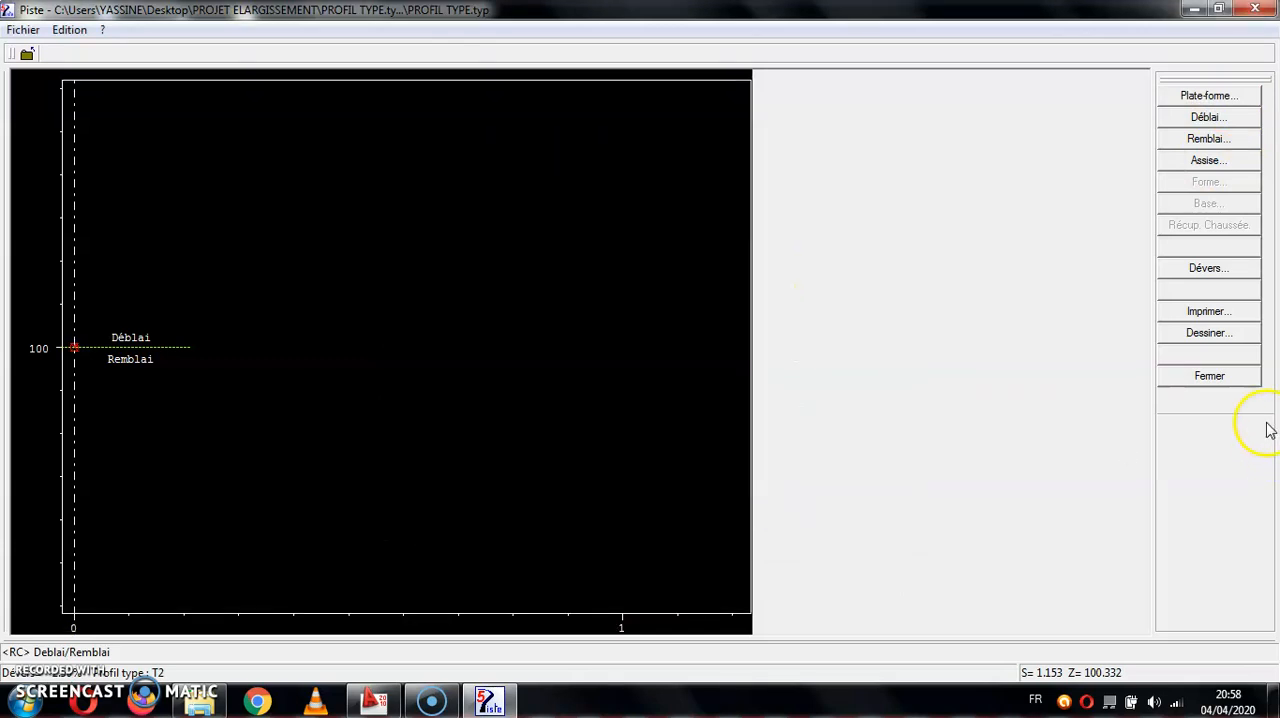
- Save typical profile T2 and close the management of the PROFIL TYPE file
click(1209, 376)
click(555, 375)
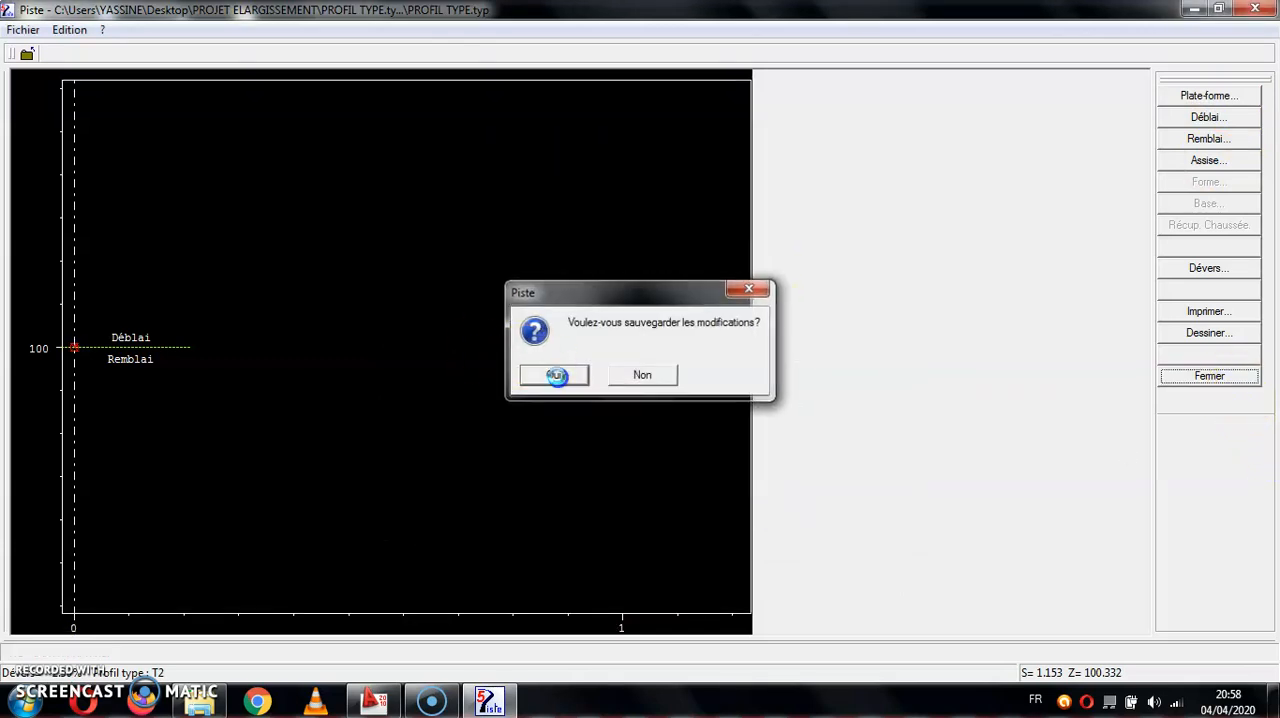
click(750, 478)
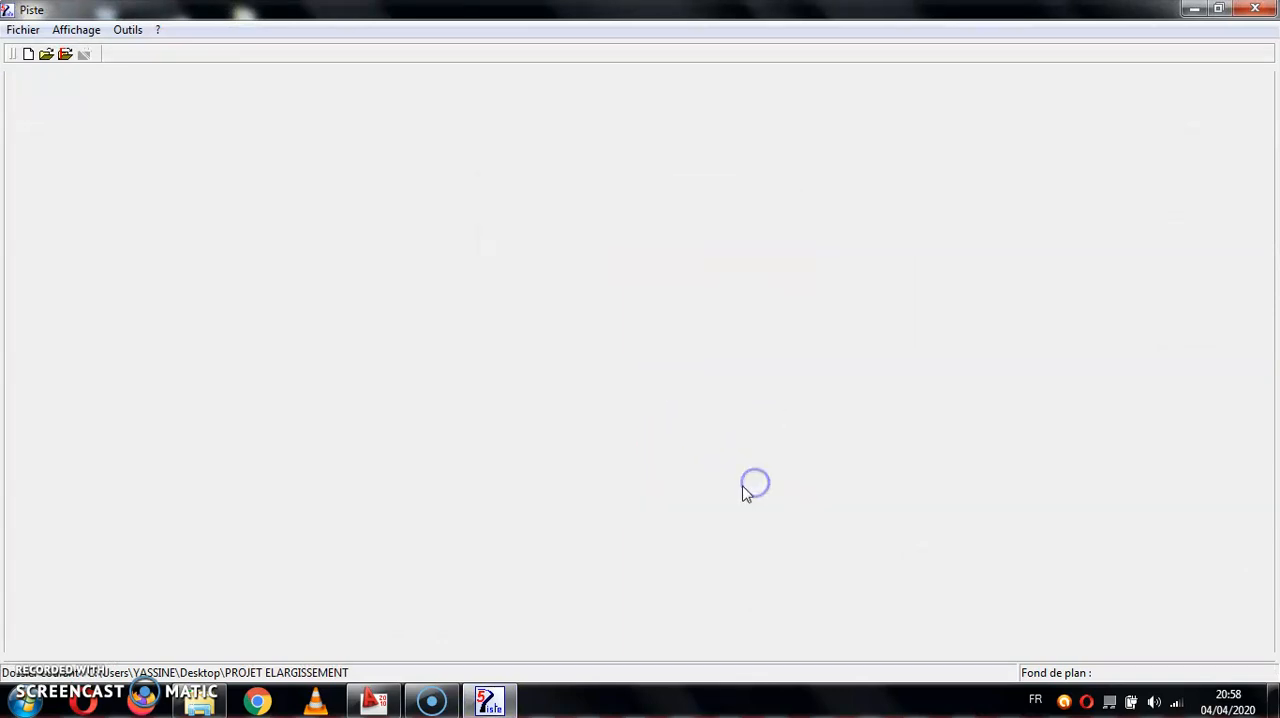
- Open the Piste project file TABULATION and accept its project information
click(22, 29)
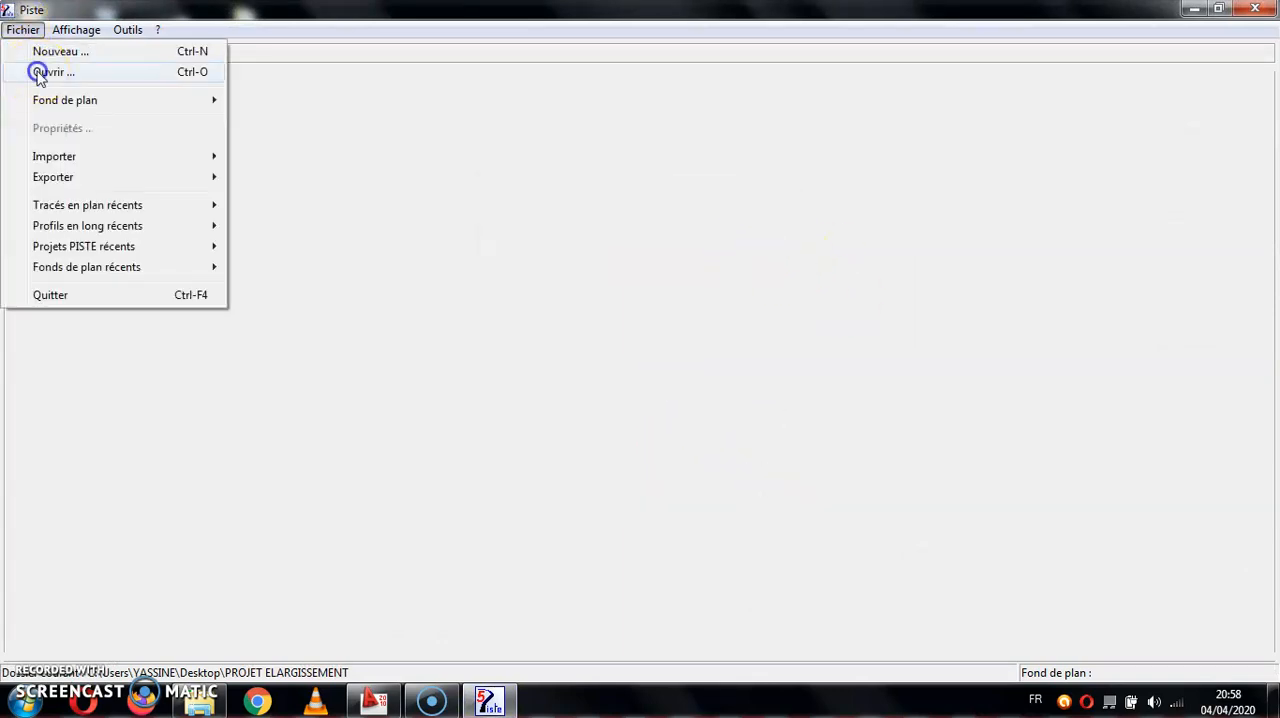
click(36, 69)
click(593, 321)
click(625, 411)
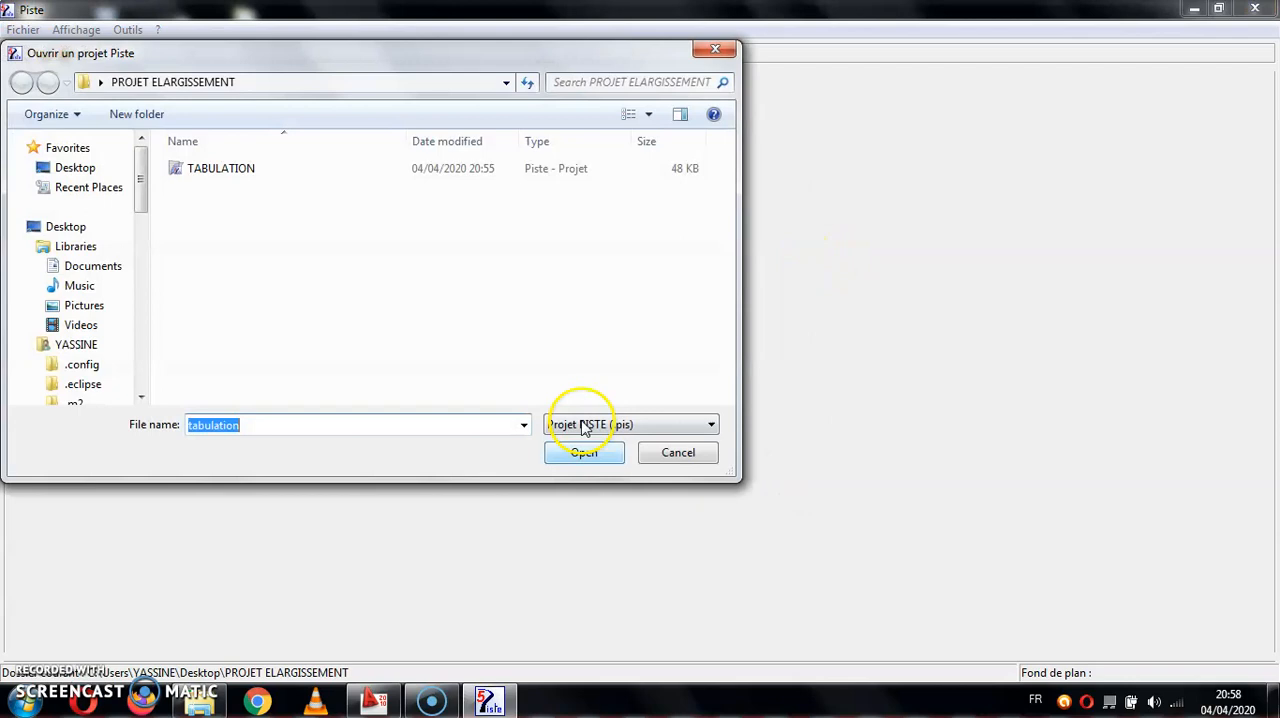
click(243, 176)
double_click(243, 176)
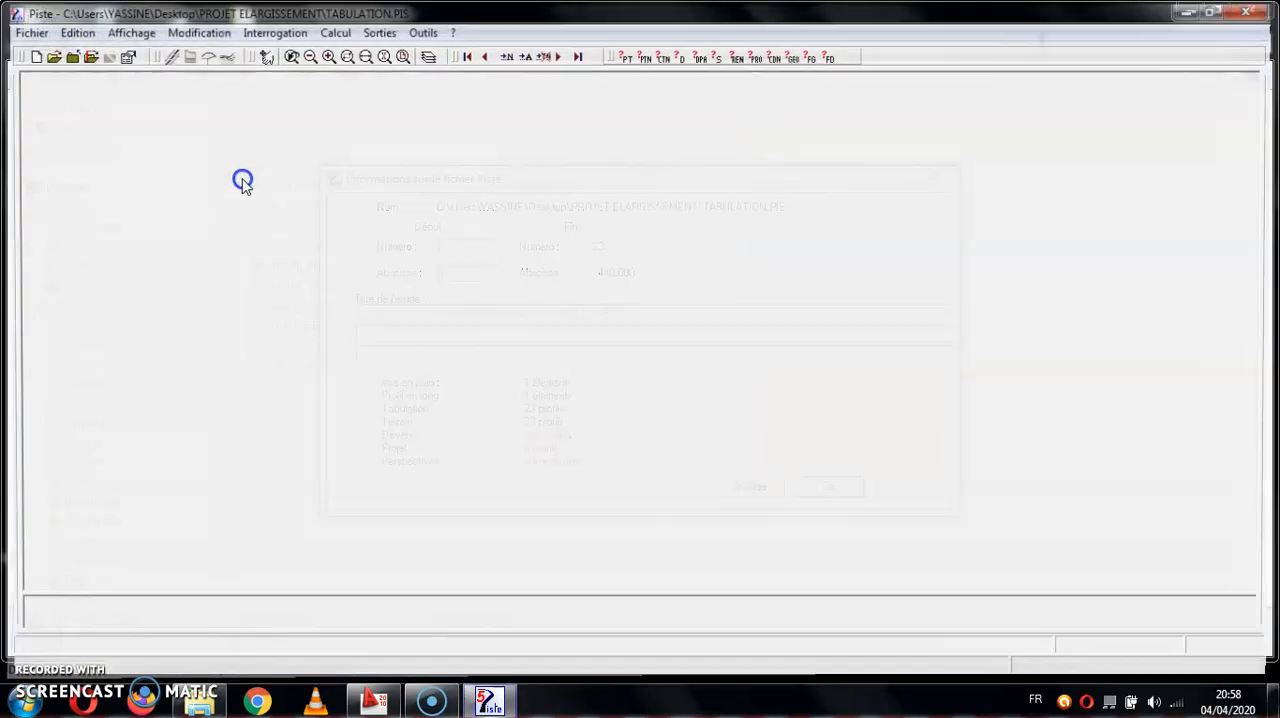
click(822, 484)
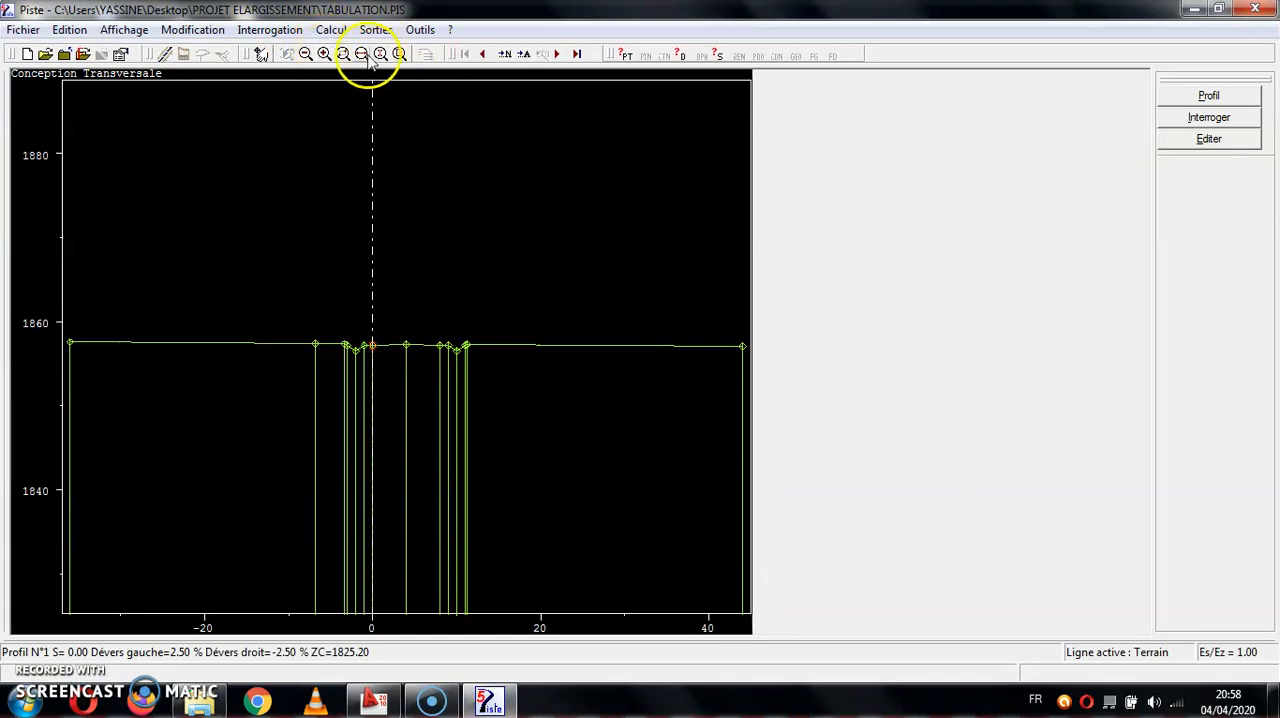
- Examine the terrain cross profiles 1 to 3 around the axis and the roadside ditches
click(342, 57)
click(519, 318)
click(297, 407)
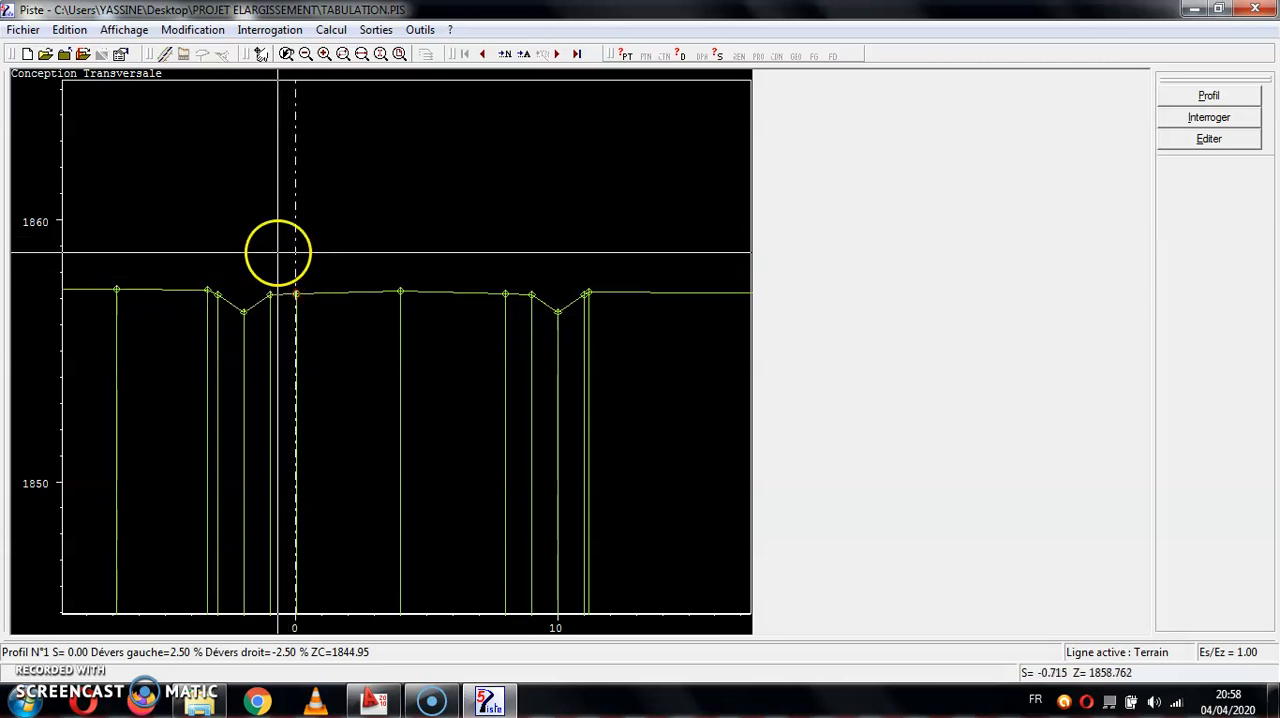
click(560, 55)
click(560, 56)
click(343, 54)
click(380, 355)
click(337, 390)
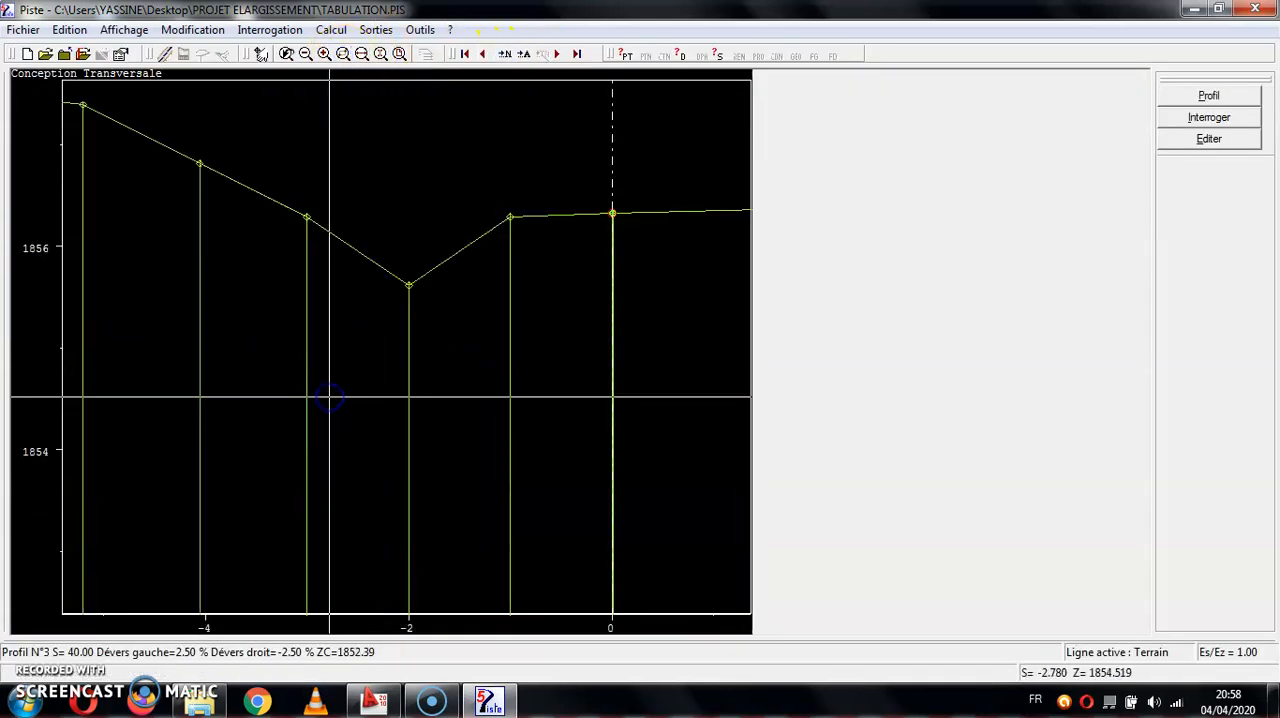
click(305, 54)
click(305, 54)
click(305, 54)
click(305, 54)
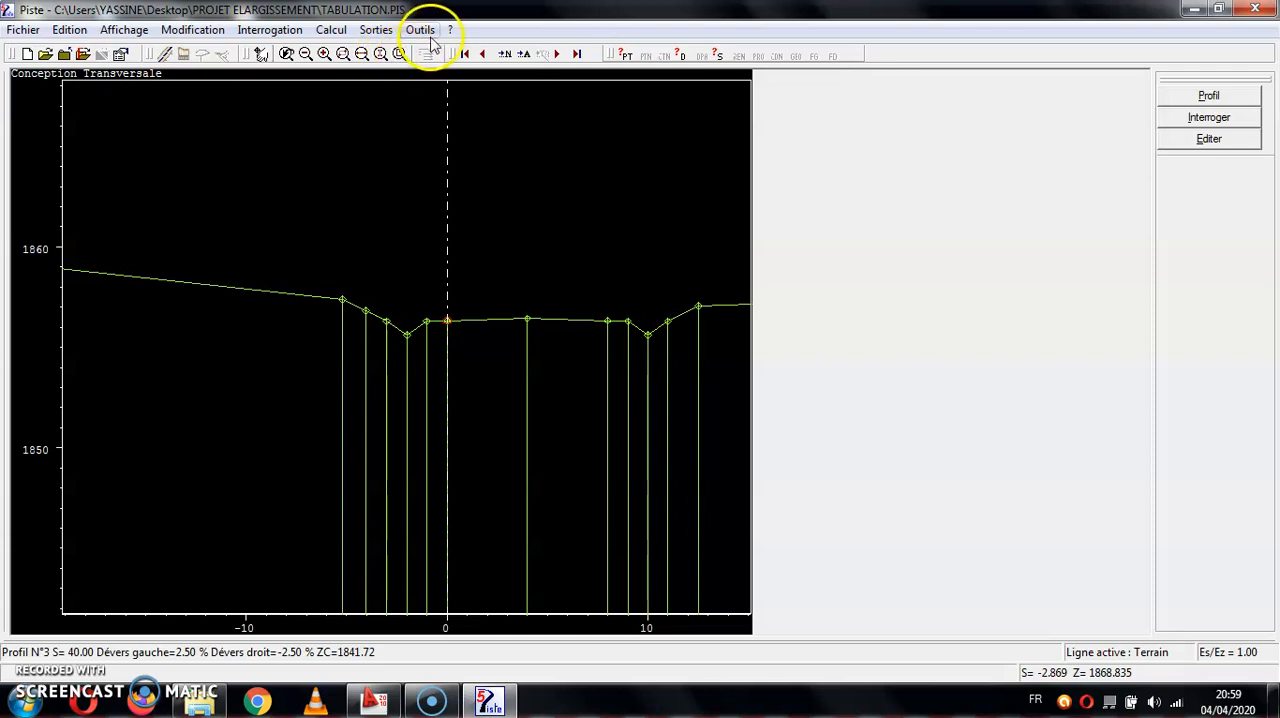
- Start profile construction with the PROFIL TYPE file and assign T1 to the left and T2 to the right from profile 1
click(336, 30)
click(368, 92)
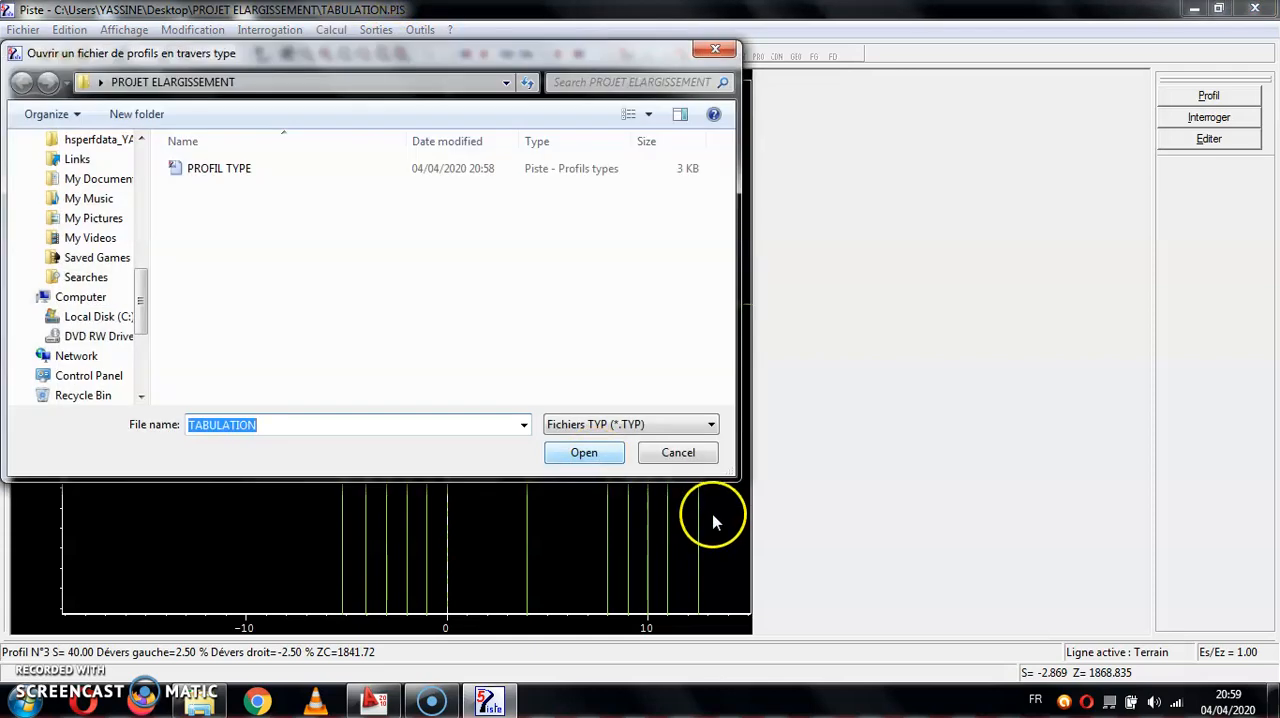
double_click(308, 176)
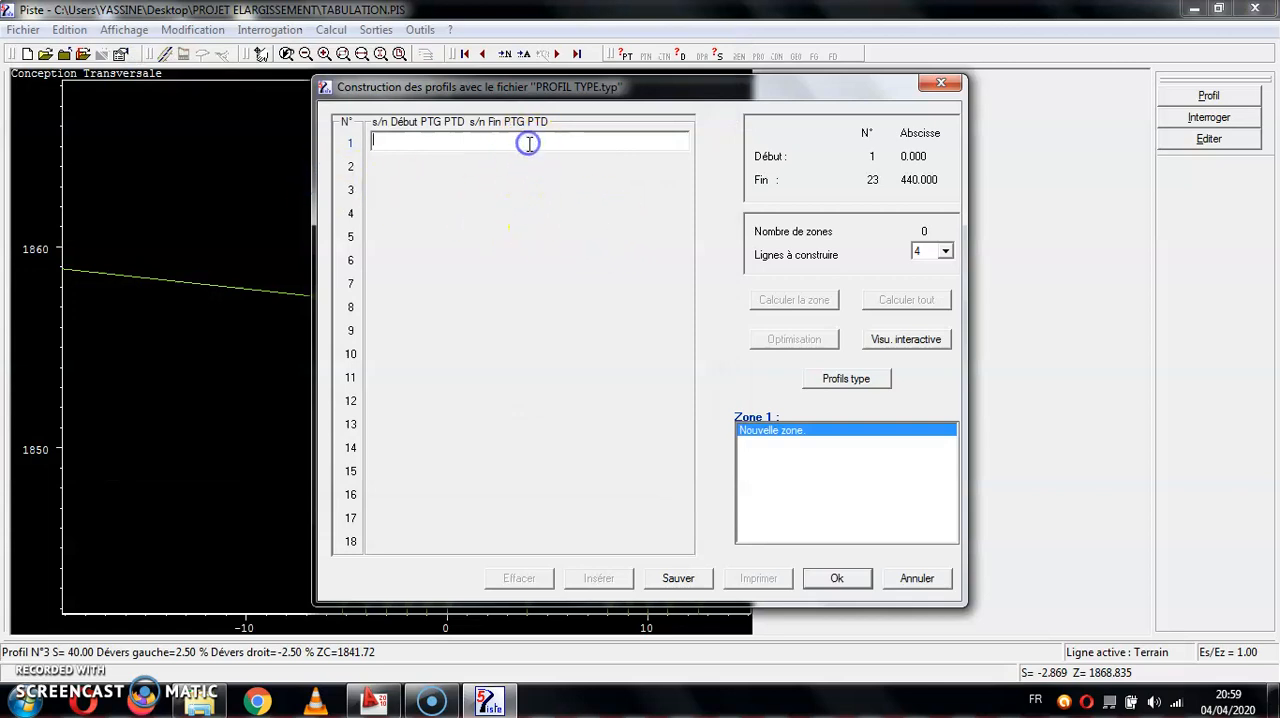
text(1)
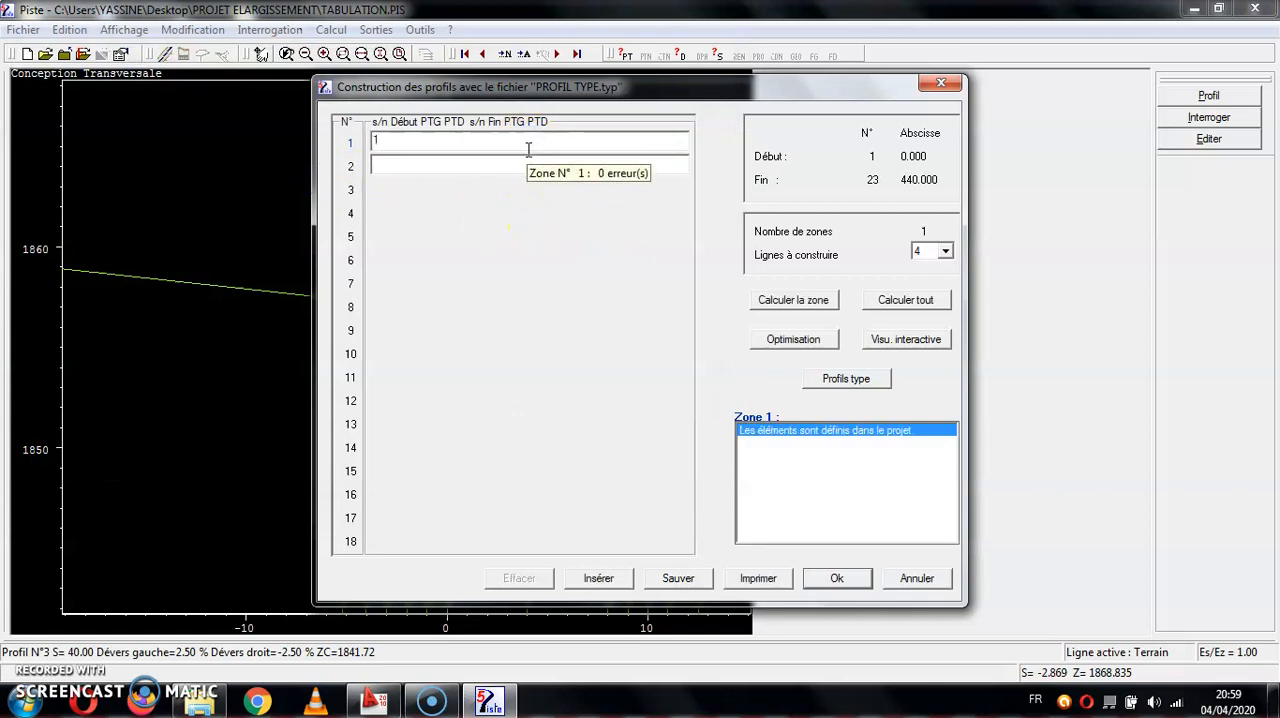
text( T1 T2 23)
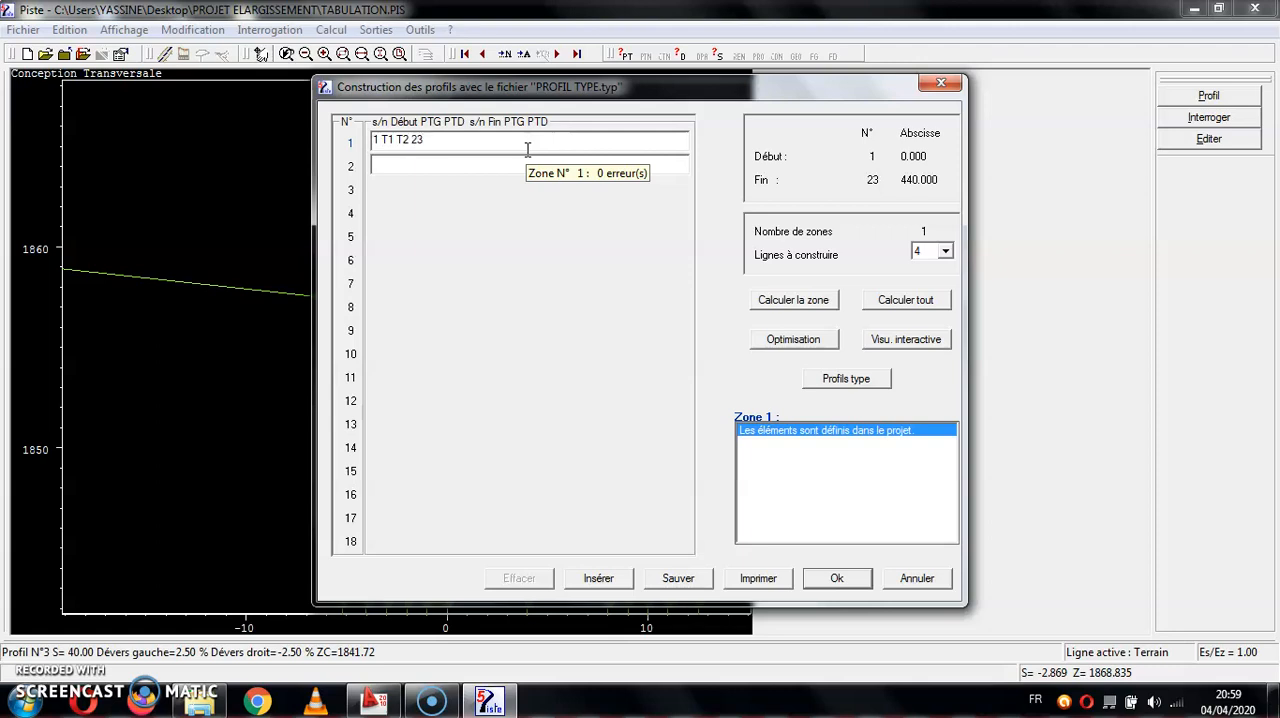
- Calculate all the project cross profiles, go through the calculation report and confirm the construction
click(918, 299)
drag(641, 106, 641, 418)
click(492, 446)
click(856, 582)
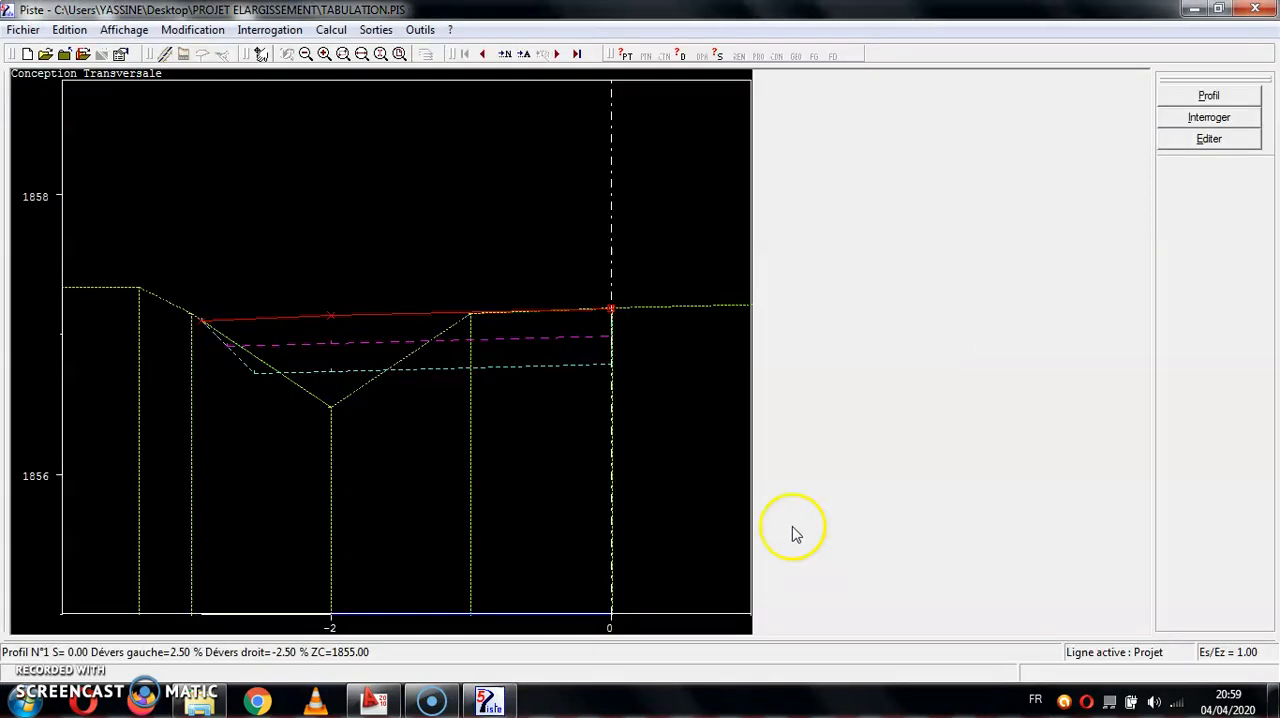
- Examine the widening on the calculated cross profiles 1 to 7
click(305, 54)
click(305, 54)
click(305, 54)
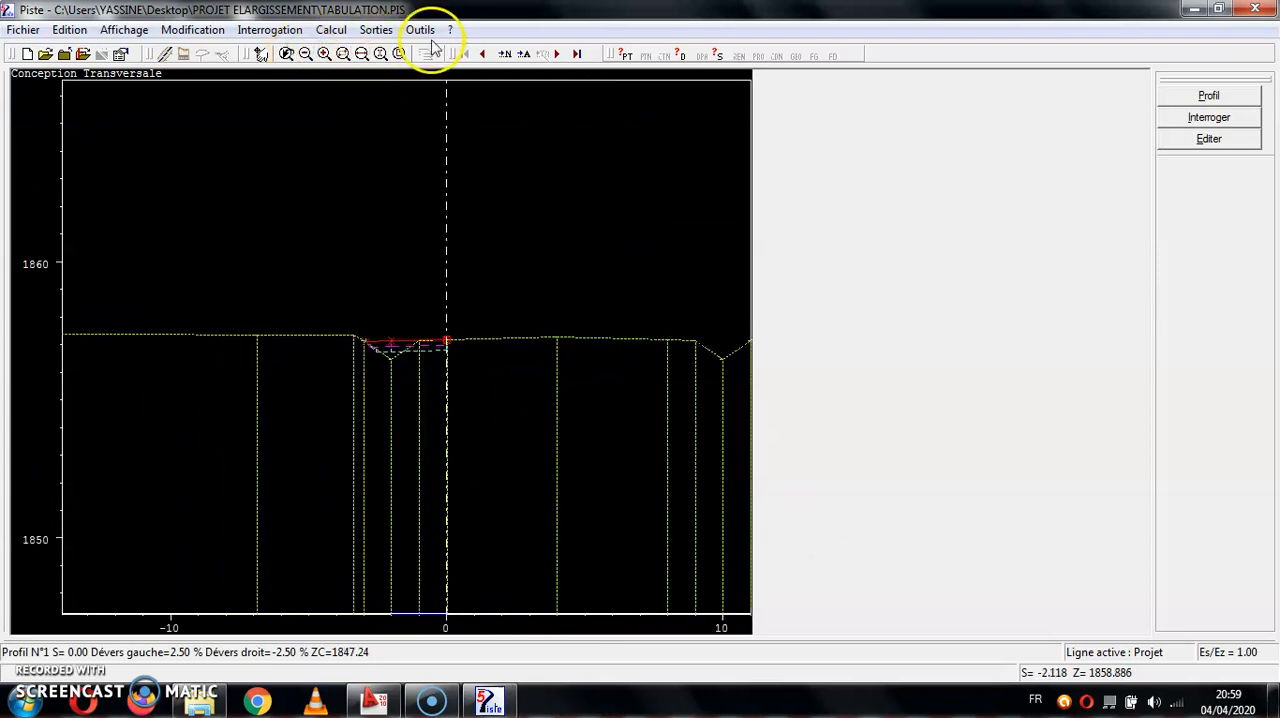
click(558, 56)
click(558, 56)
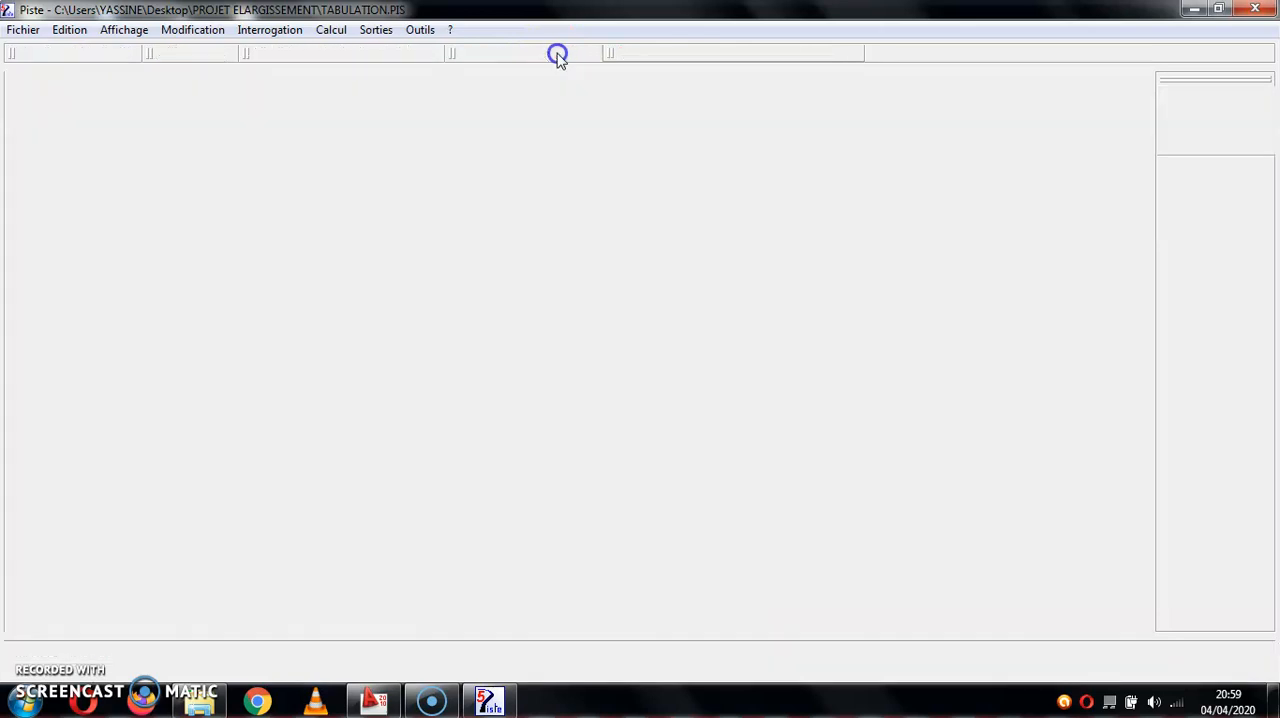
click(558, 56)
click(558, 56)
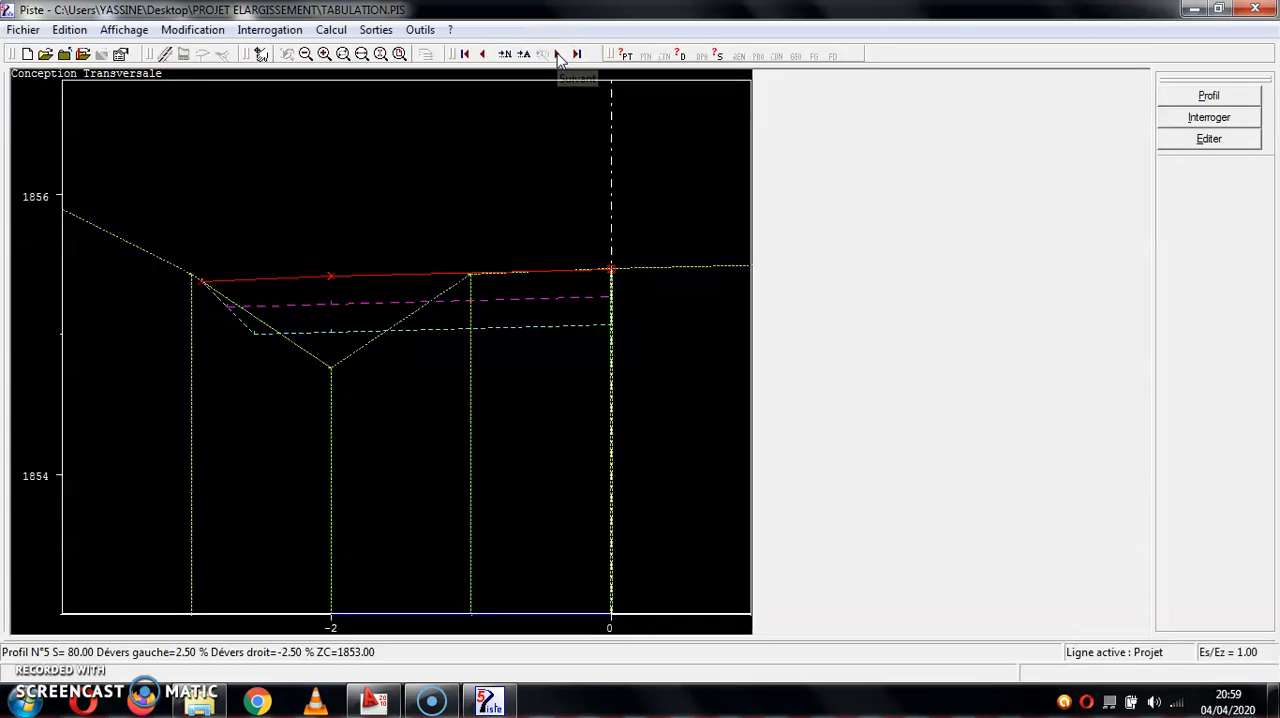
click(558, 56)
click(558, 56)
click(558, 56)
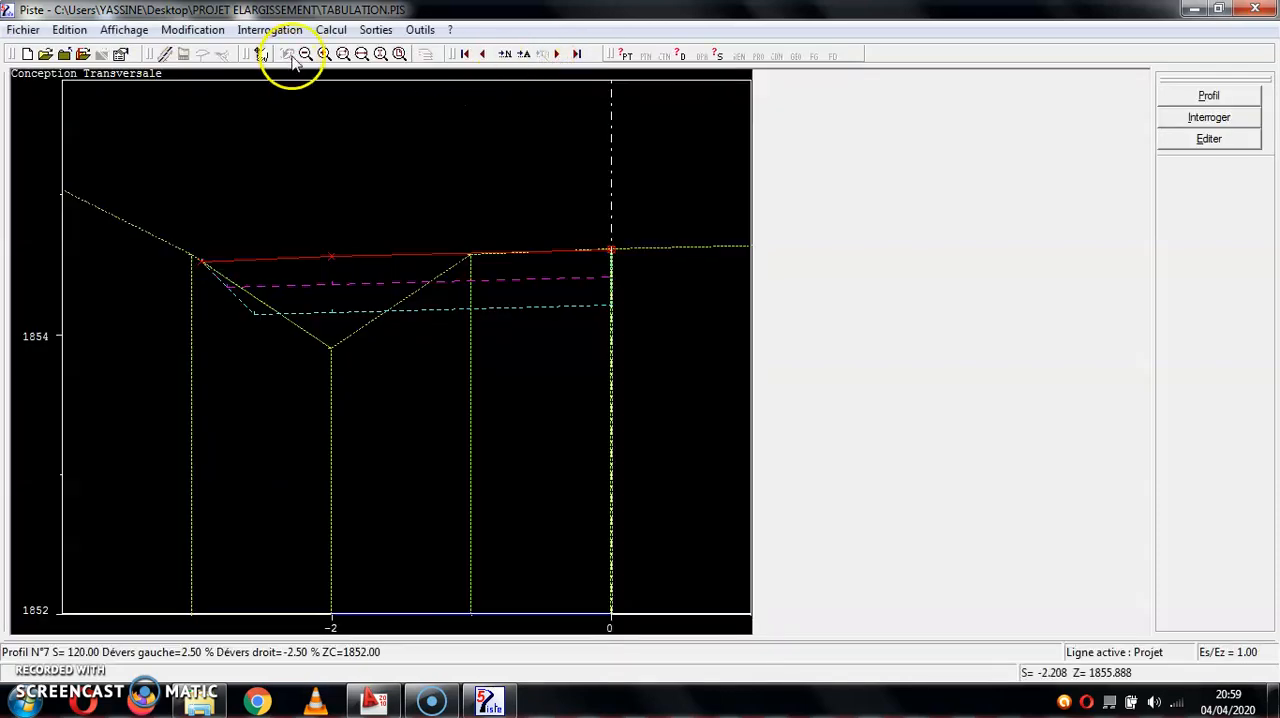
- Try constructing all the project cross profiles with T2 on the left and T1 on the right, and check profile 1
click(333, 31)
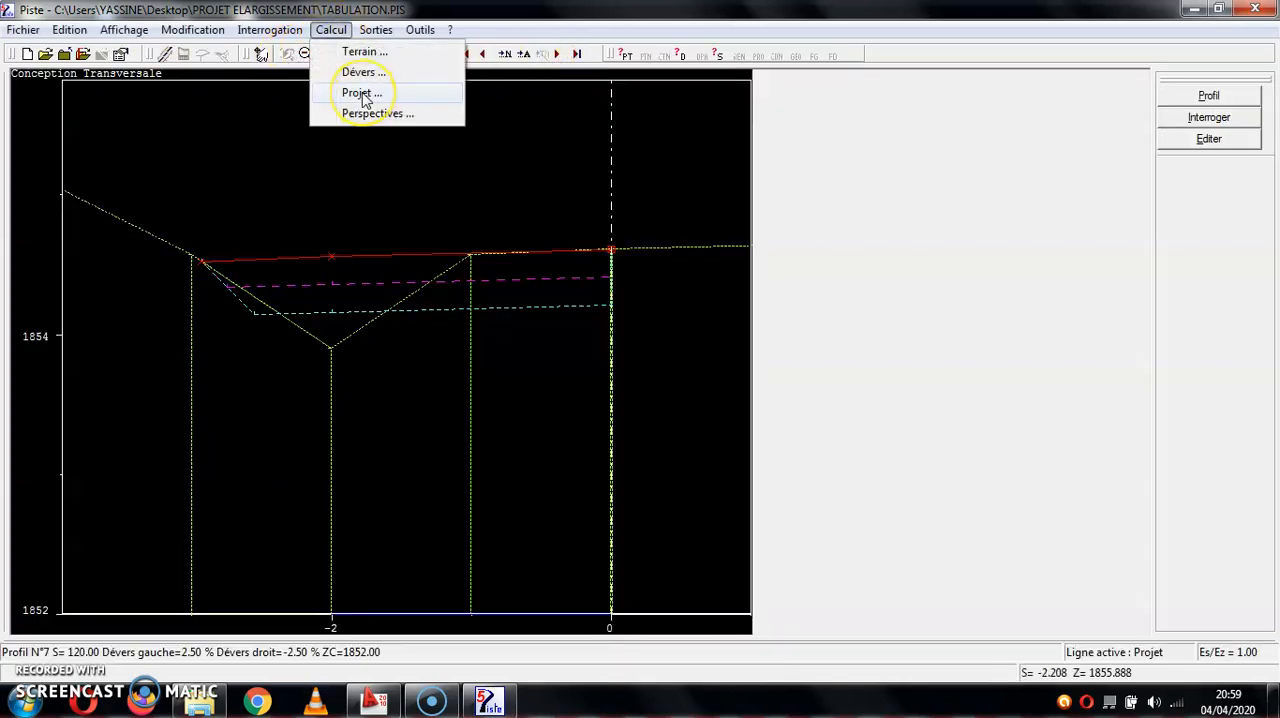
click(360, 93)
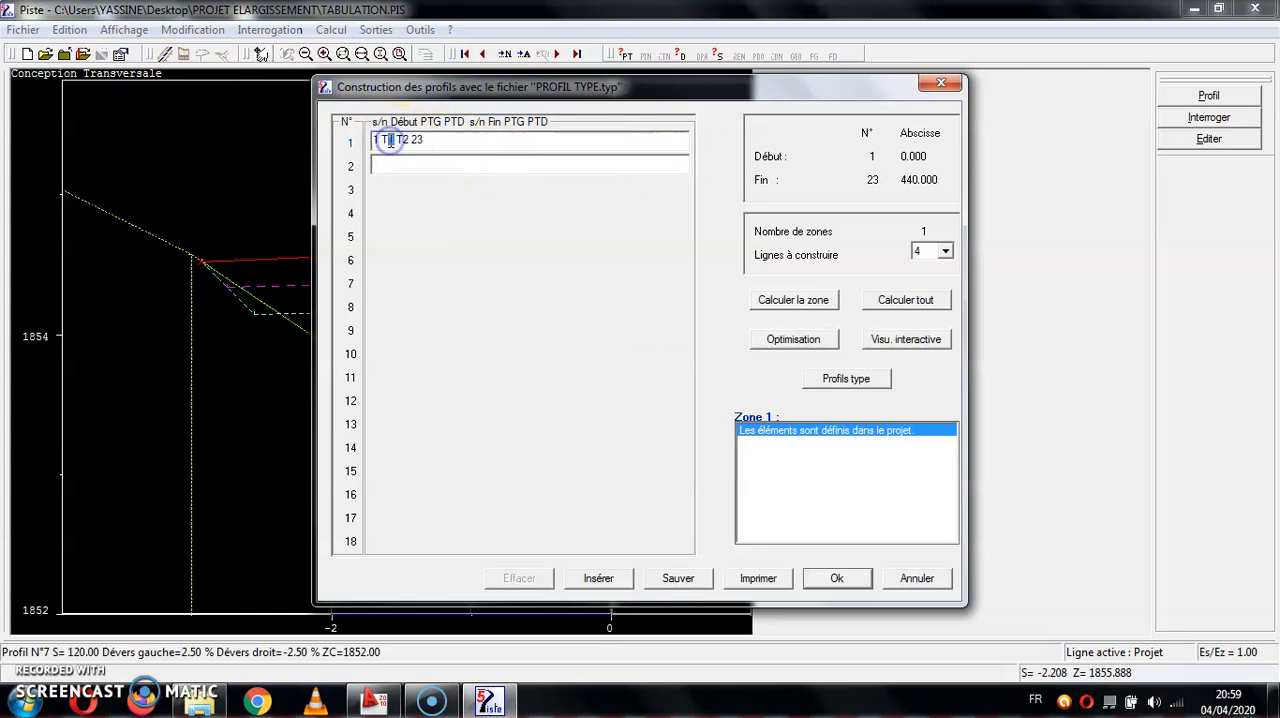
text(2)
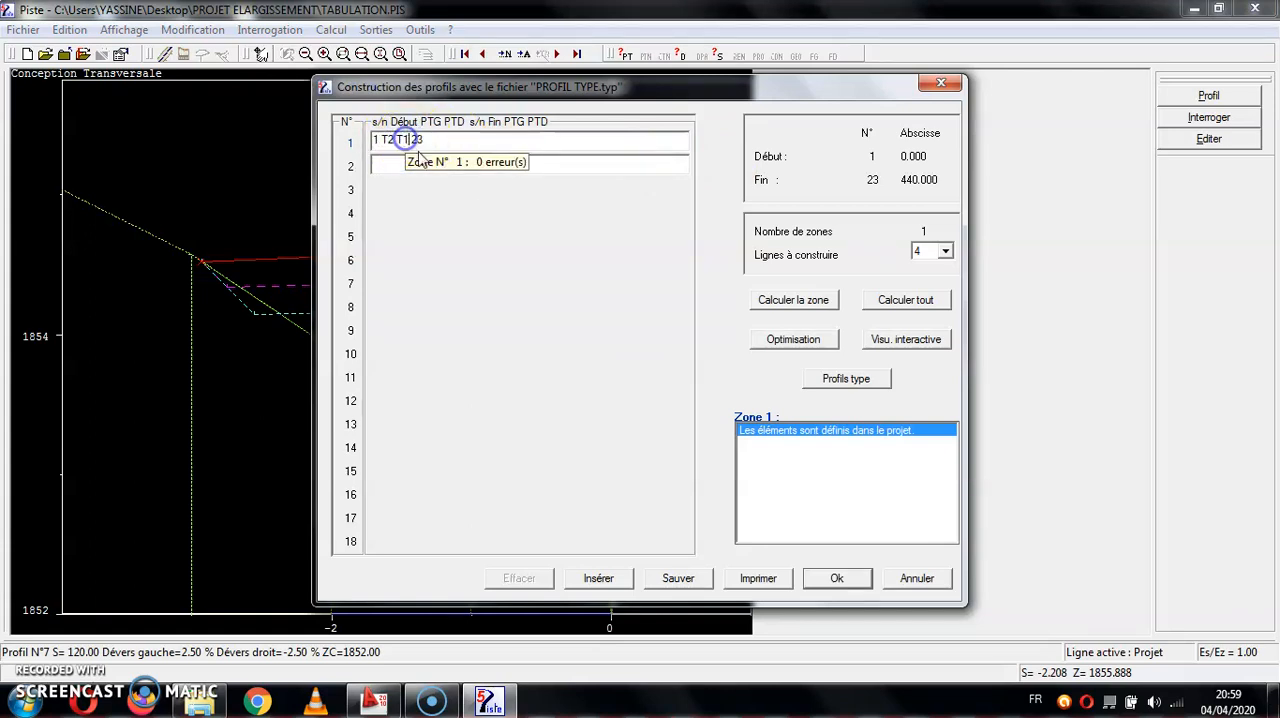
click(905, 300)
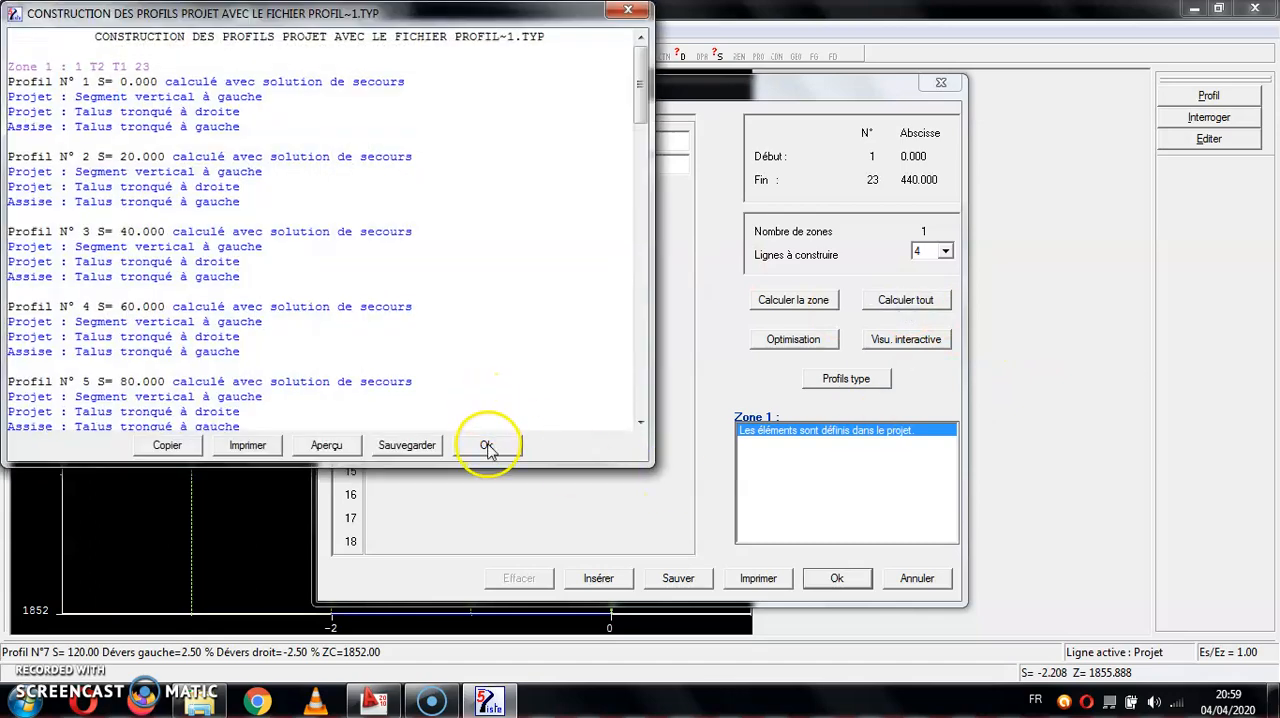
click(486, 445)
click(837, 578)
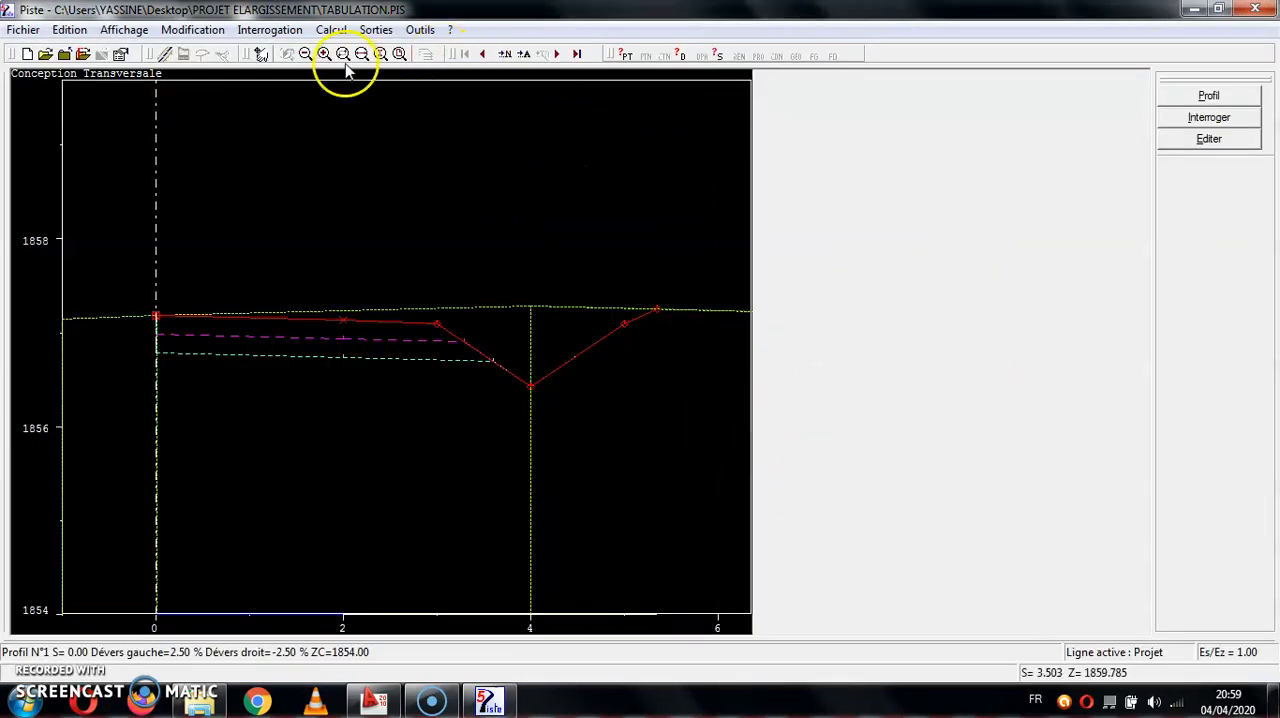
click(306, 55)
click(308, 56)
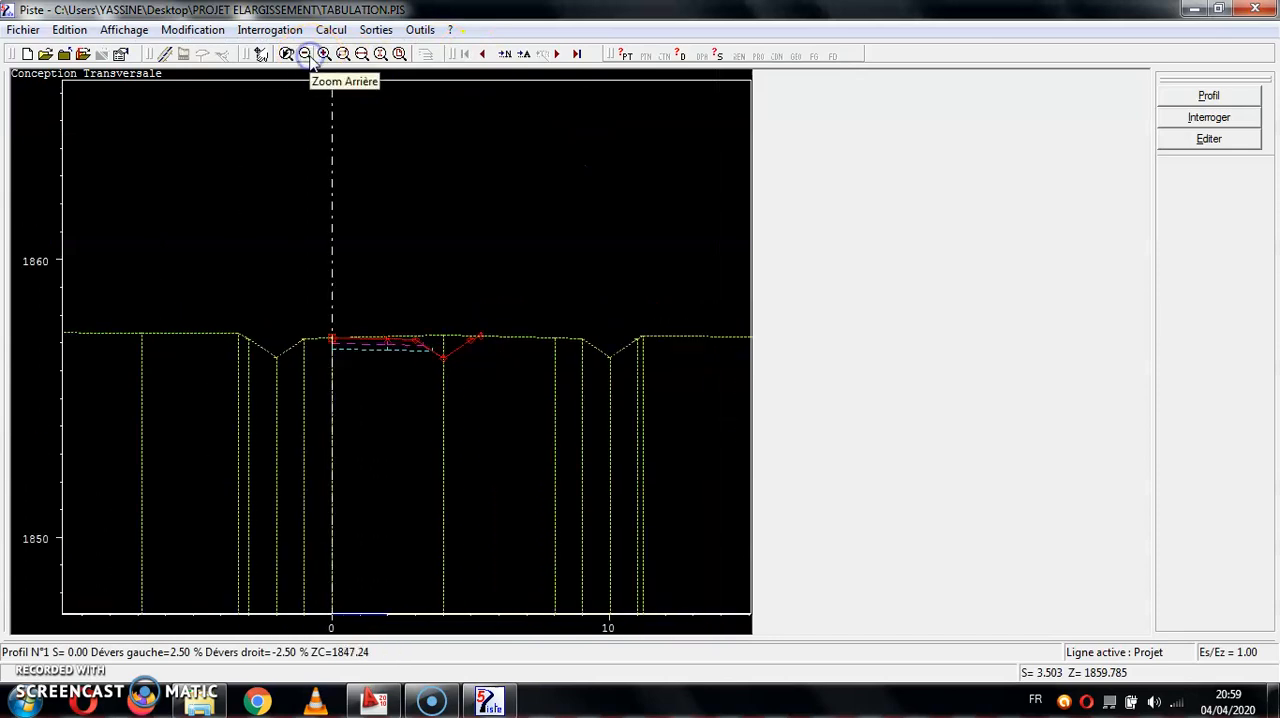
- Reassign T1 to the left and T2 to the right, recalculate all the cross profiles and check the last one
click(330, 30)
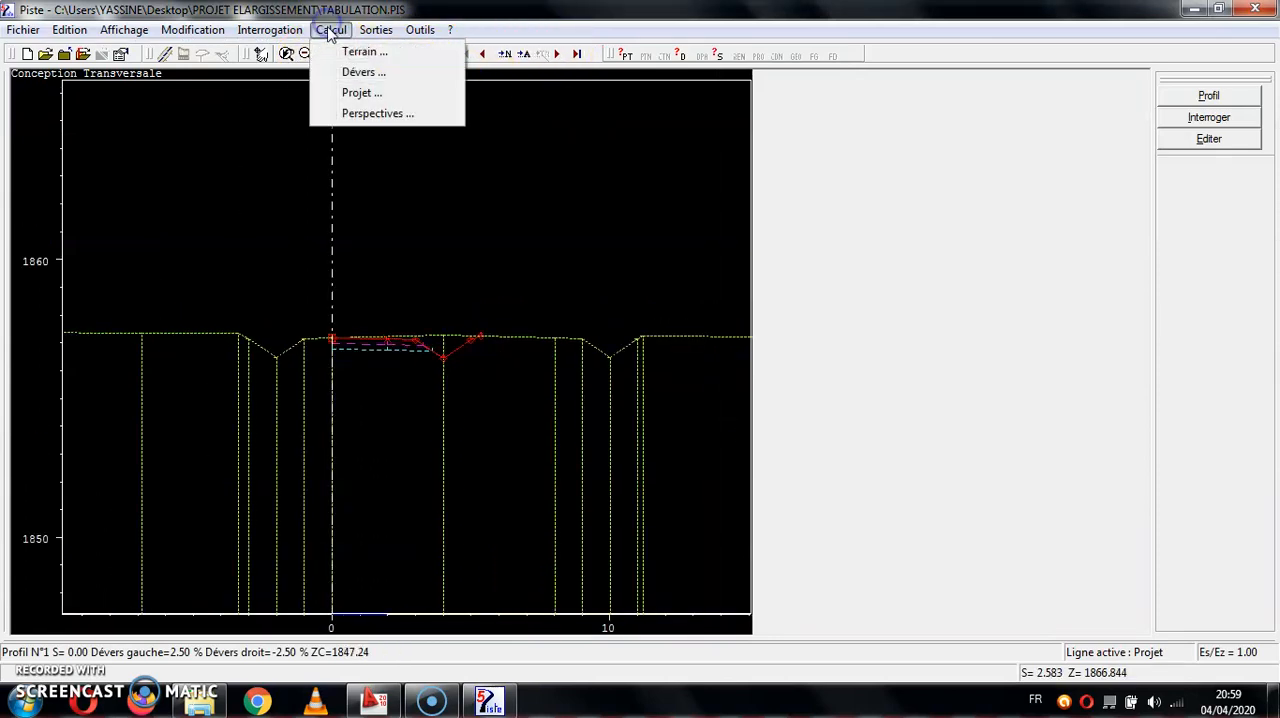
click(360, 94)
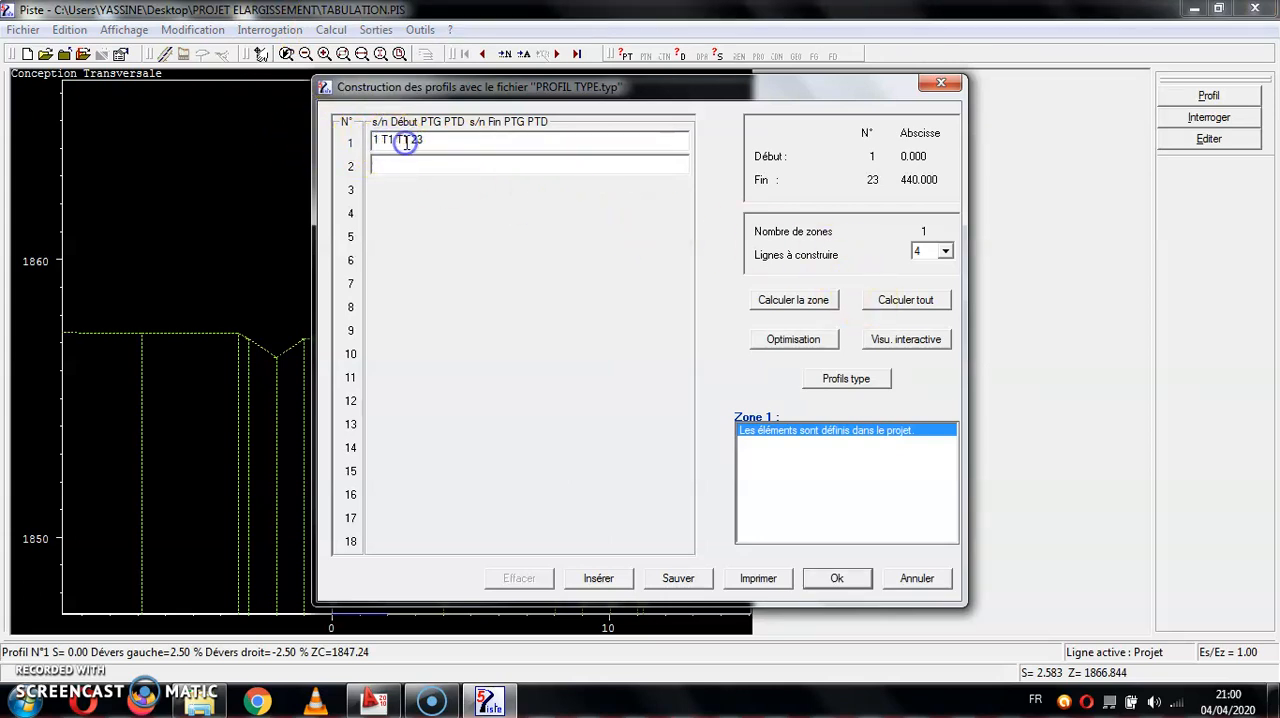
text(2)
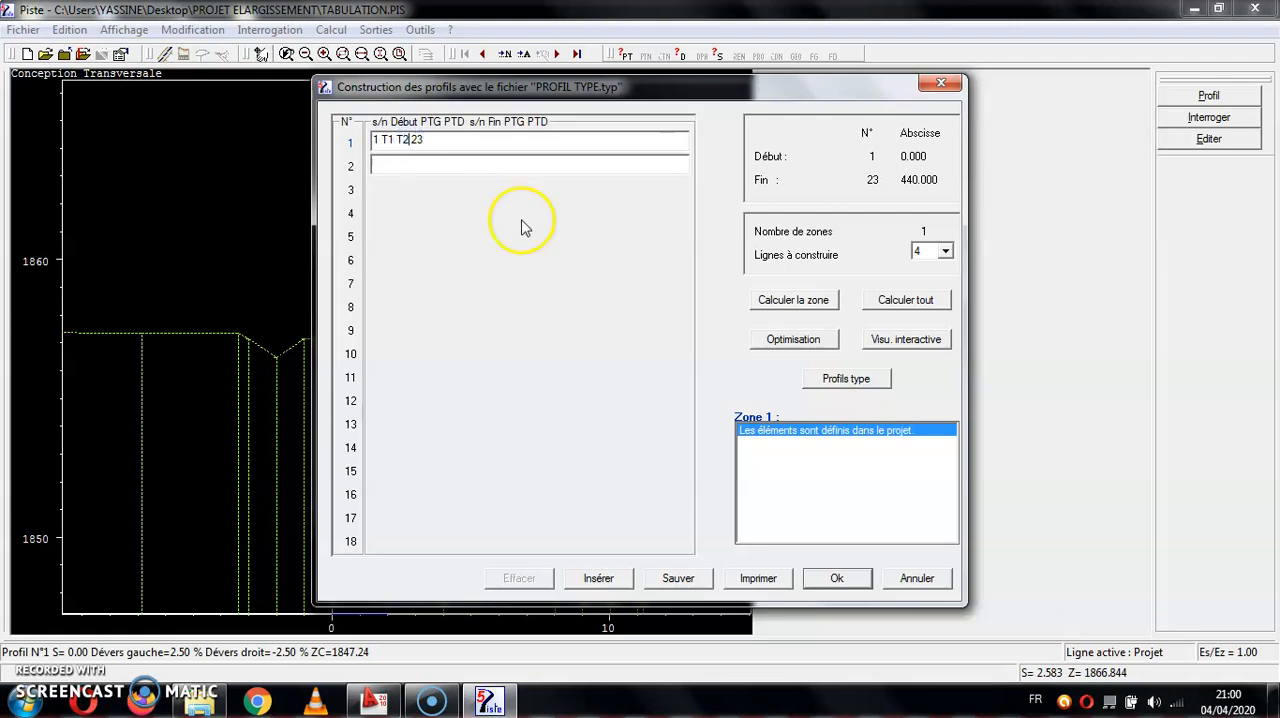
click(910, 312)
drag(642, 98, 640, 395)
click(488, 444)
click(840, 576)
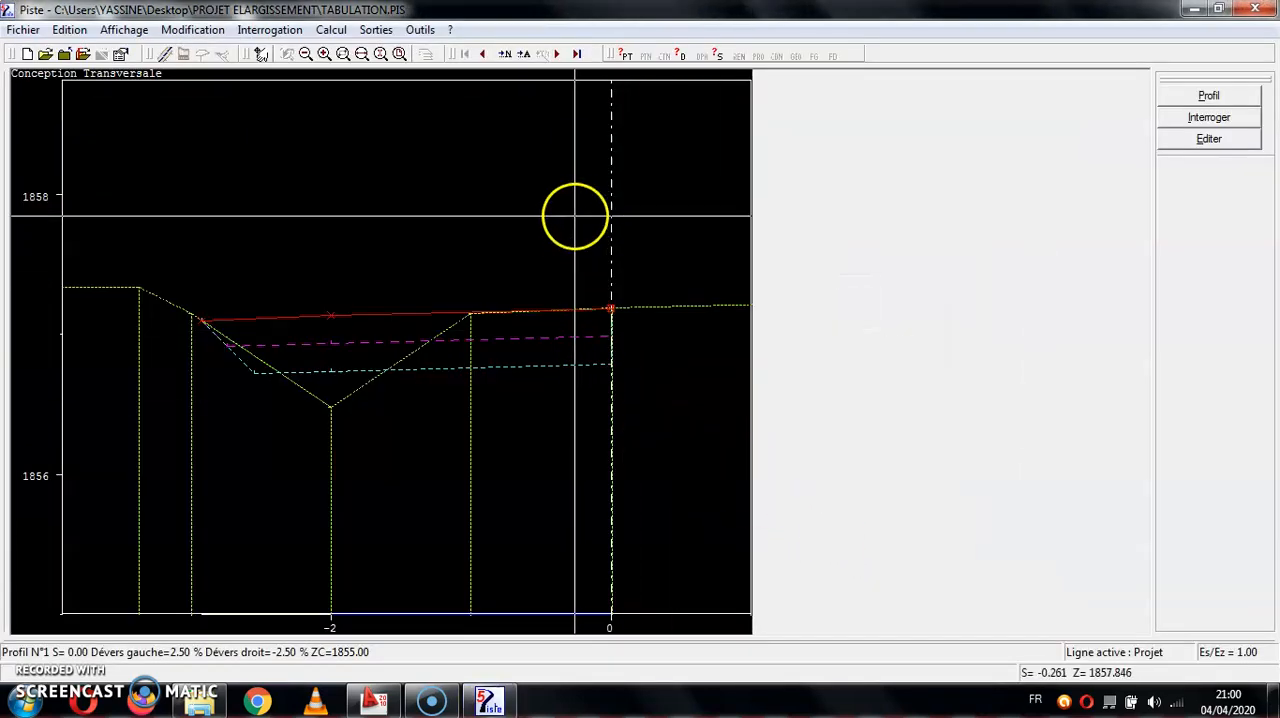
click(578, 54)
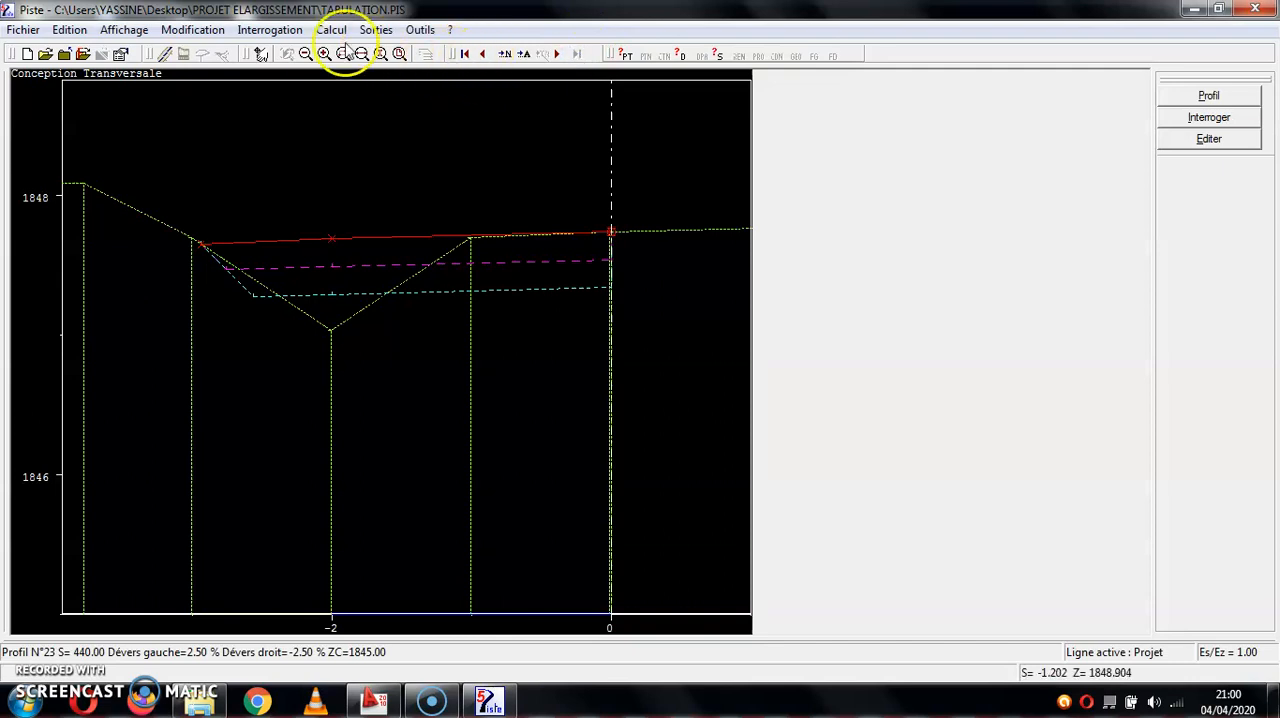
click(287, 54)
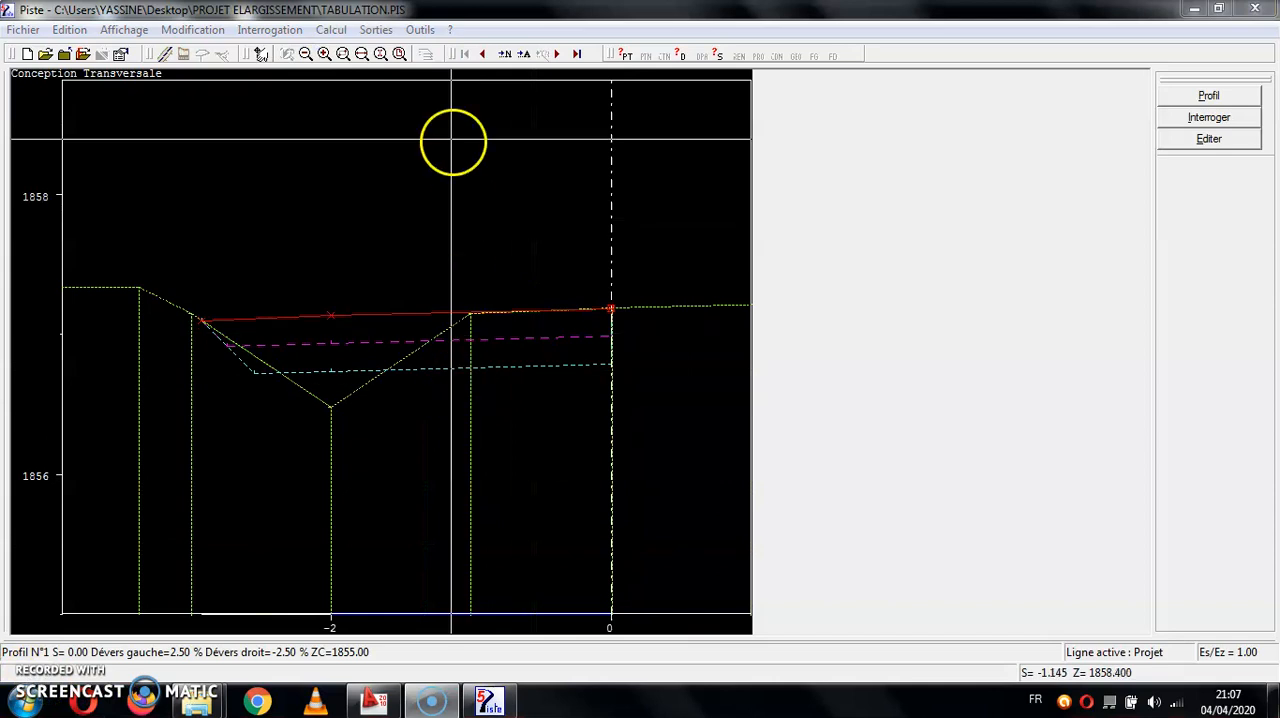
- In typical profile T1, set the fourth cut slope segment to length -1 and slope 150
click(331, 30)
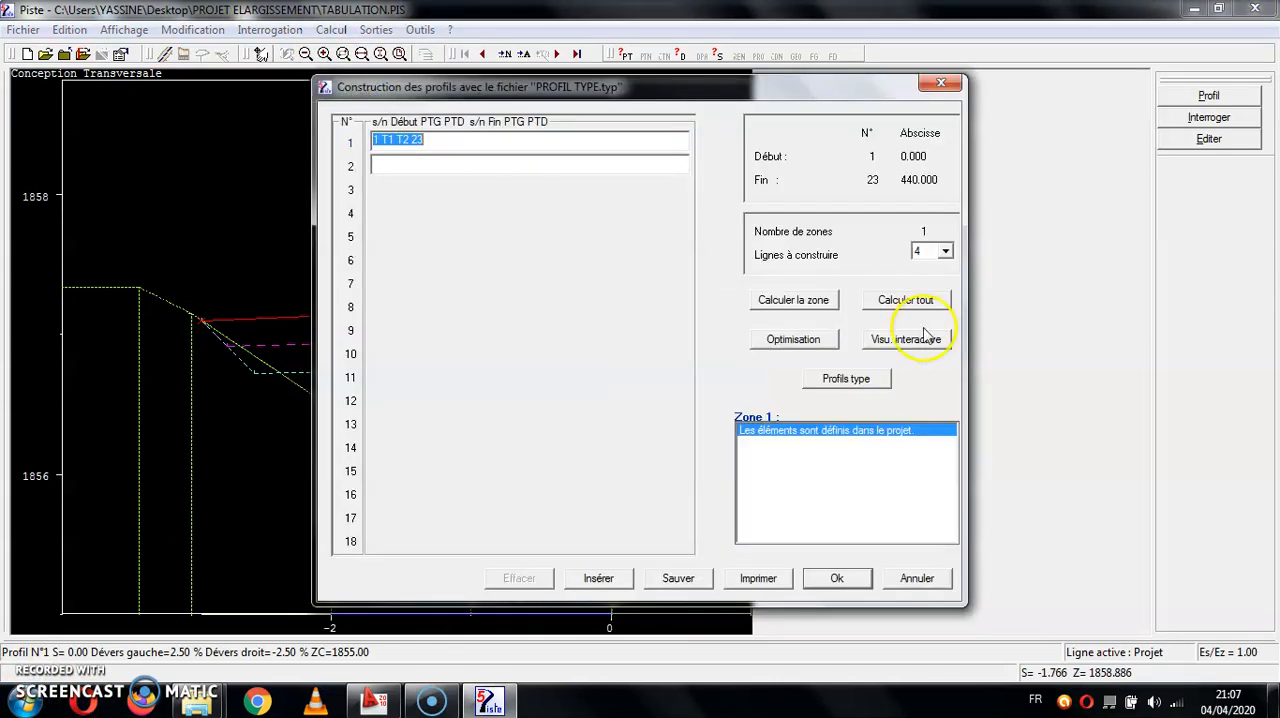
click(846, 378)
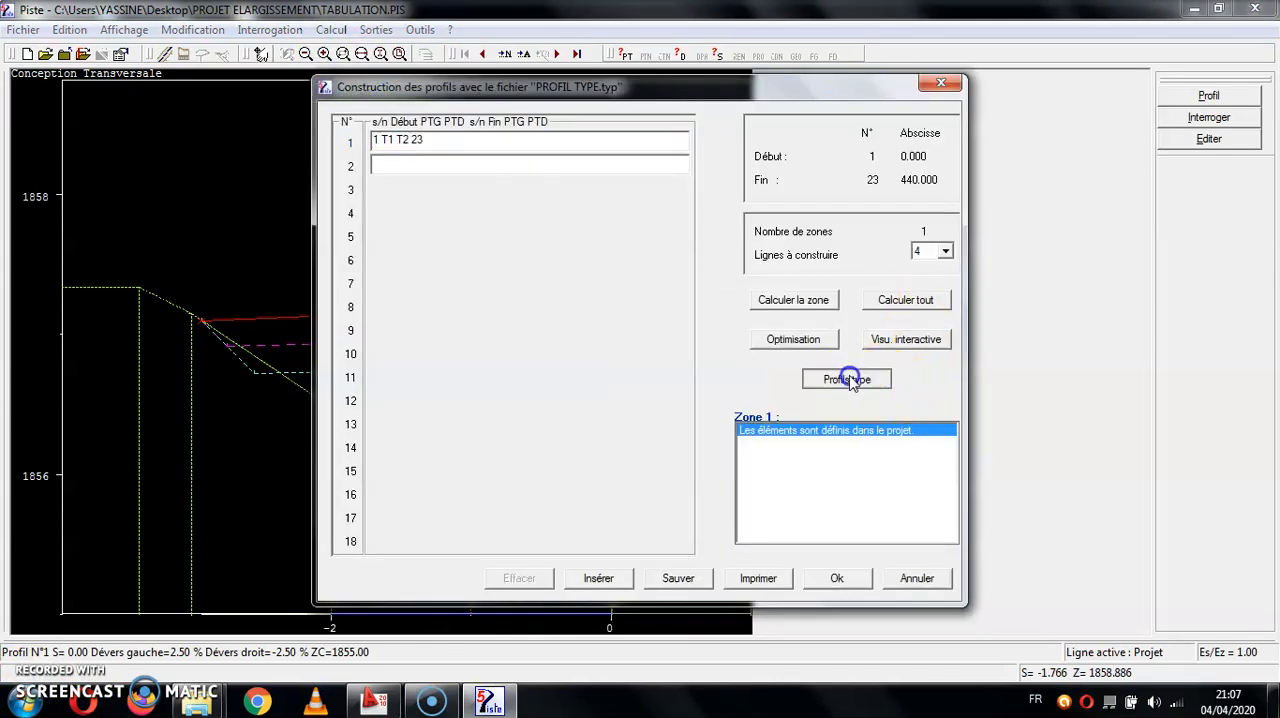
click(528, 260)
double_click(528, 262)
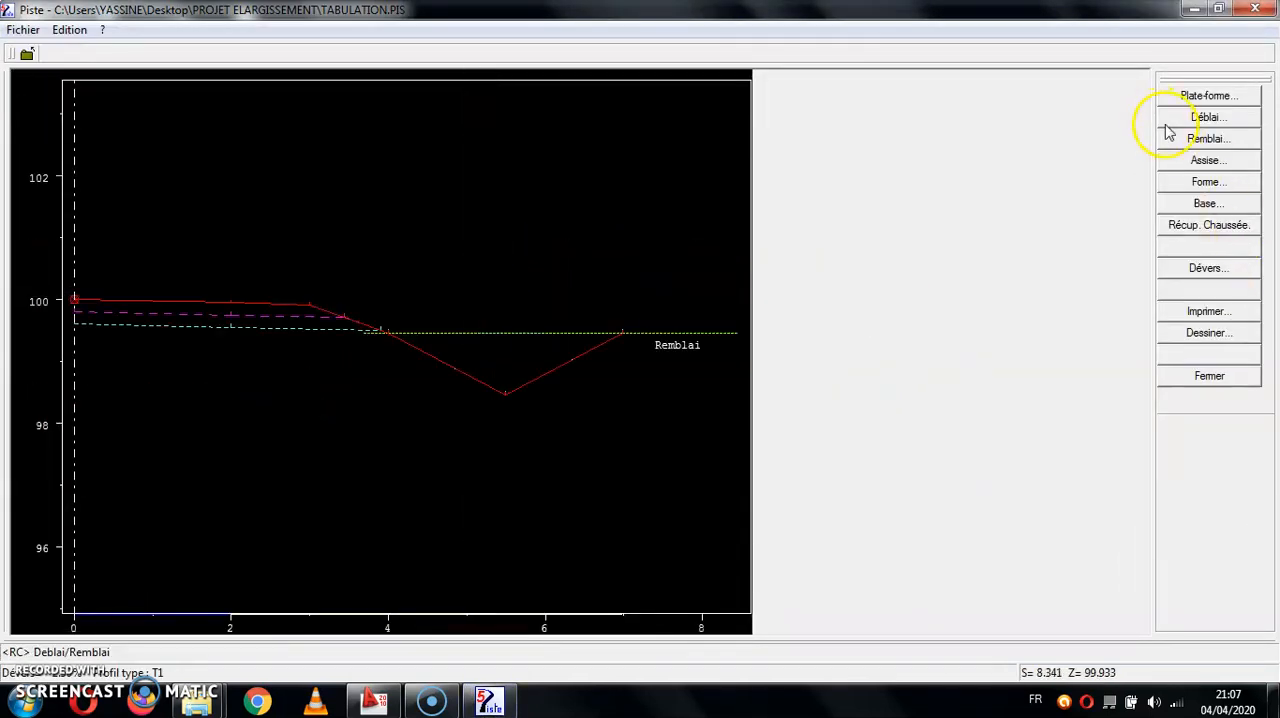
click(1200, 117)
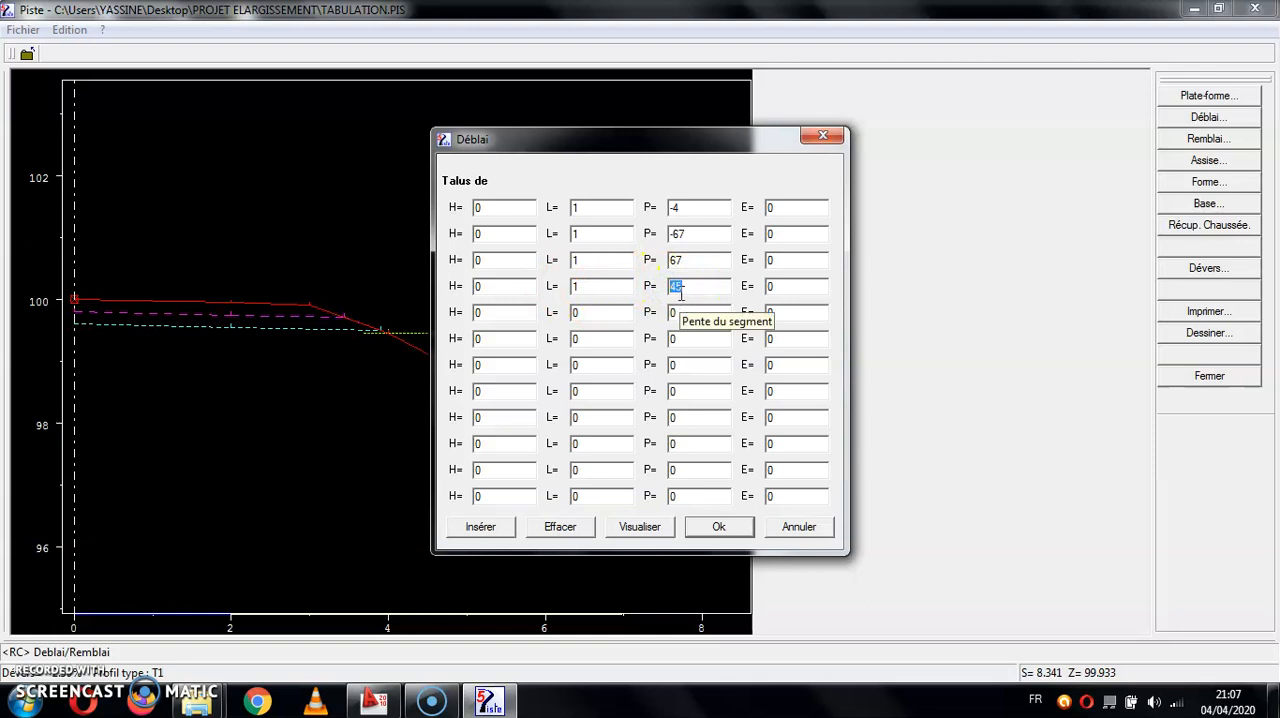
click(598, 282)
click(672, 290)
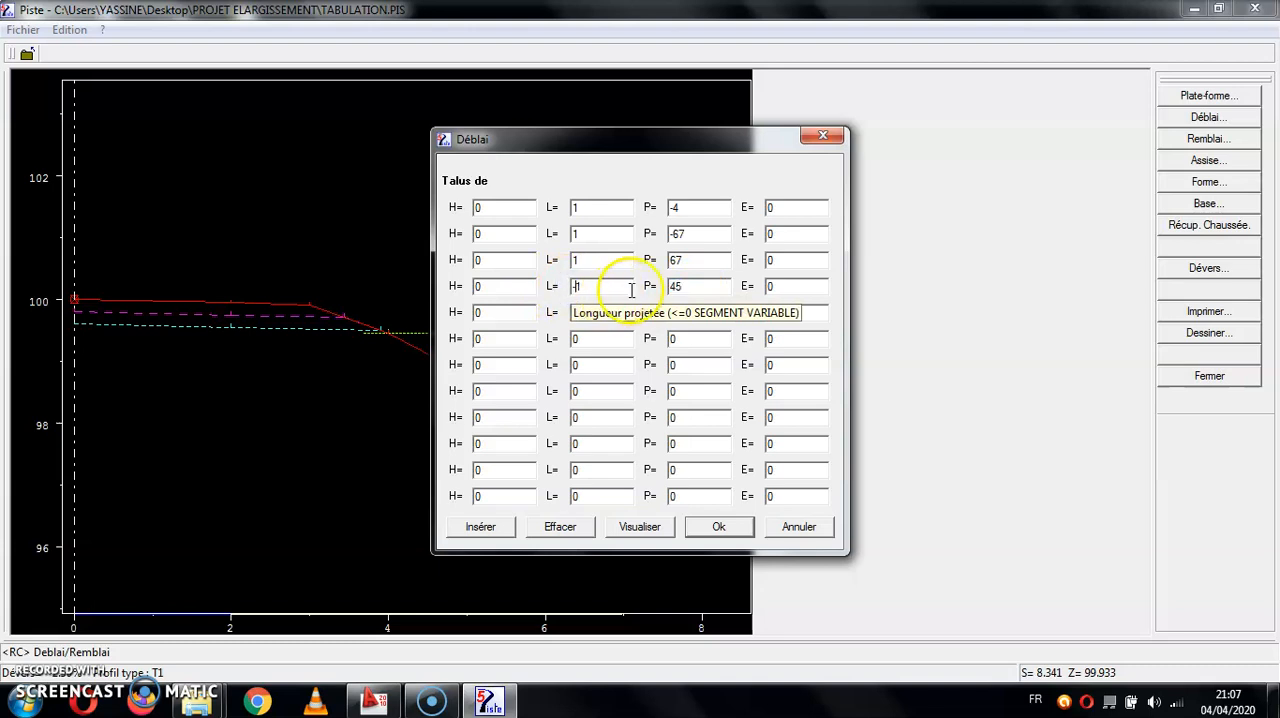
text(-)
click(684, 286)
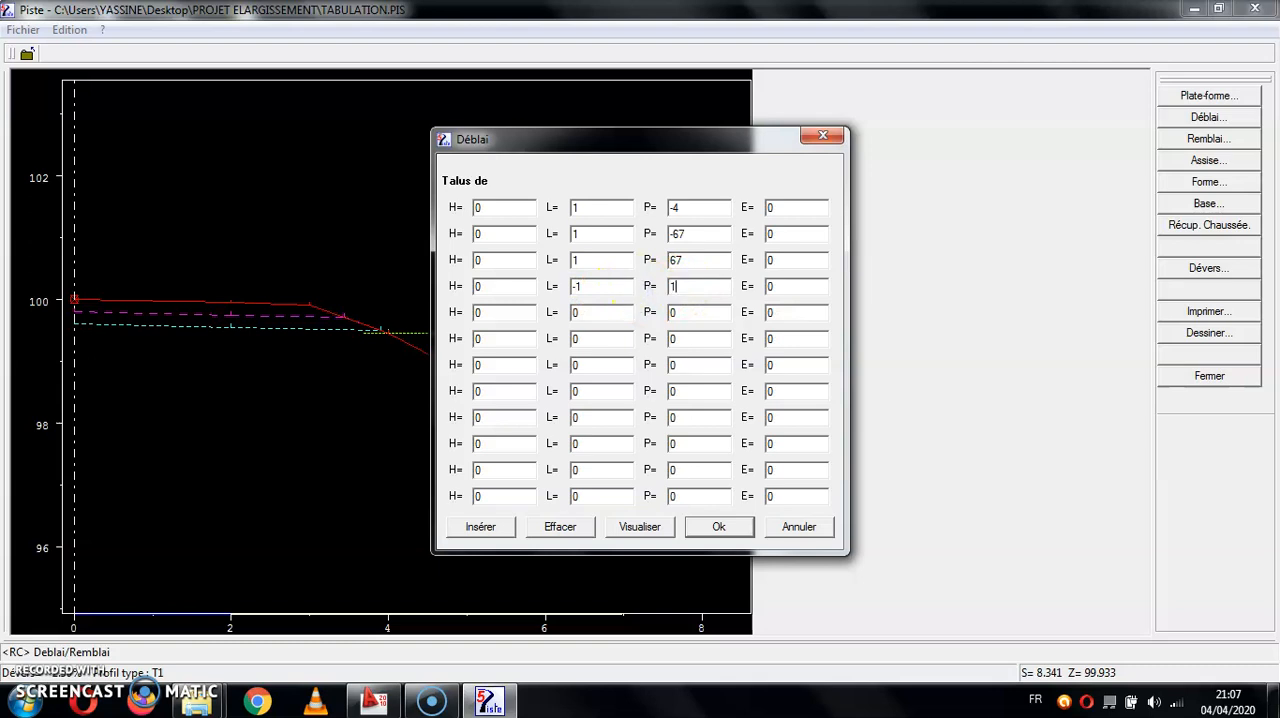
click(660, 527)
click(718, 526)
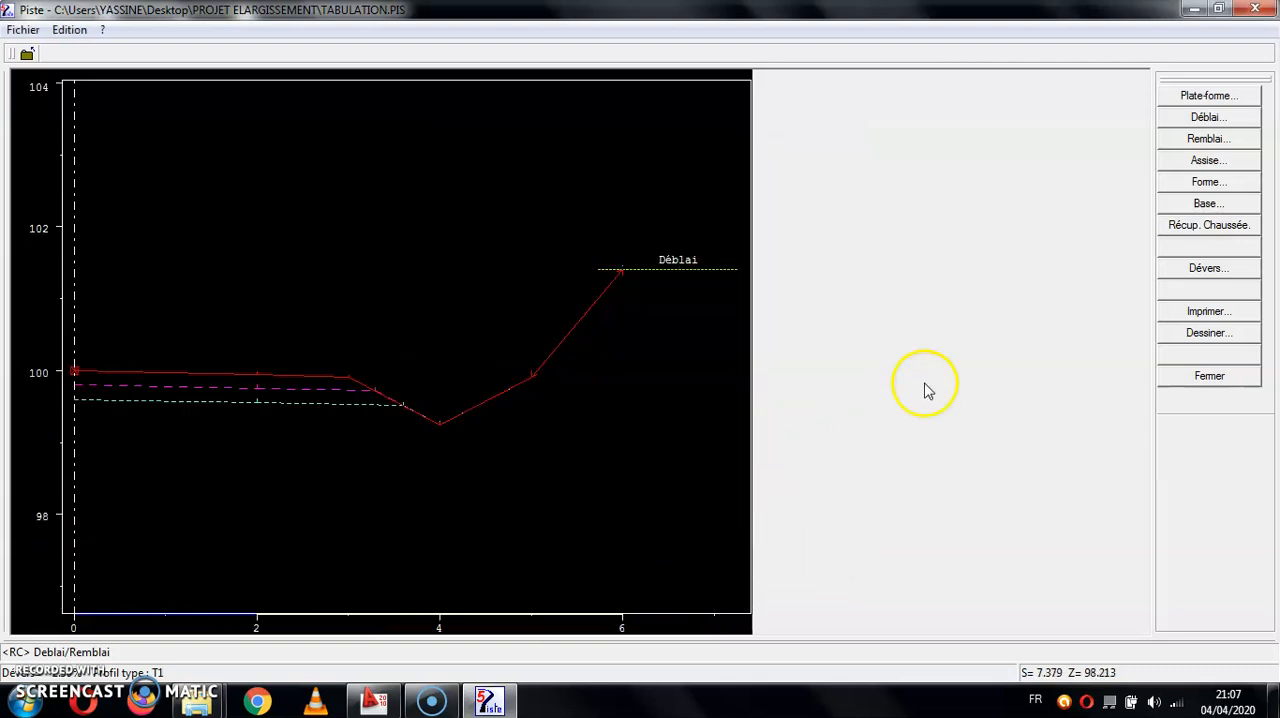
- Save the changes to typical profile T1 and close the profile construction
click(1168, 376)
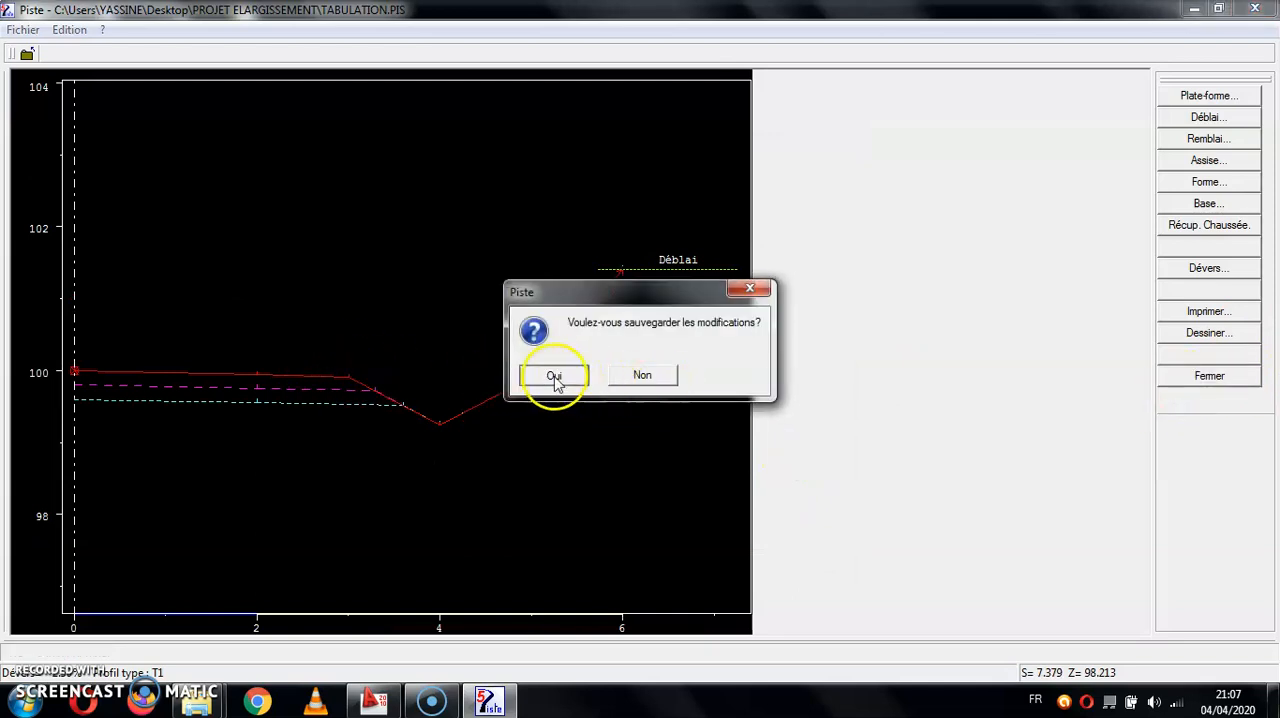
click(553, 378)
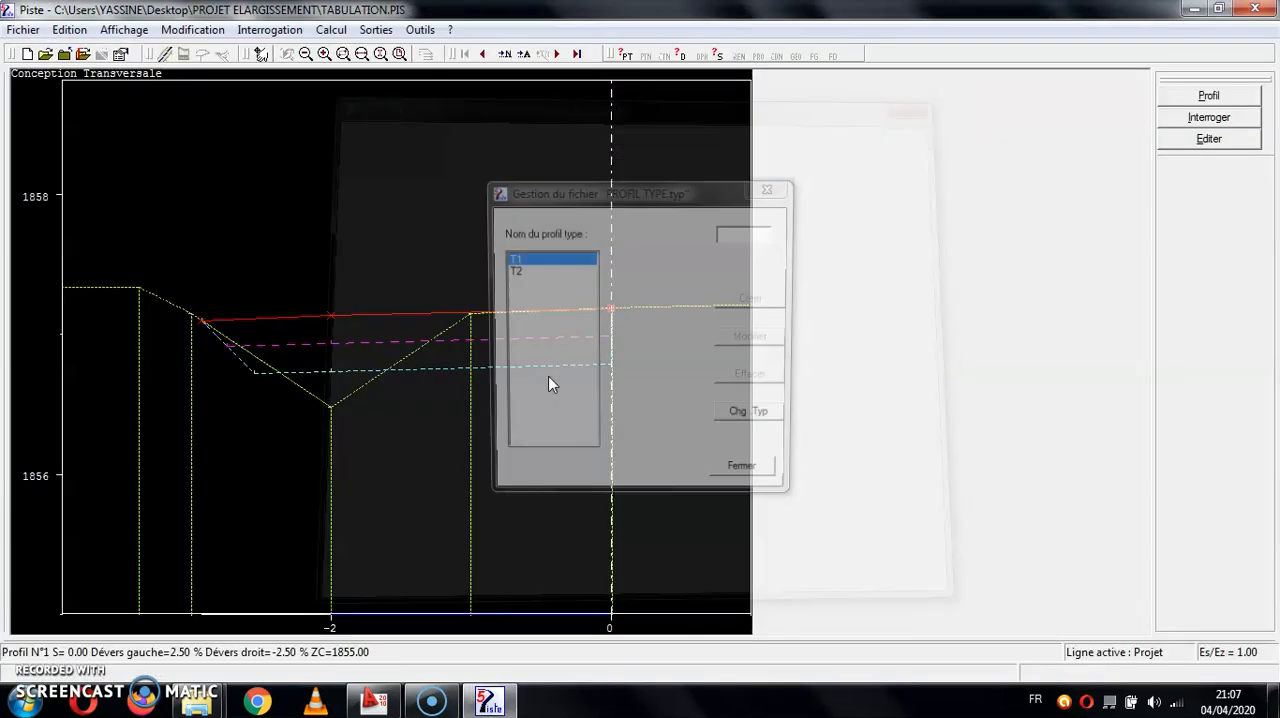
click(737, 462)
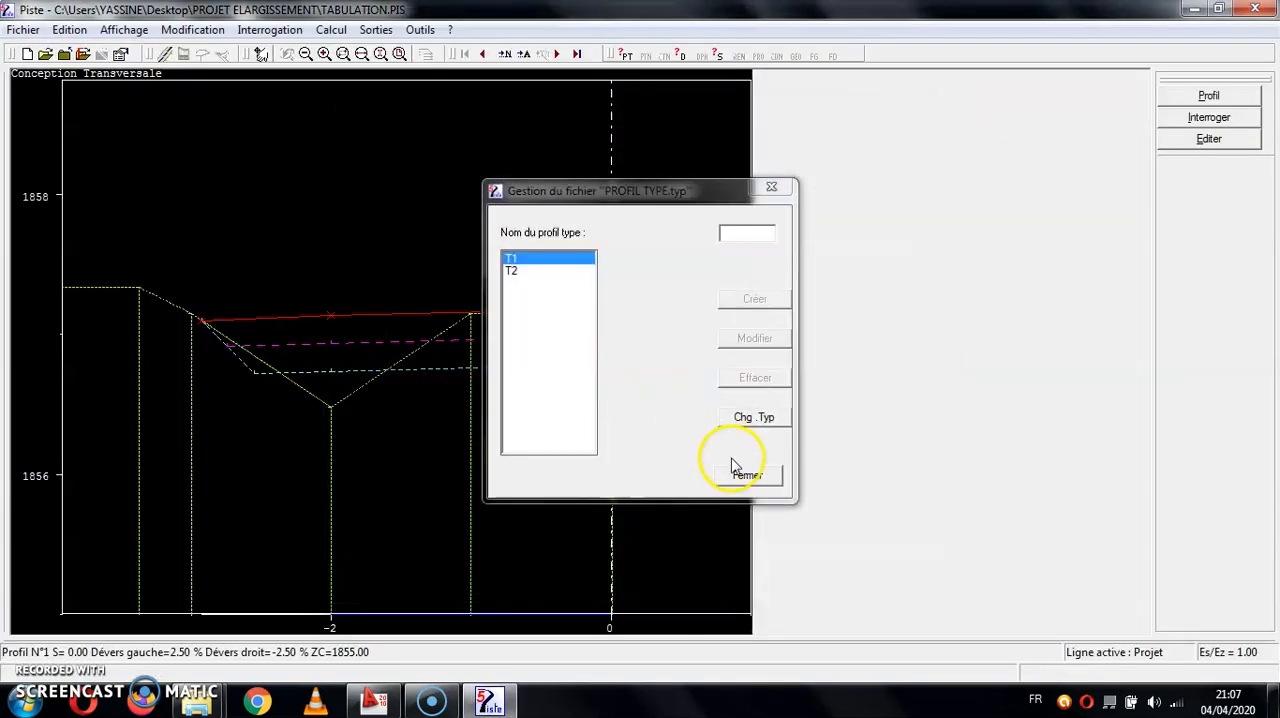
click(849, 580)
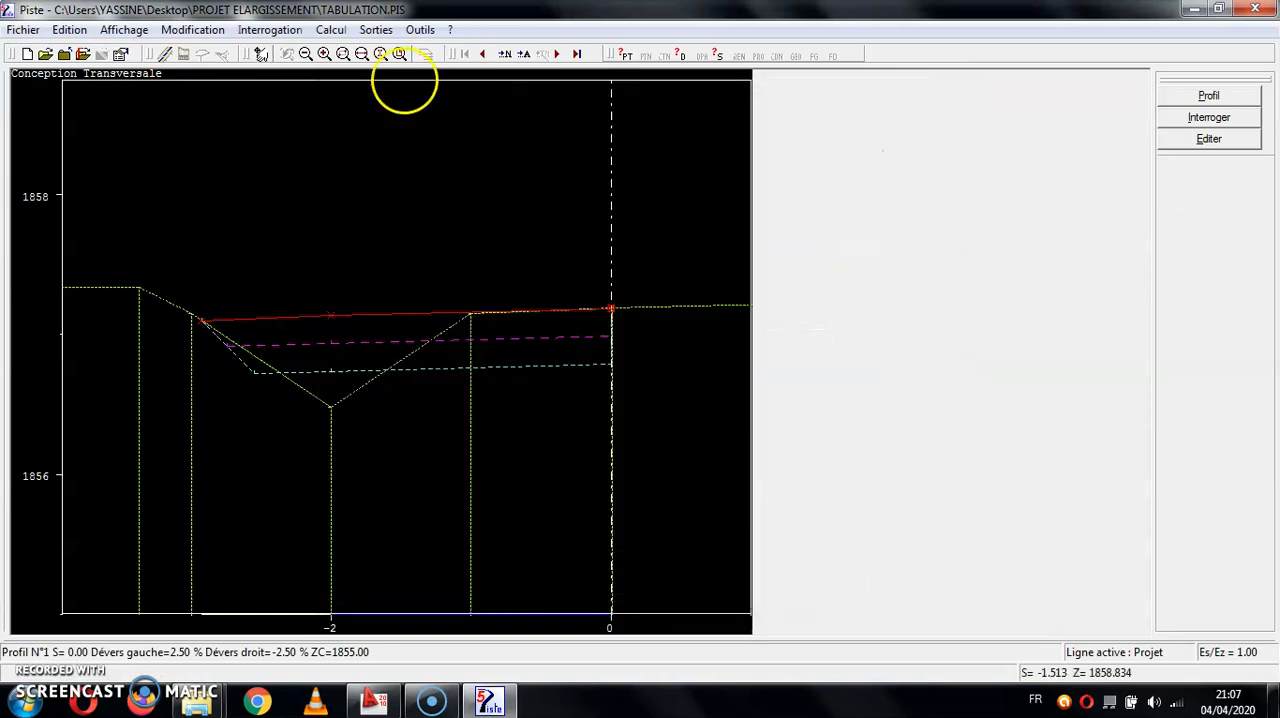
- Recalculate all the project cross profiles with the modified T1 and confirm the construction
click(331, 29)
click(381, 100)
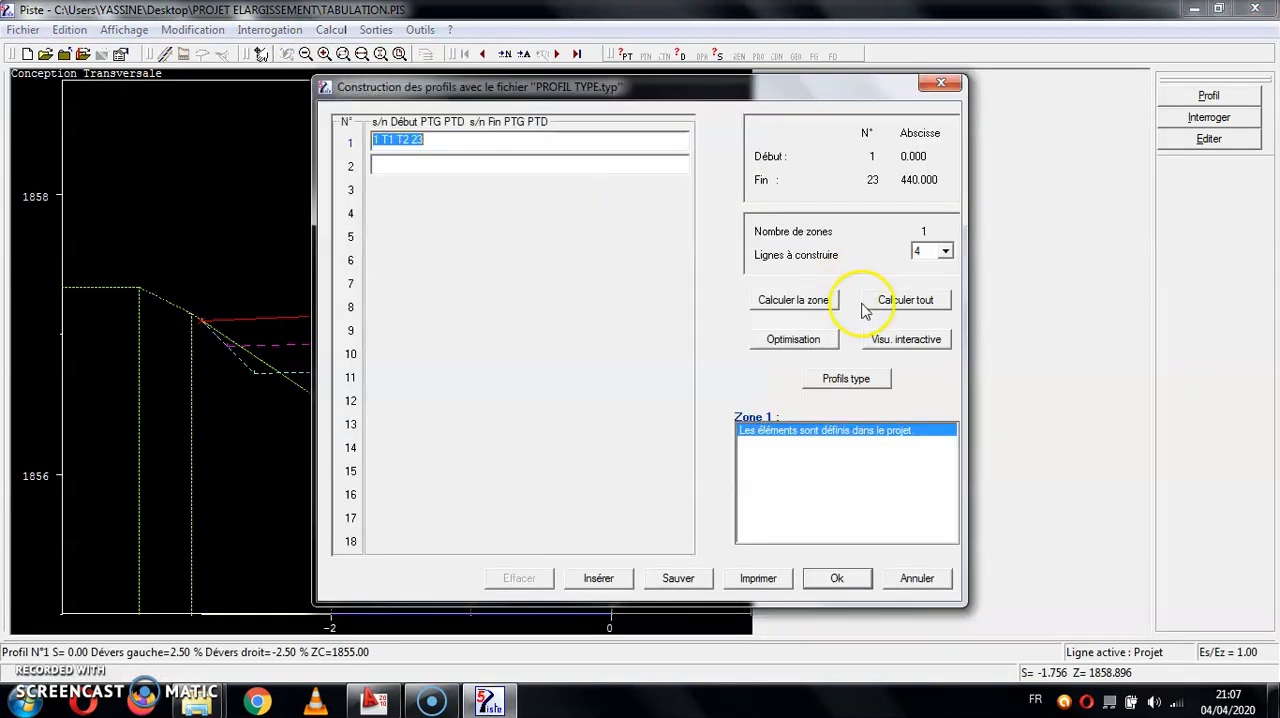
click(905, 300)
click(498, 444)
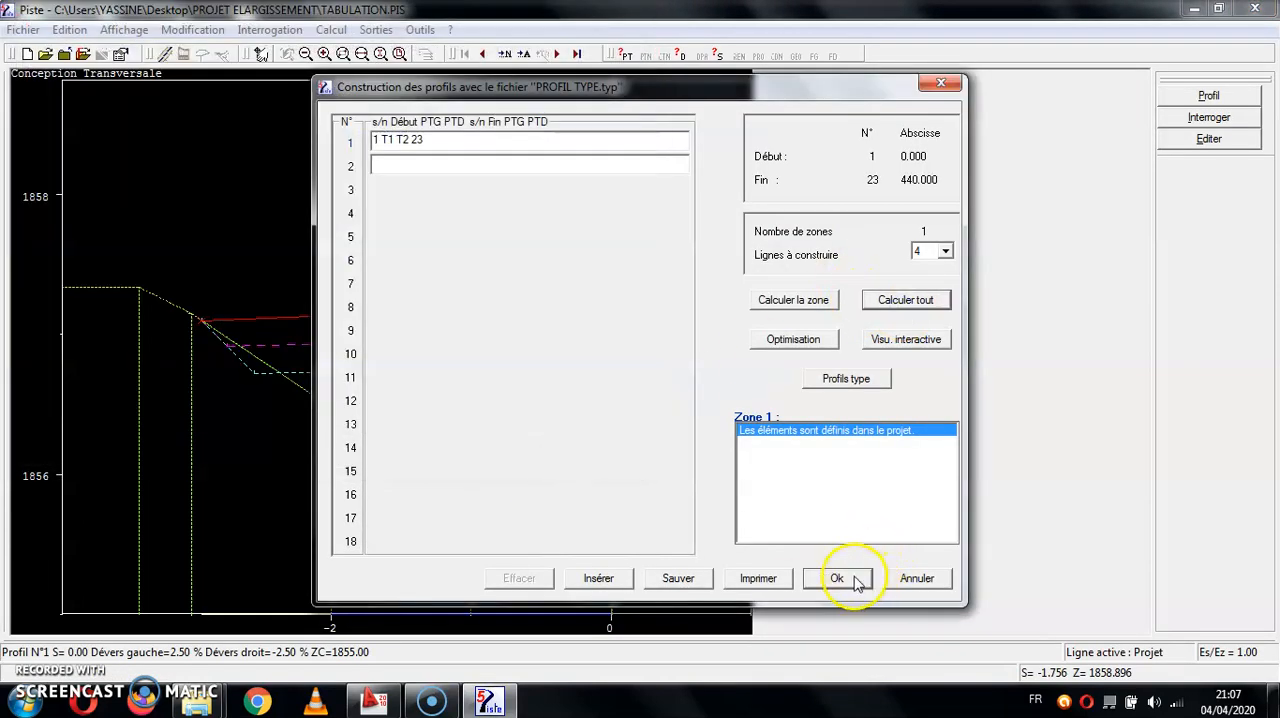
click(837, 578)
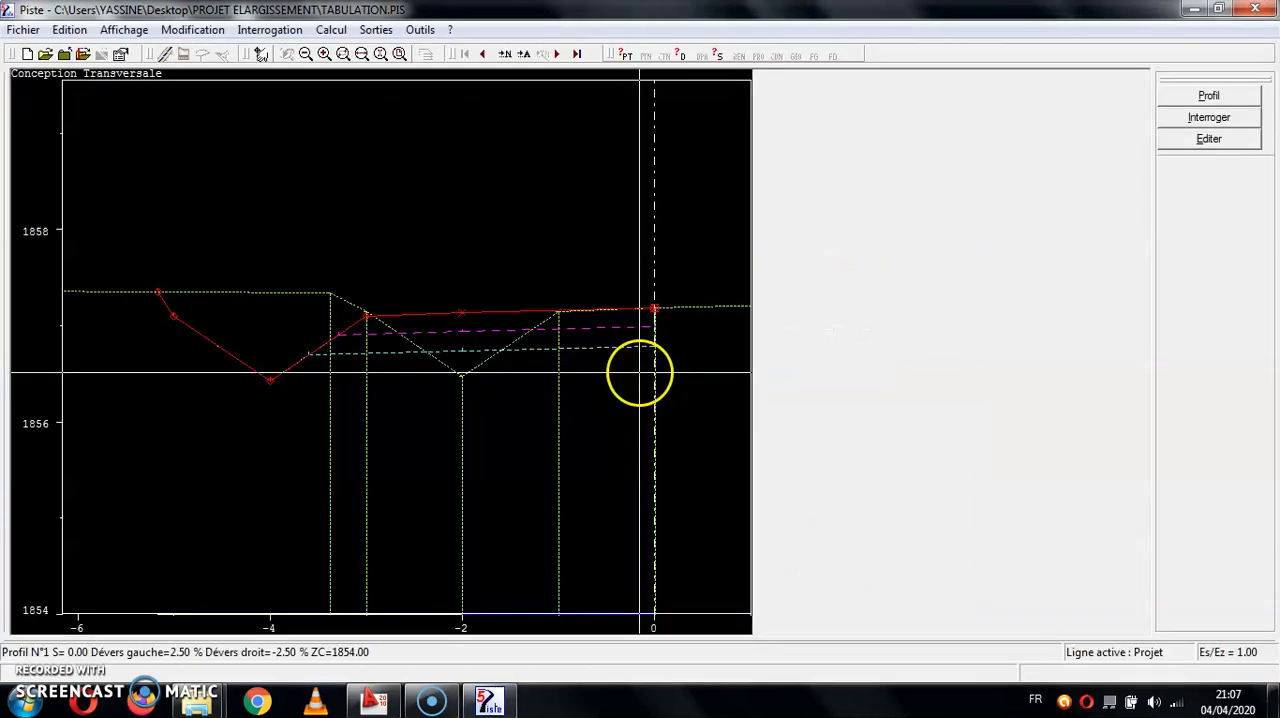
- Examine the new ditch and cut slope against the terrain on cross profiles 1 to 7
click(305, 55)
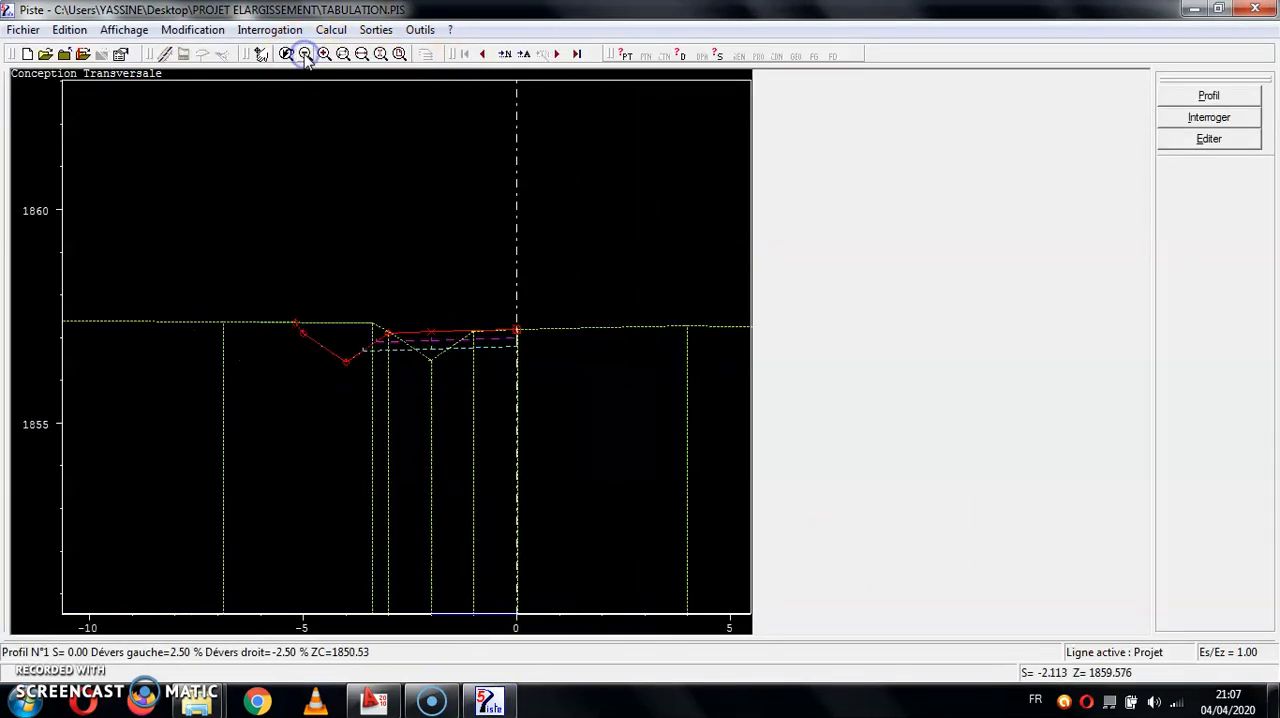
click(305, 55)
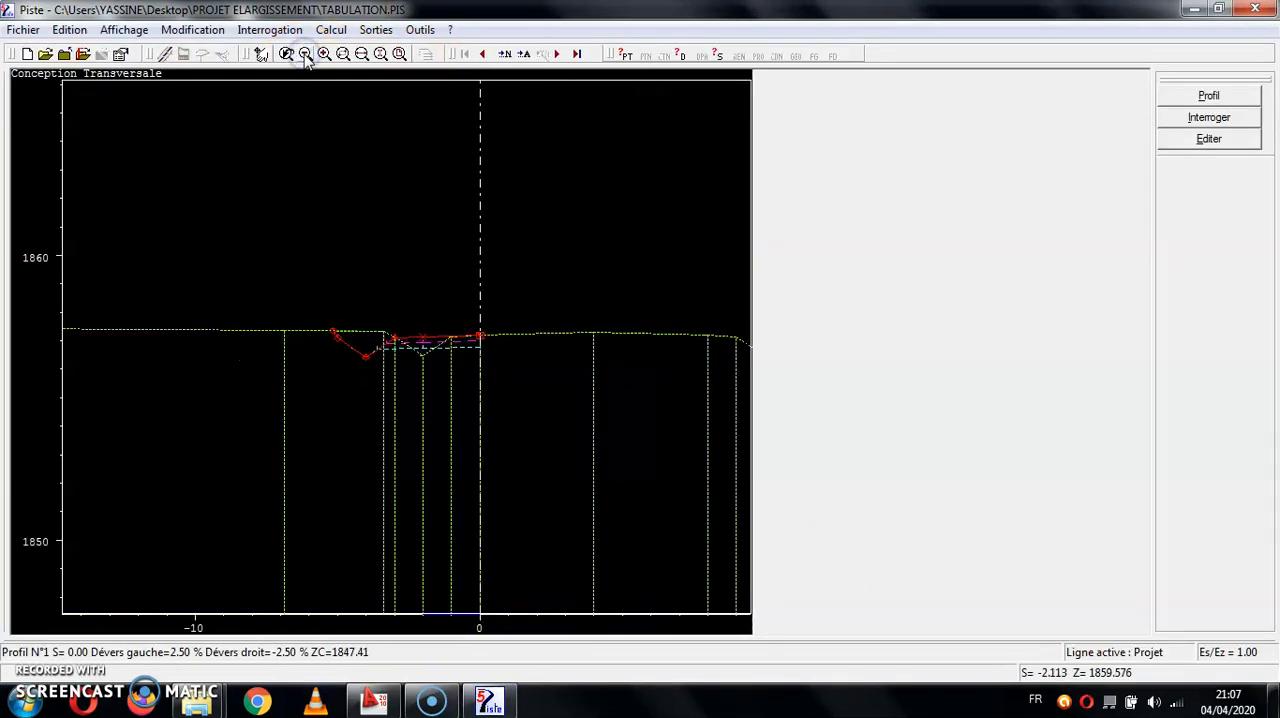
click(555, 56)
click(555, 56)
click(556, 56)
click(556, 56)
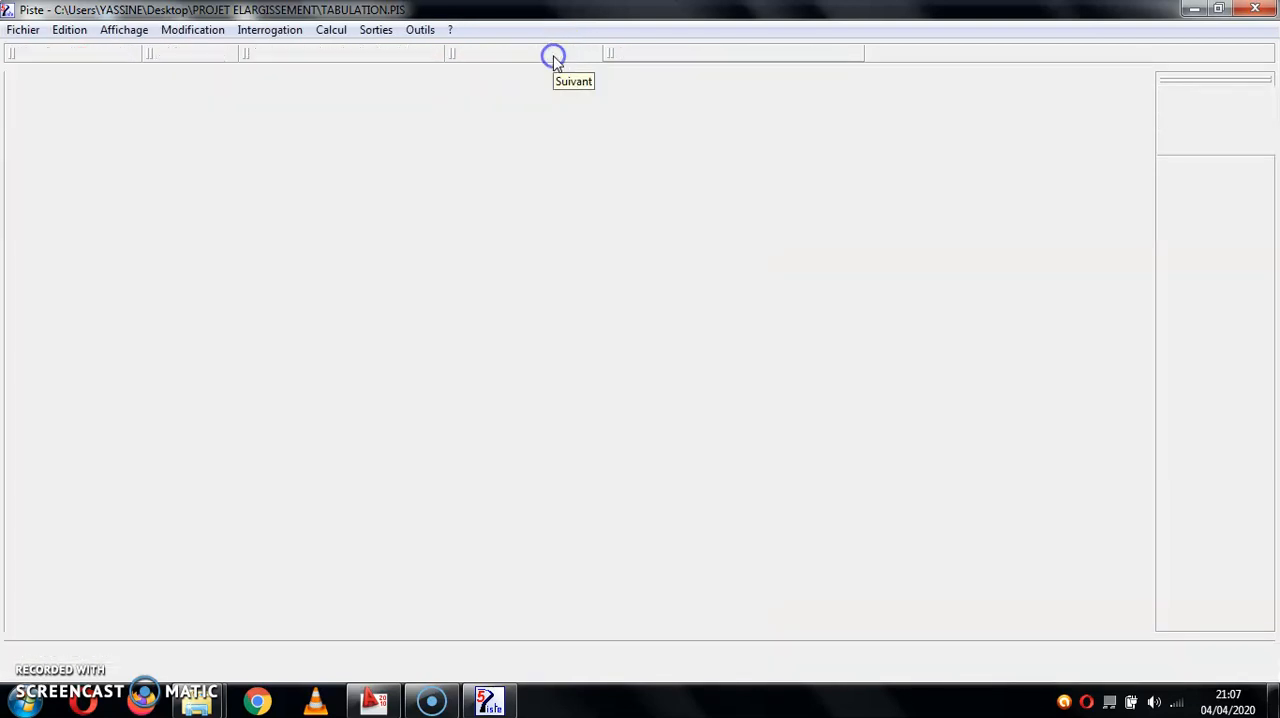
click(556, 56)
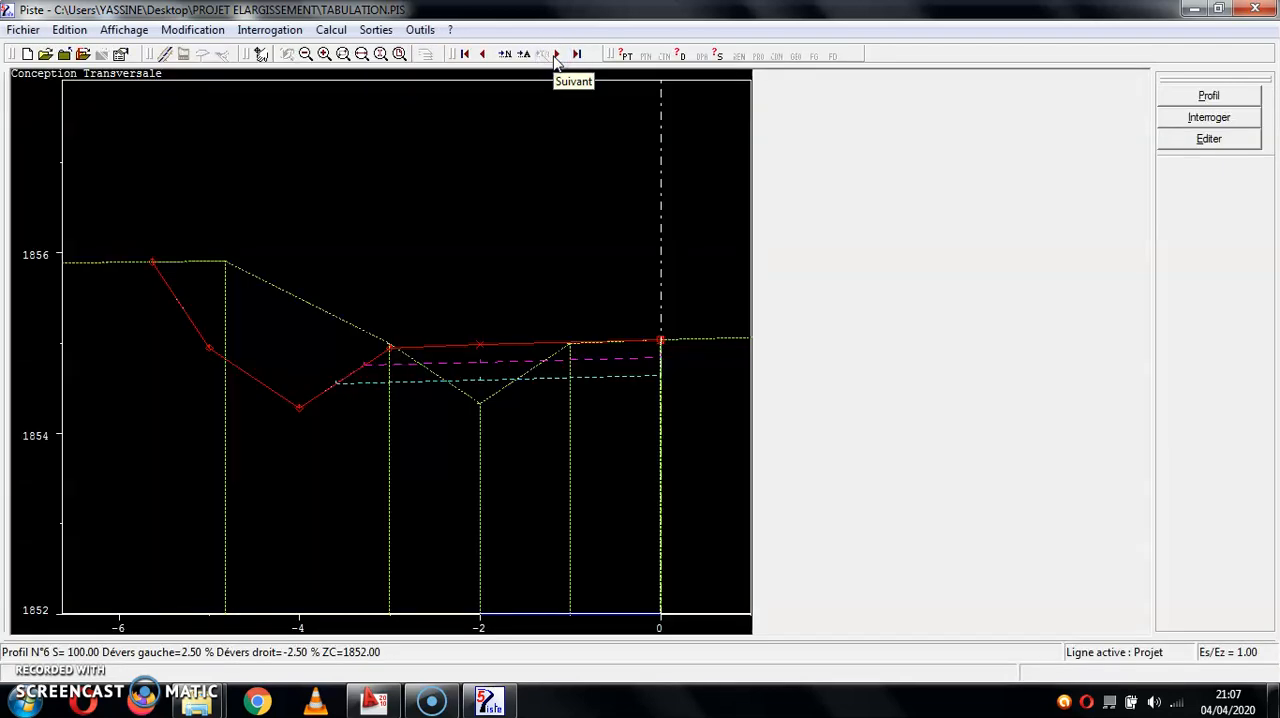
click(556, 56)
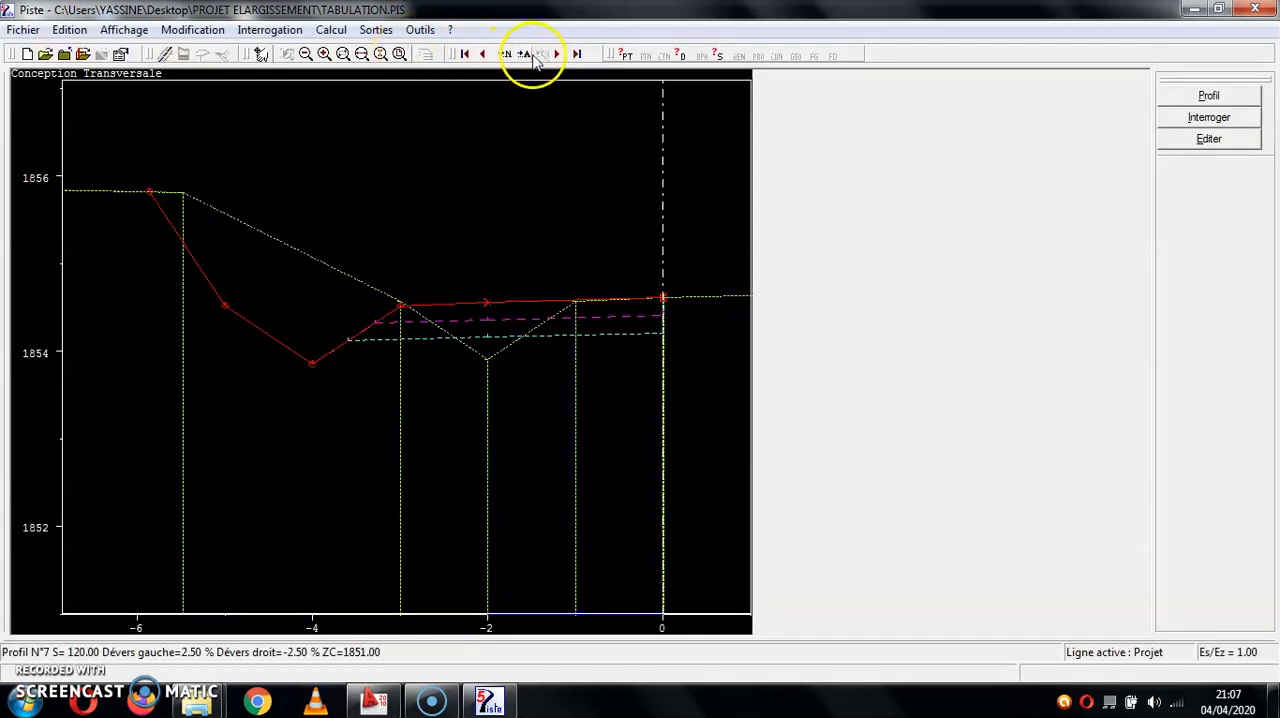
- Calculate the road perspectives from abscissa 0 to 440.00 at an interval of 20 in the right-hand traffic direction
click(23, 29)
mouse_move(331, 30)
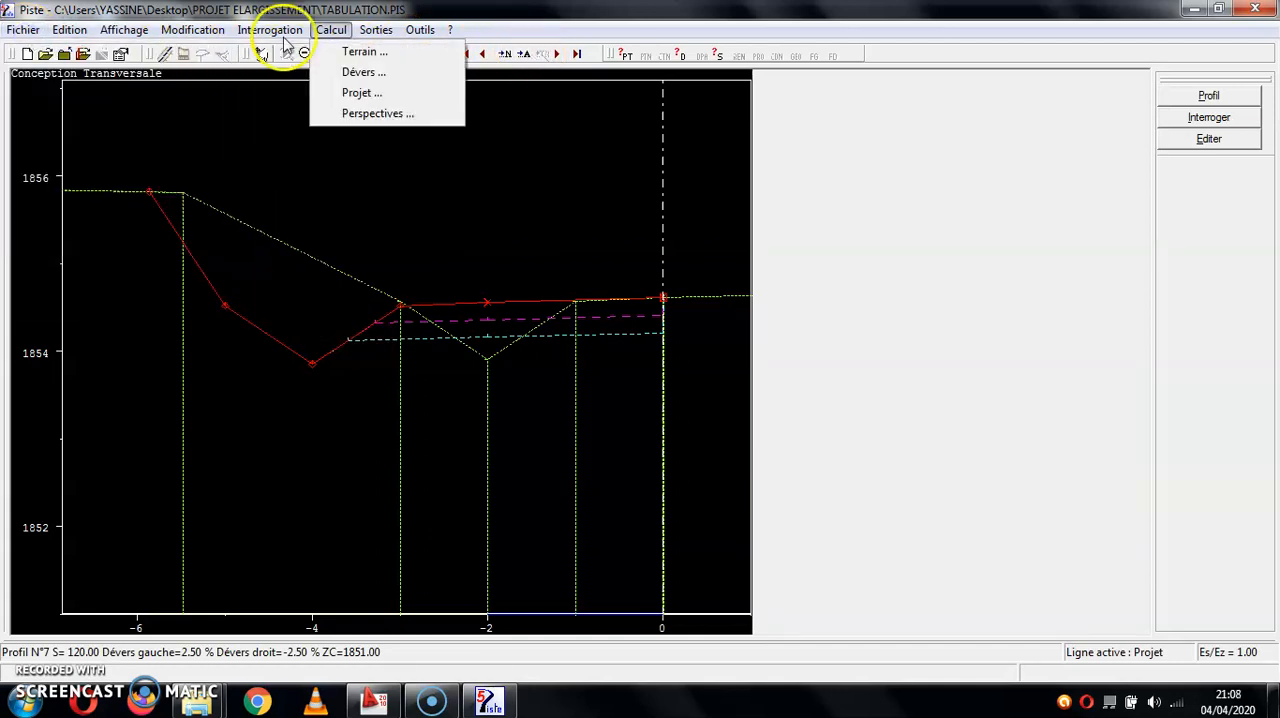
click(377, 113)
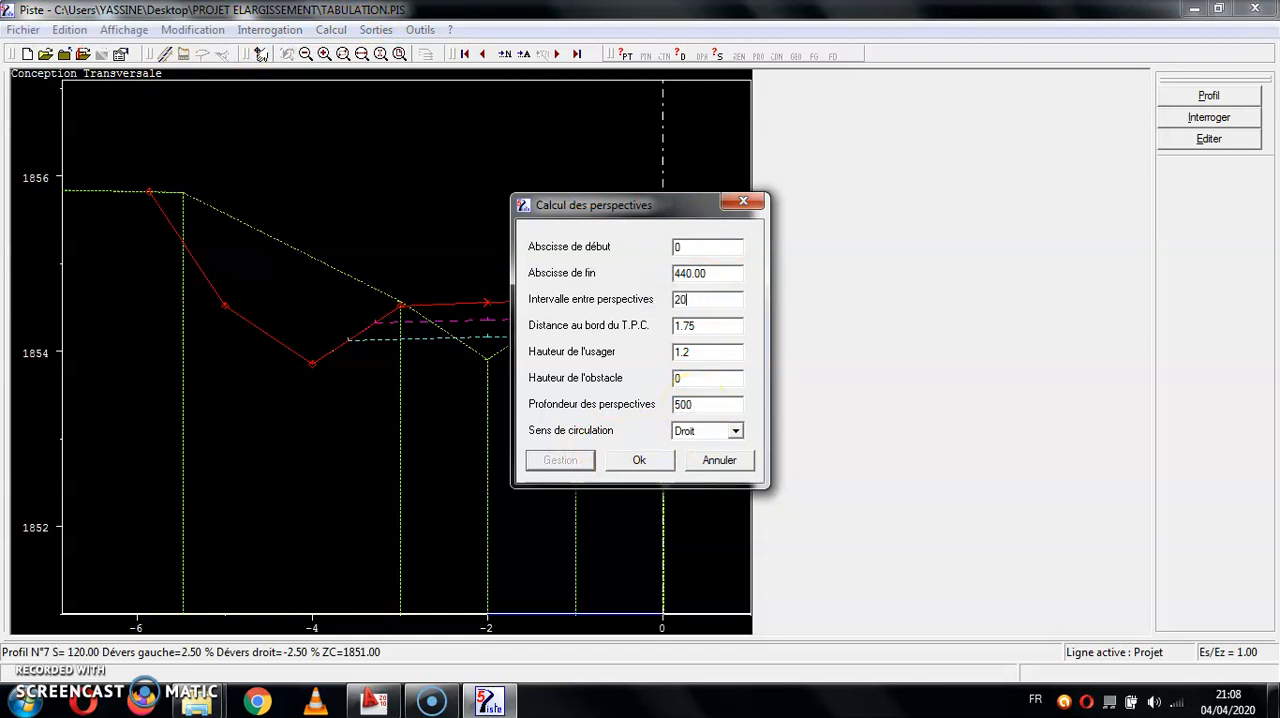
click(640, 459)
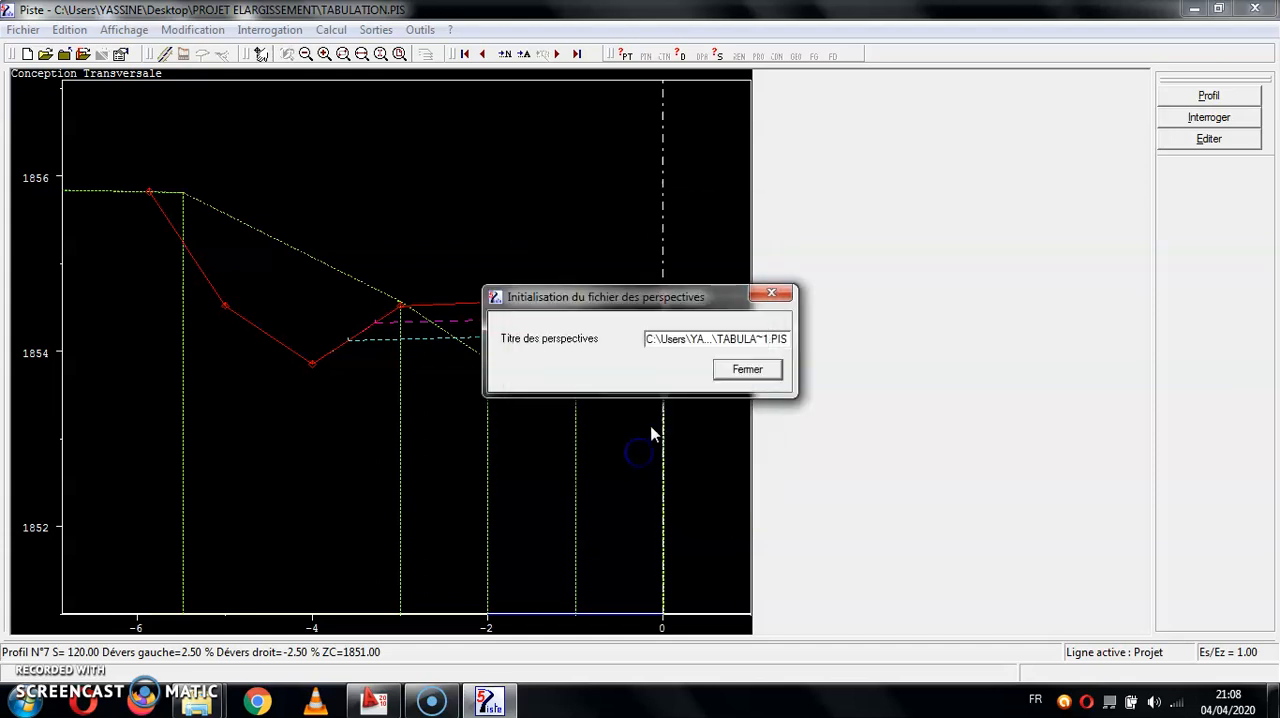
click(747, 370)
click(483, 443)
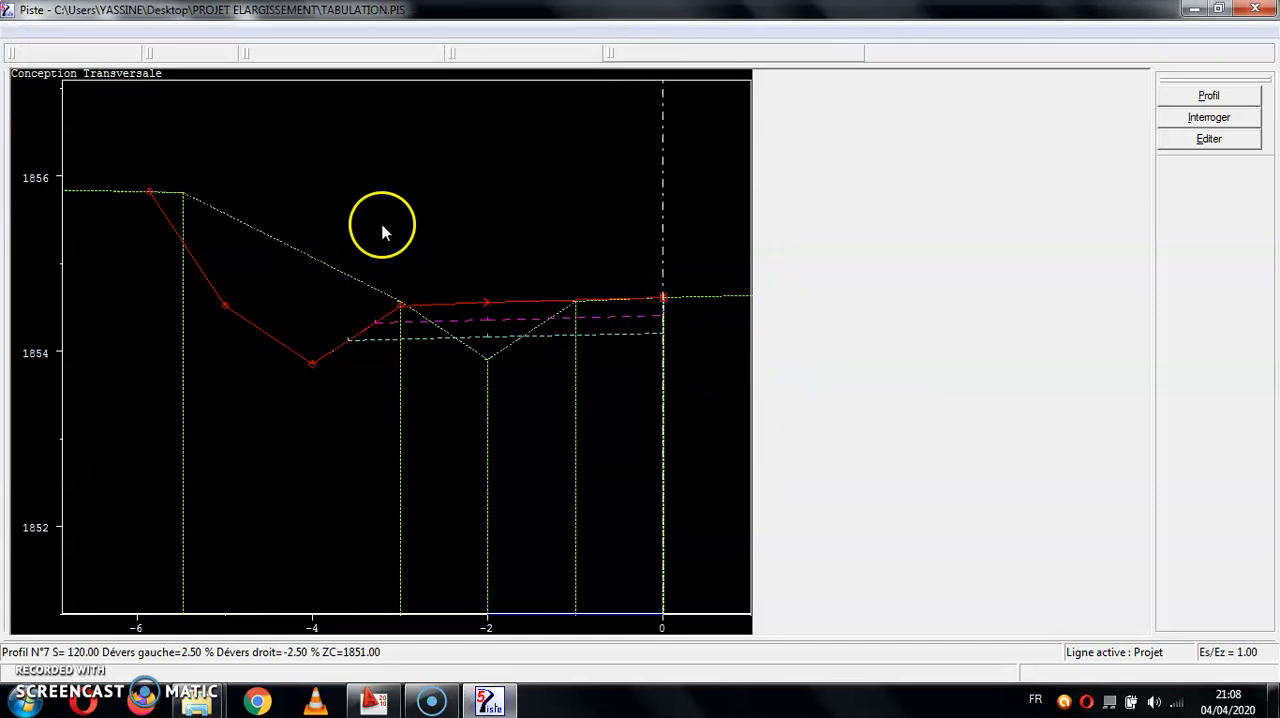
click(22, 29)
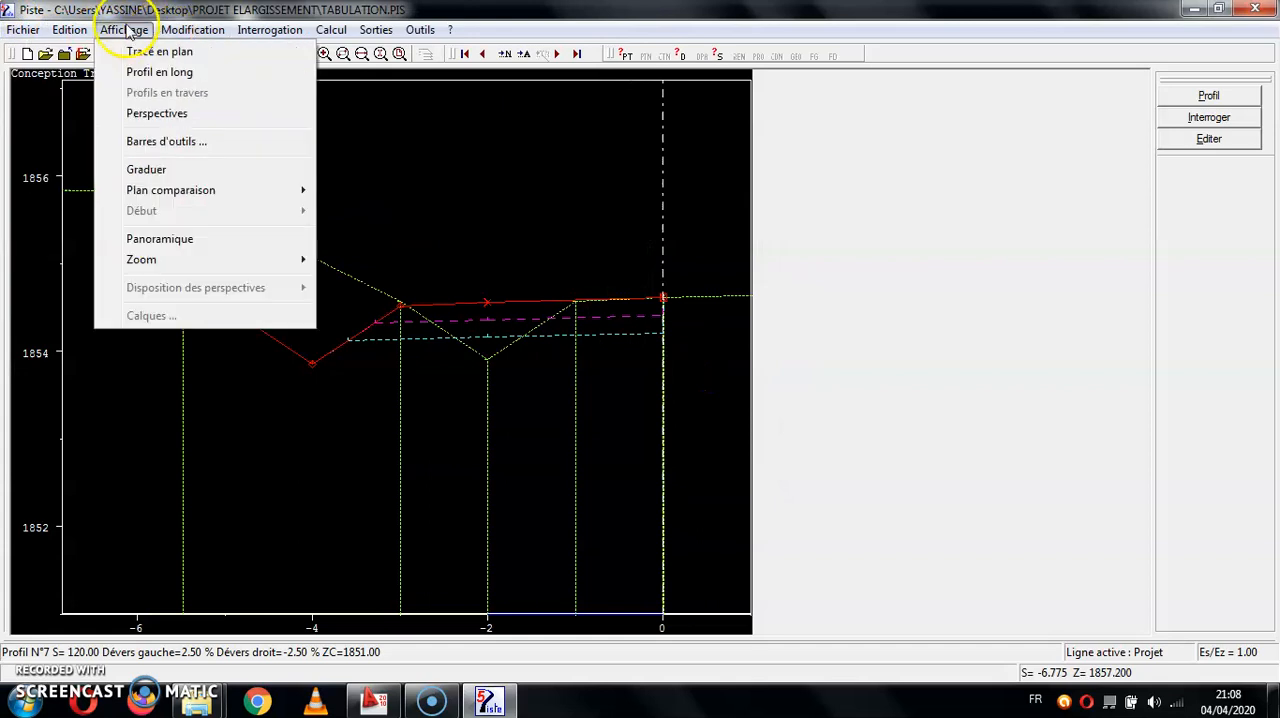
- Display the road perspectives and advance from profile 7 to profile 15 to examine the road view
click(150, 113)
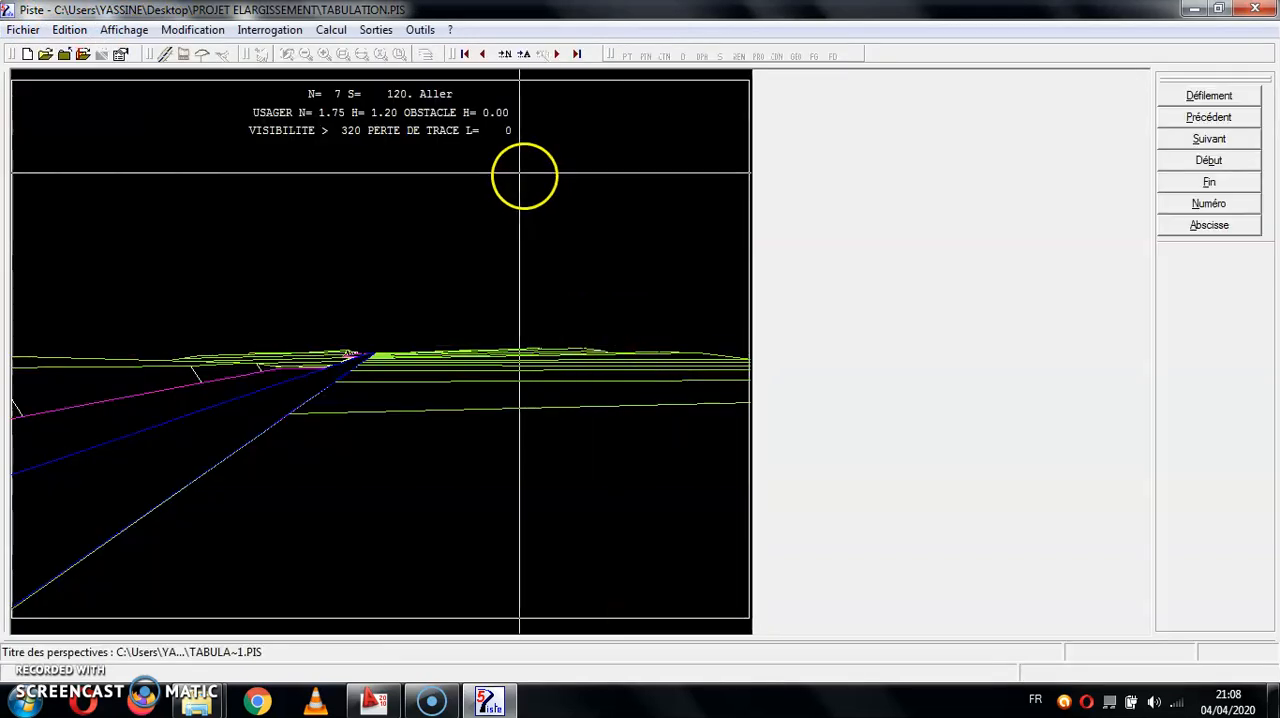
click(560, 55)
click(560, 55)
click(560, 55)
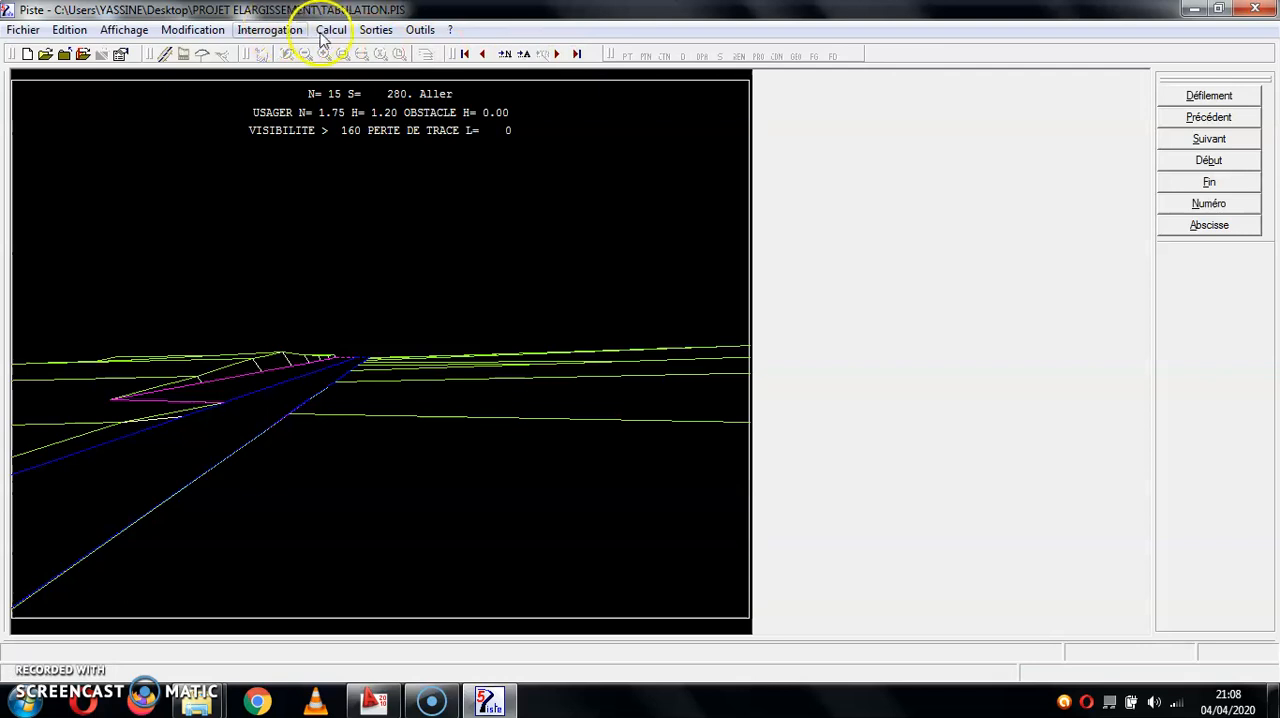
- Display the longitudinal profile and open cross profile 12 from it
click(124, 29)
click(151, 76)
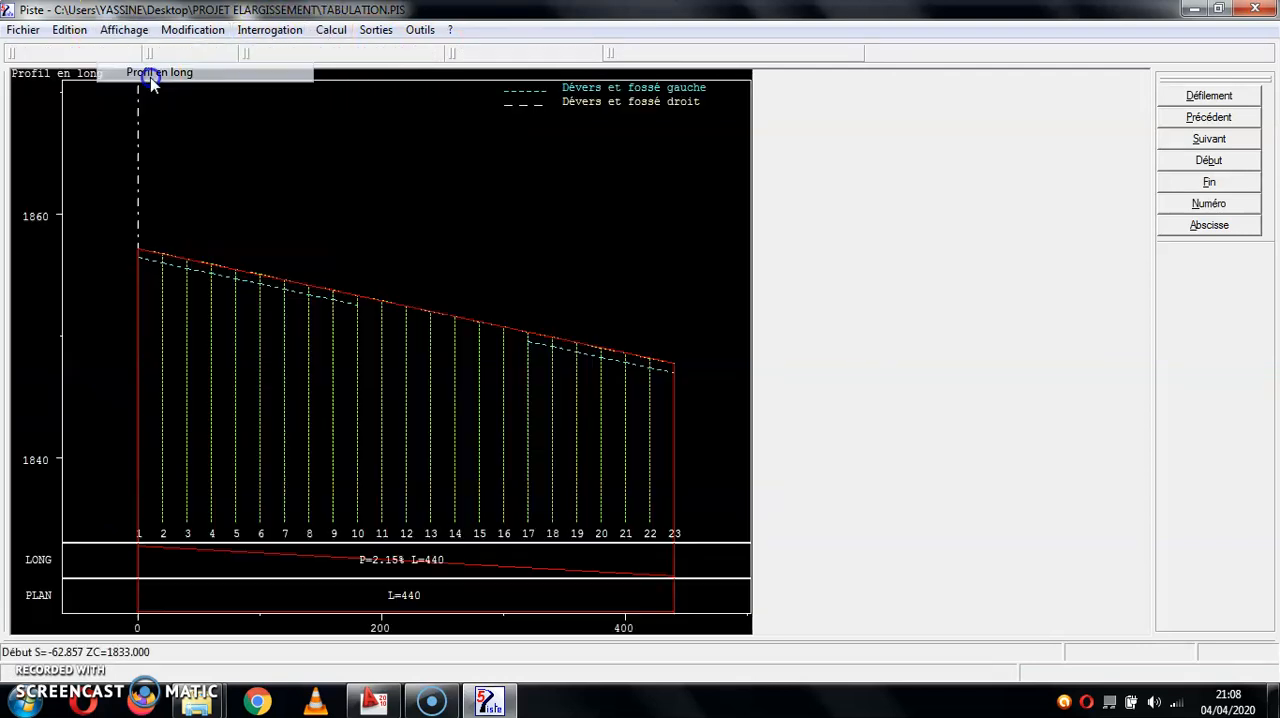
click(124, 29)
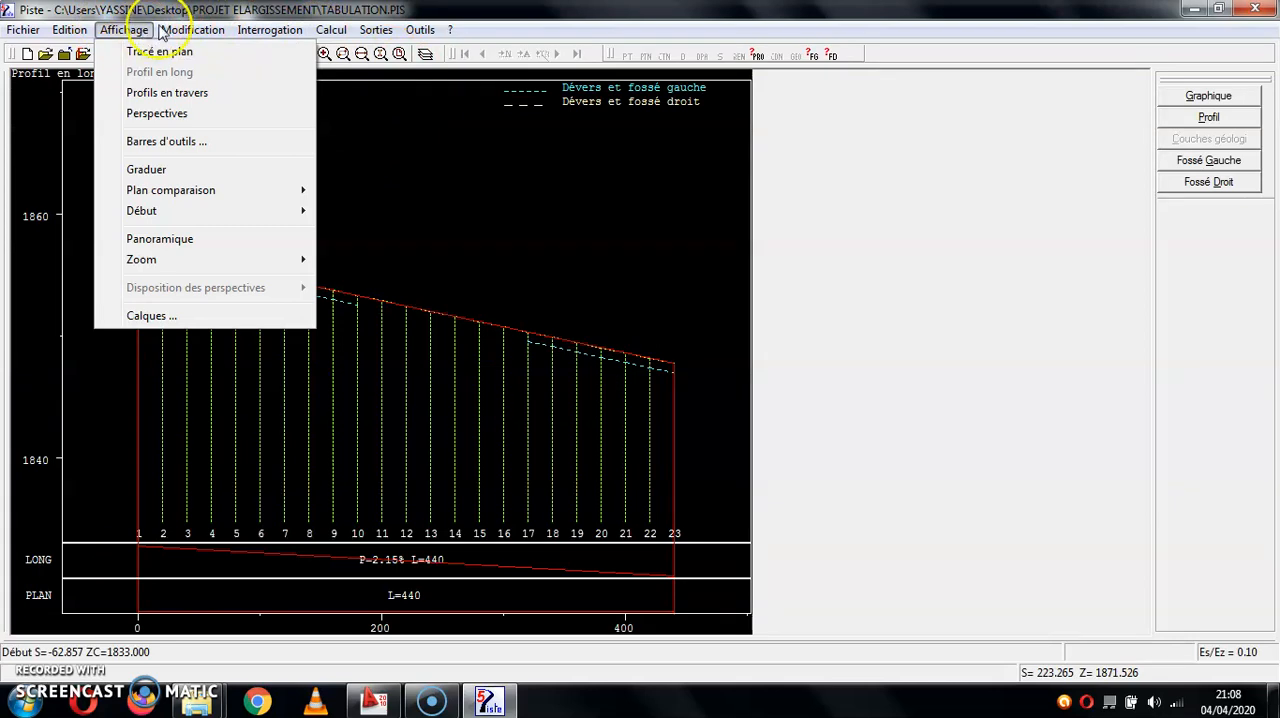
click(167, 92)
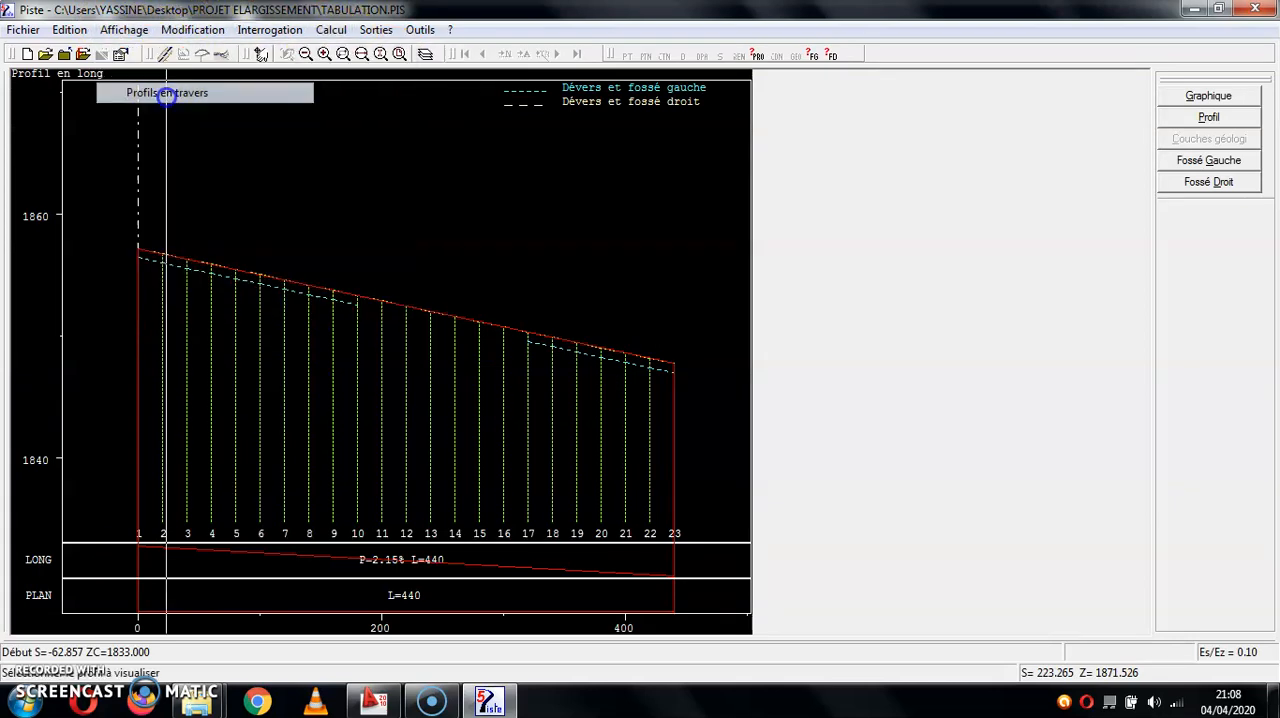
click(414, 220)
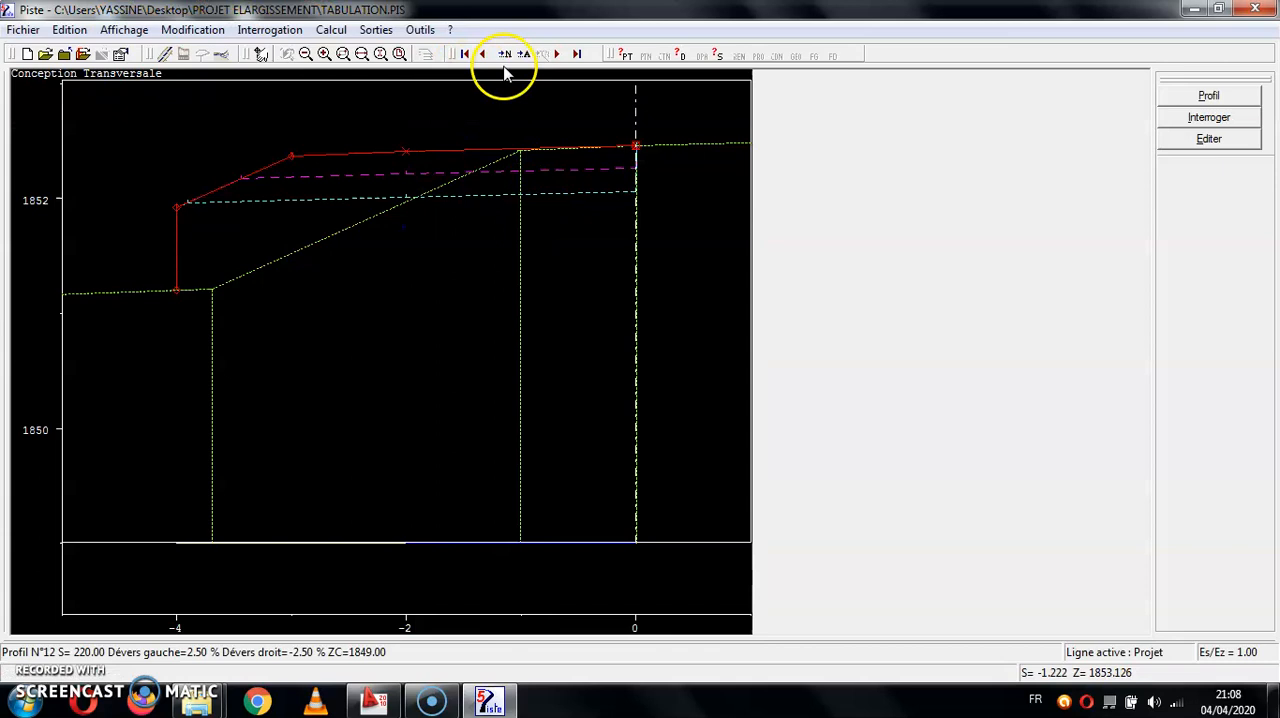
- Browse the cross profiles forward to profile 14 and back to profile 1, comparing the project with the terrain
click(559, 57)
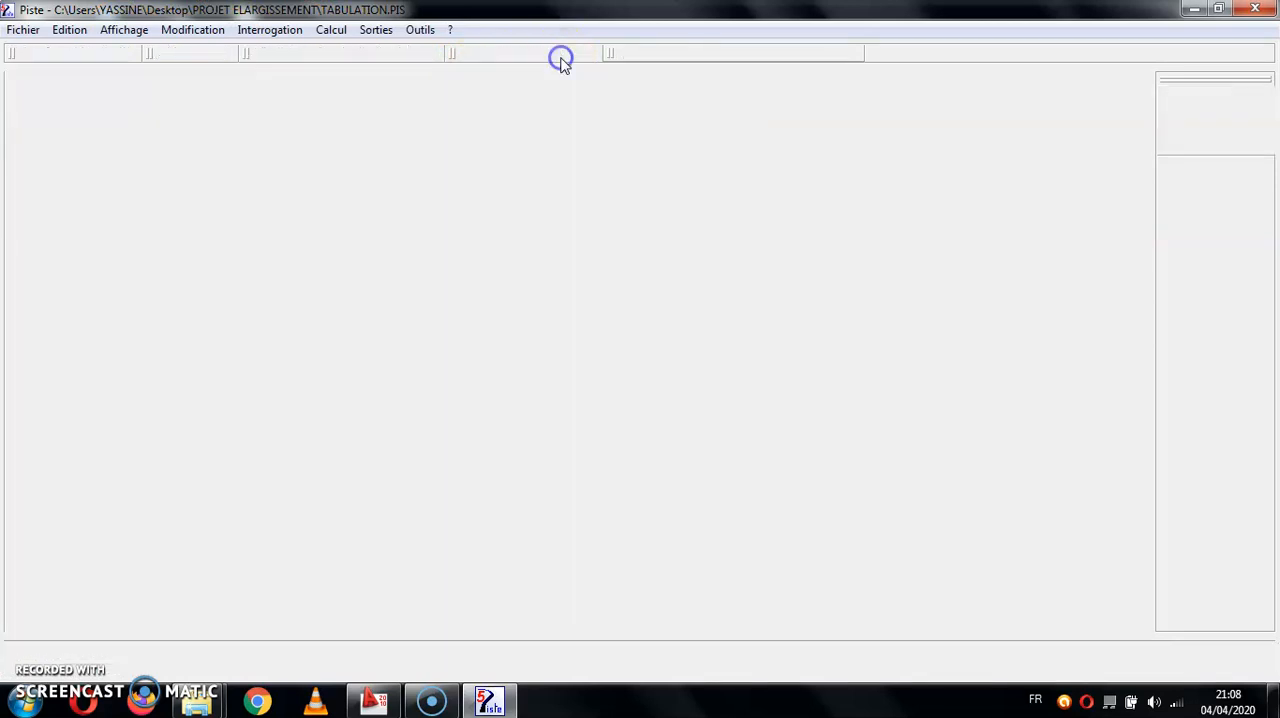
click(561, 57)
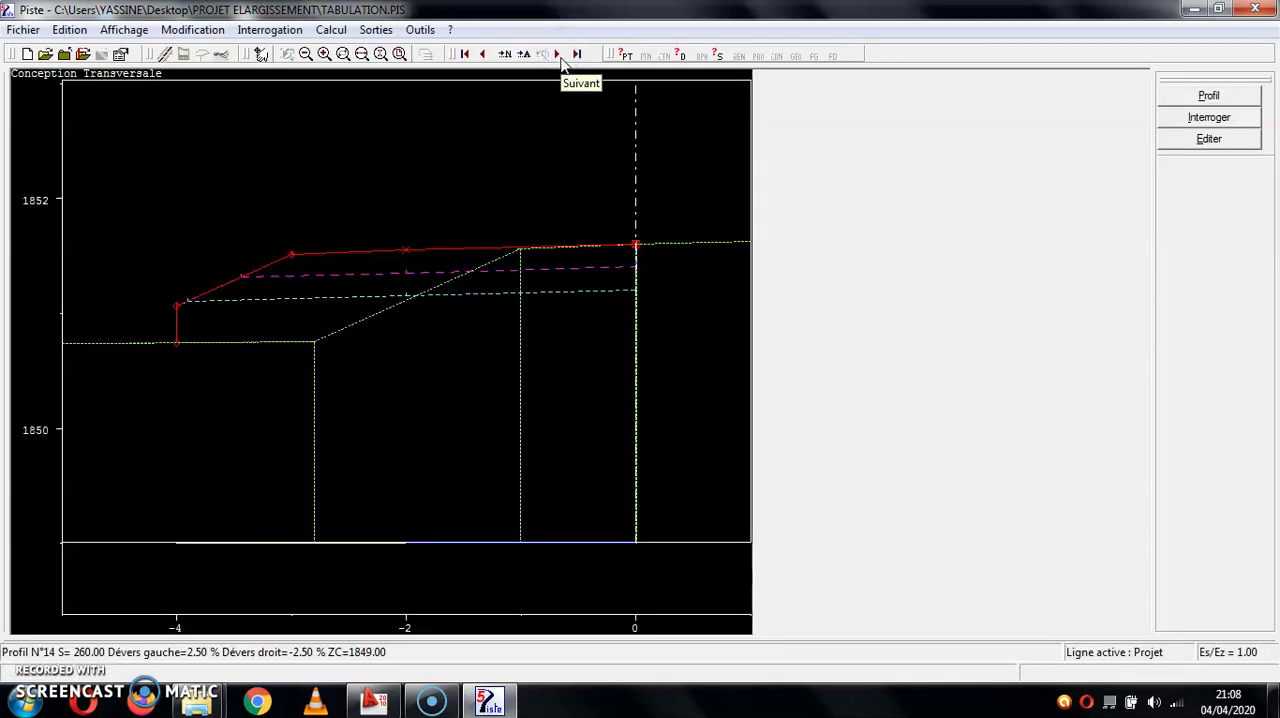
double_click(484, 56)
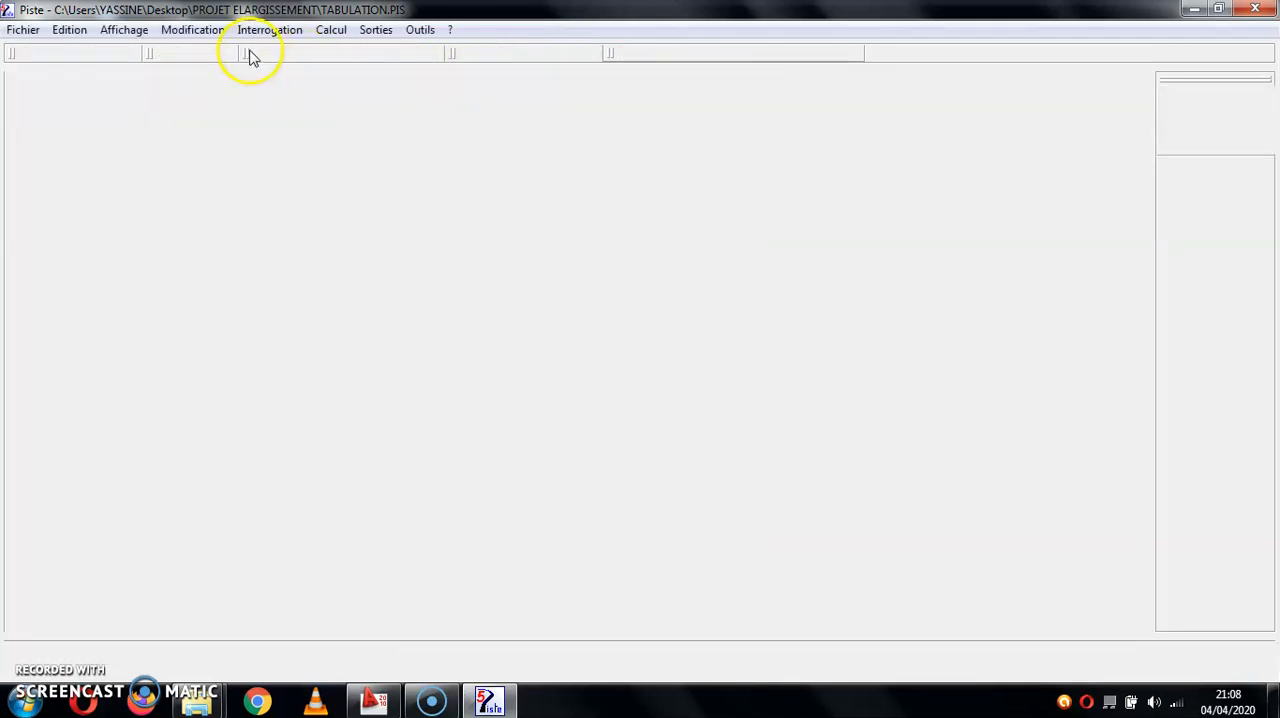
click(477, 55)
click(478, 55)
click(476, 56)
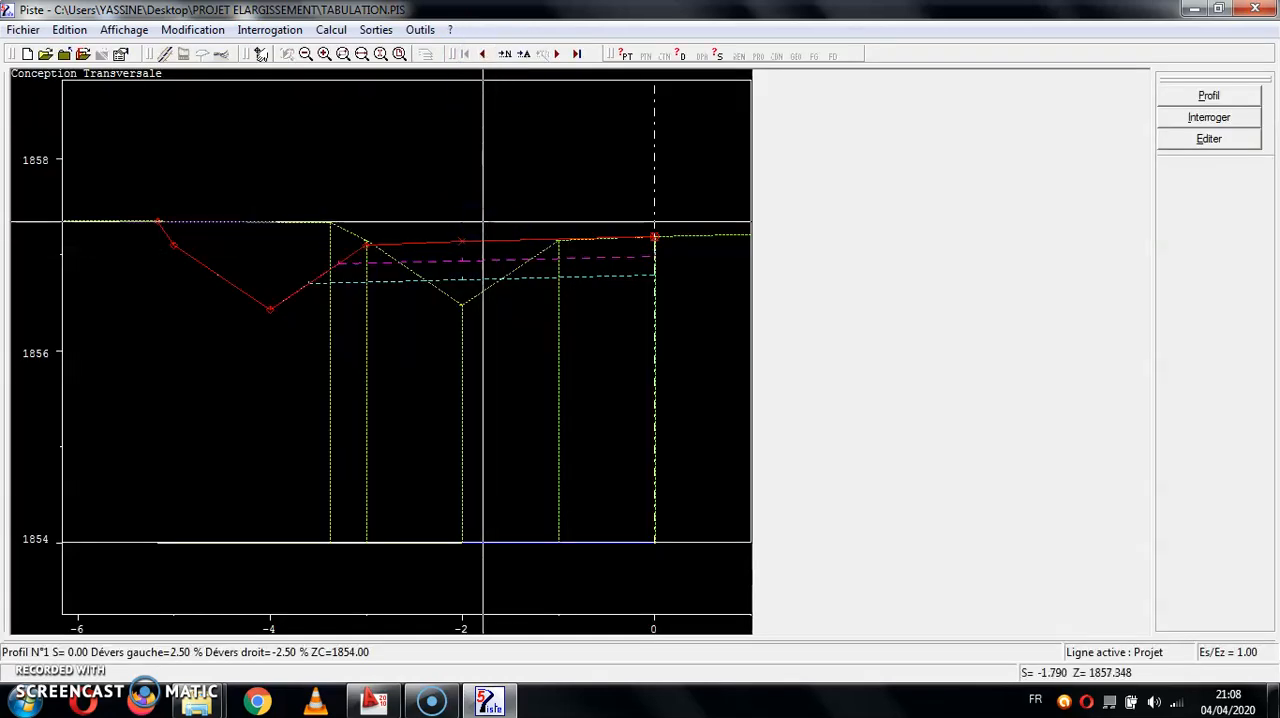
- Preview the VOLUMES CHAUSSEE table for section 0 to 440.000 in an enlarged window
click(376, 29)
mouse_move(390, 50)
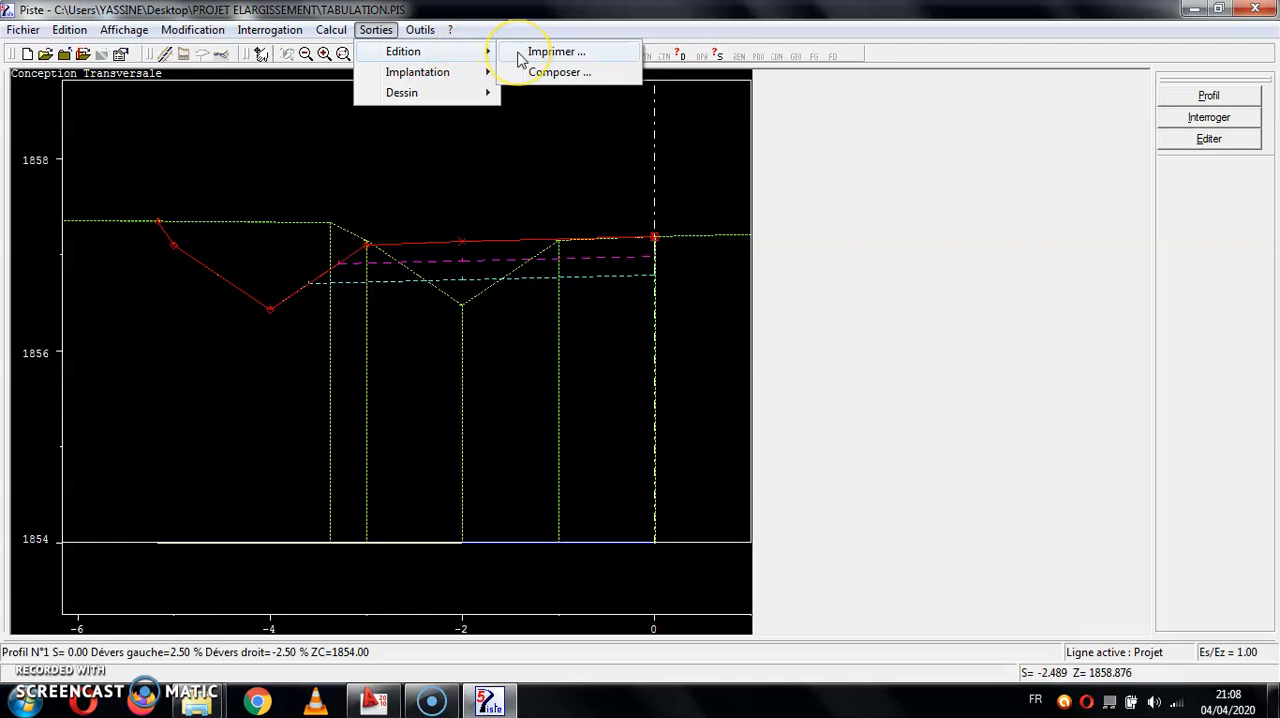
click(522, 54)
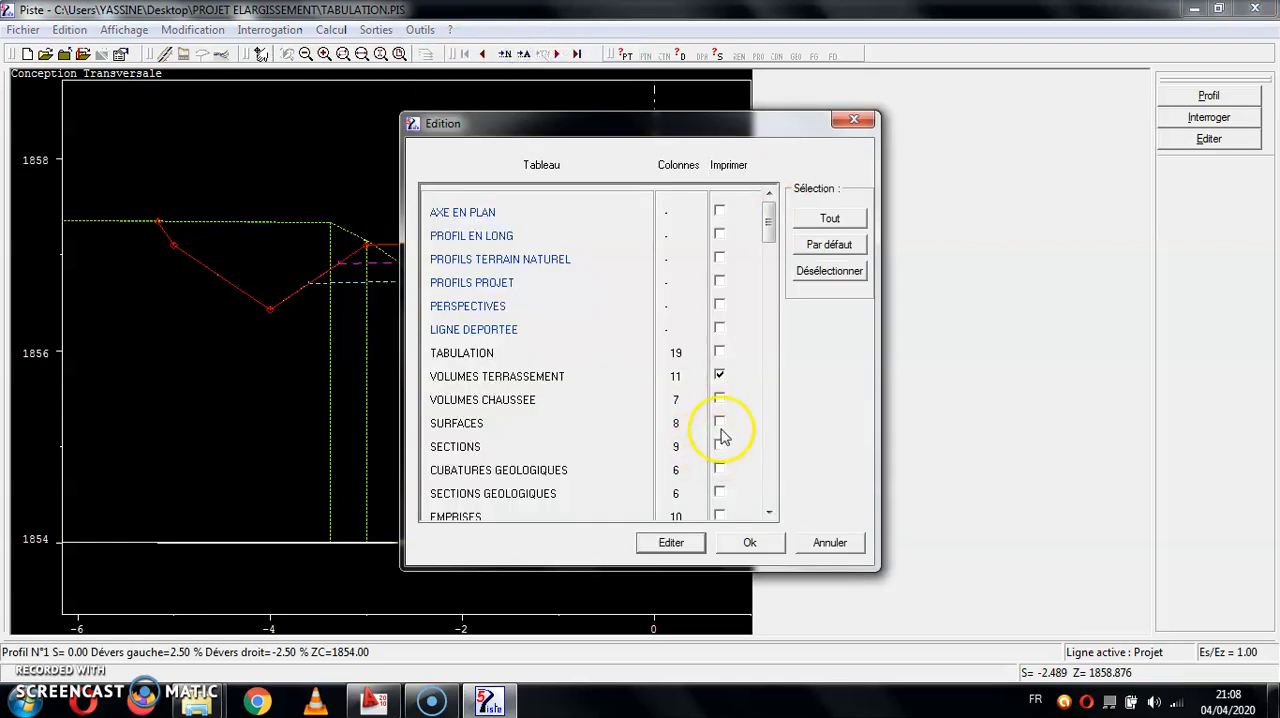
click(674, 542)
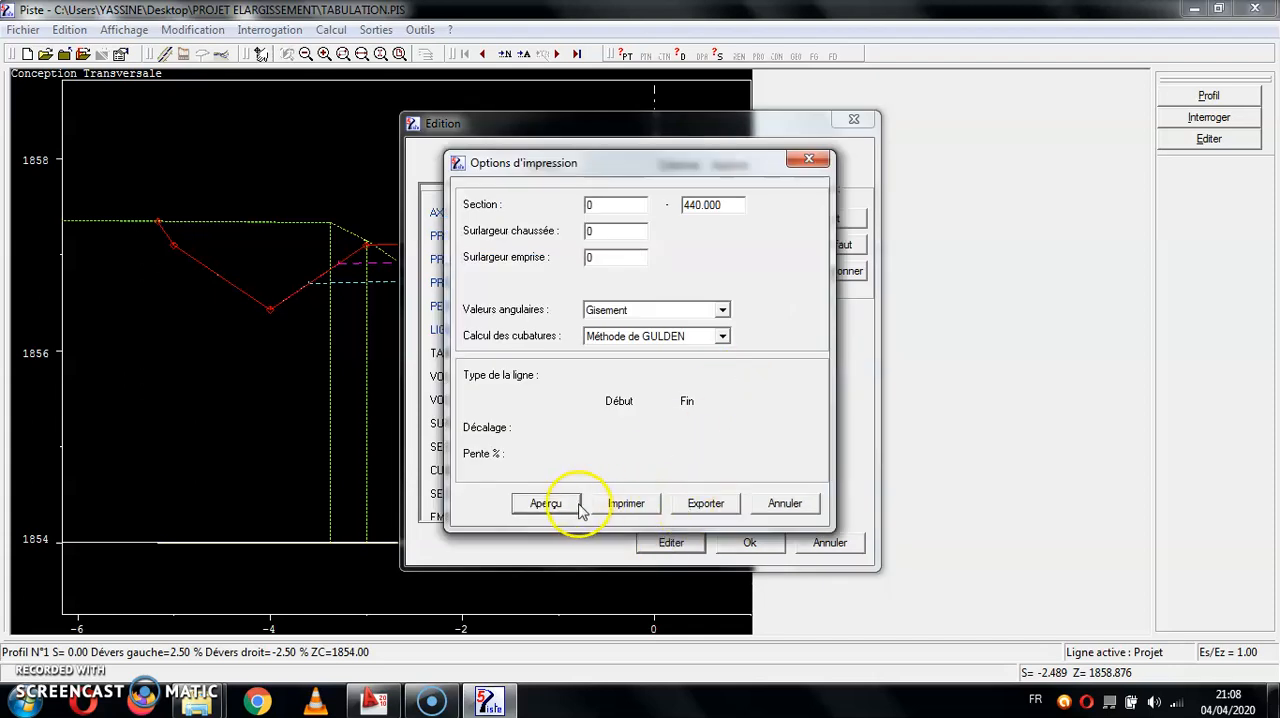
click(578, 505)
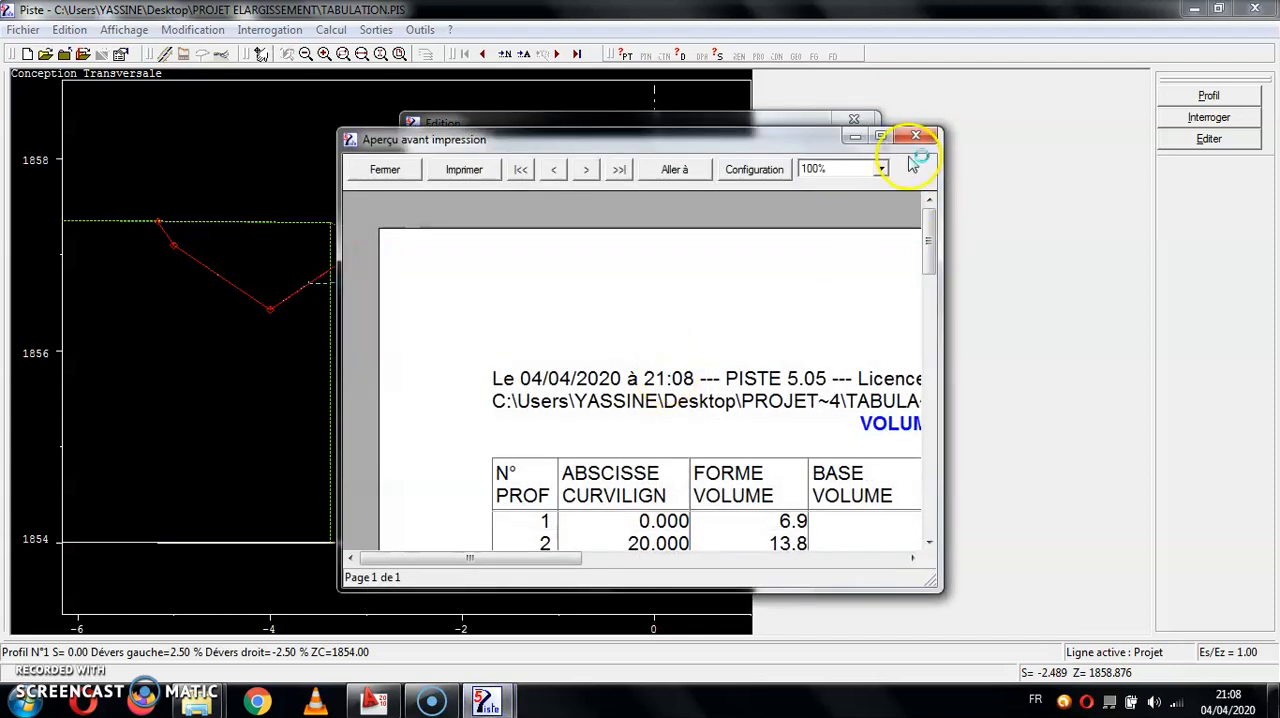
click(881, 135)
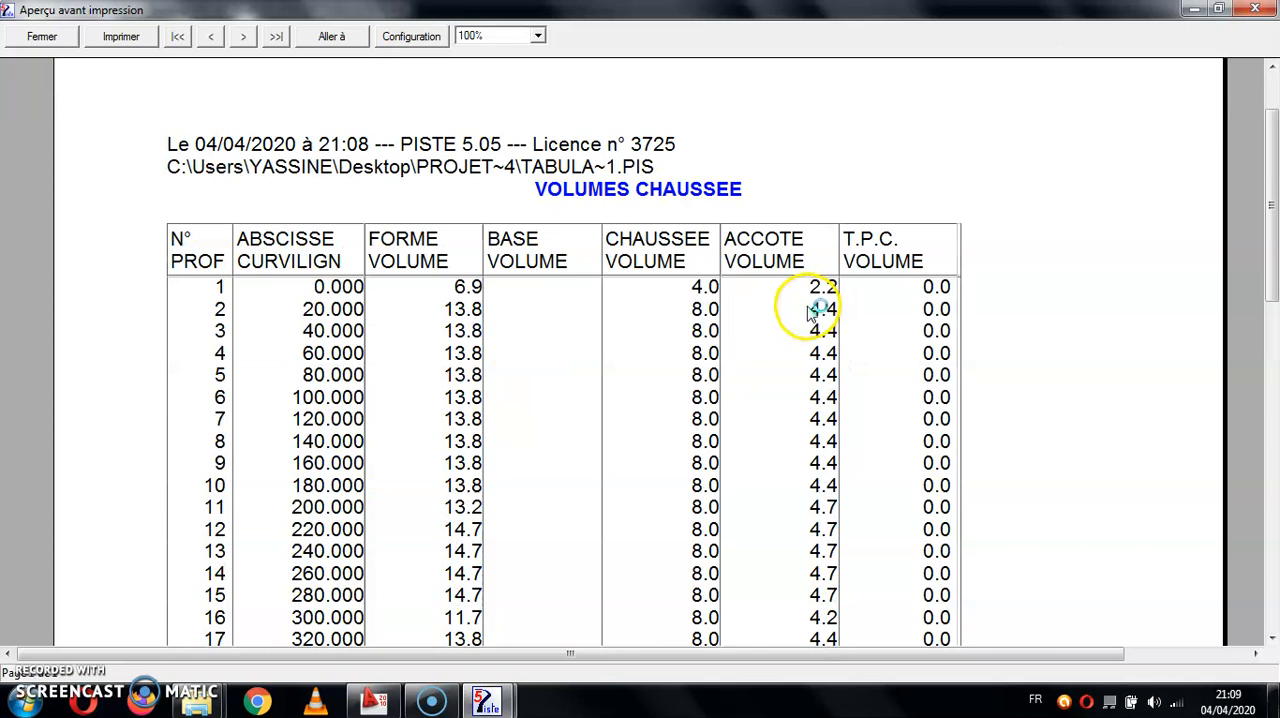
- Examine the form, carriageway and shoulder volumes per profile in the table and close the preview
scroll(551, 343, down, 2)
scroll(483, 285, down, 2)
scroll(483, 285, down, 1)
scroll(500, 292, up, 5)
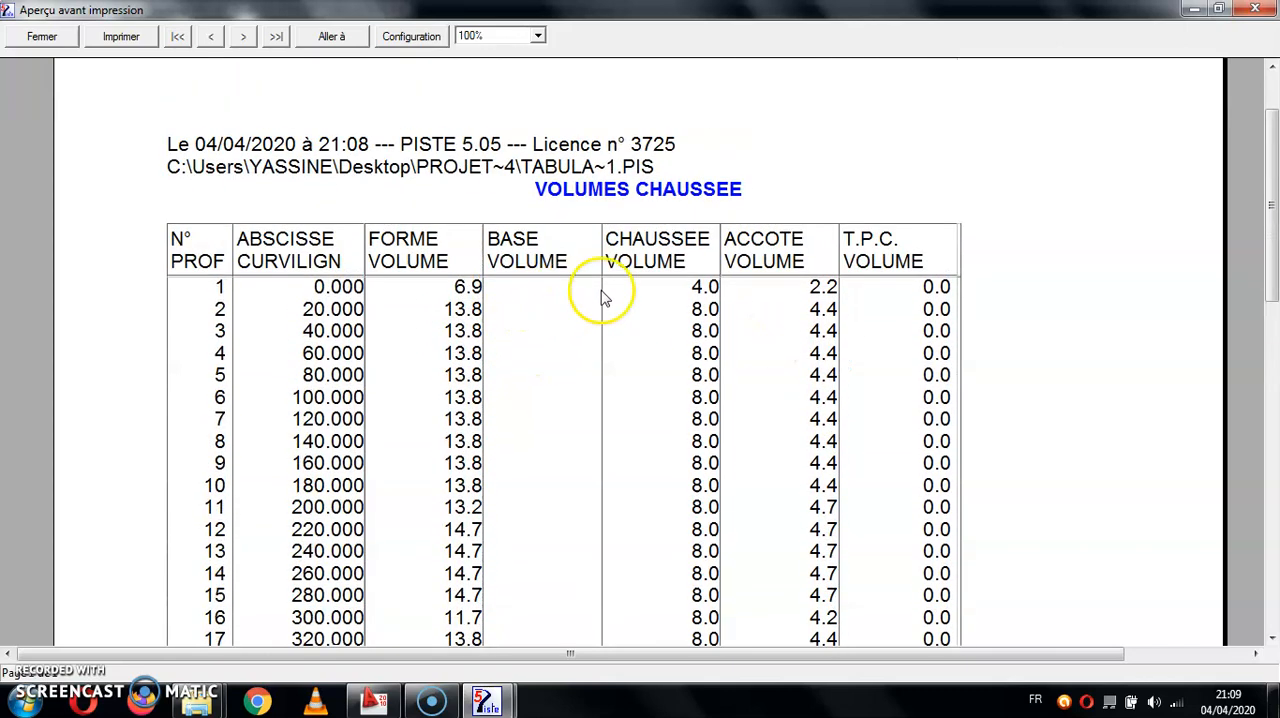
scroll(630, 298, up, 1)
scroll(660, 365, up, 1)
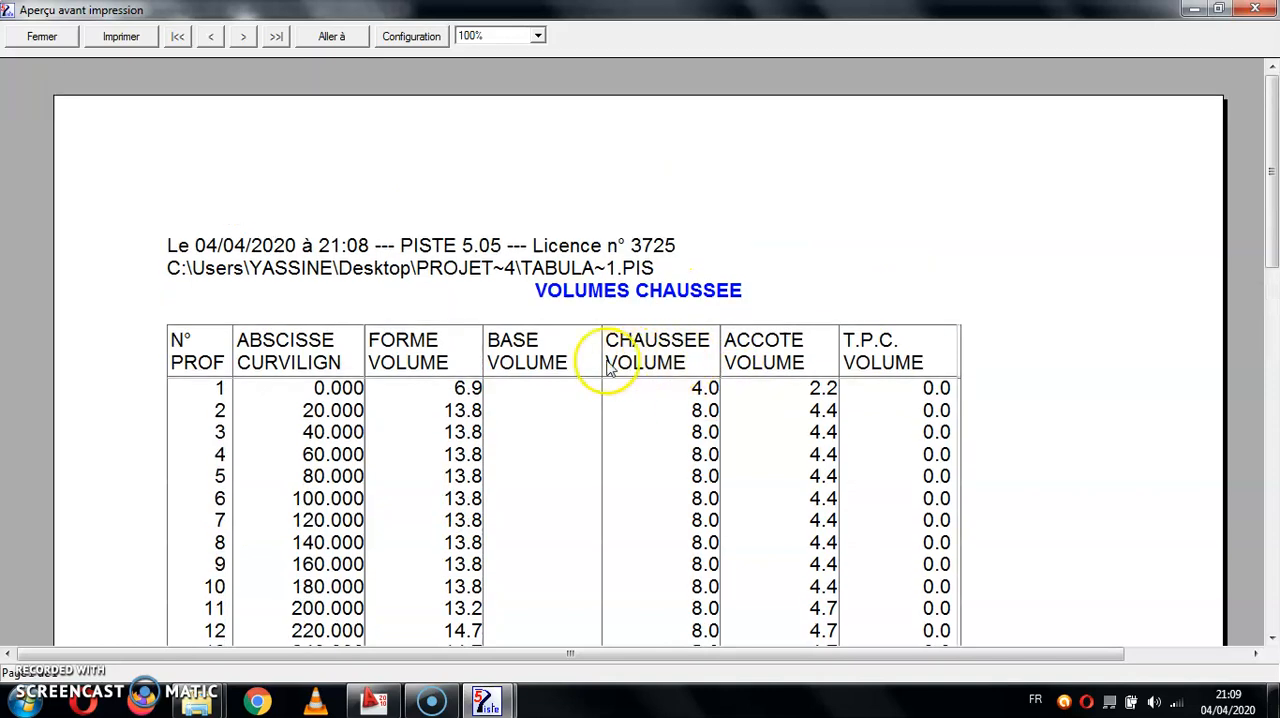
scroll(678, 428, down, 1)
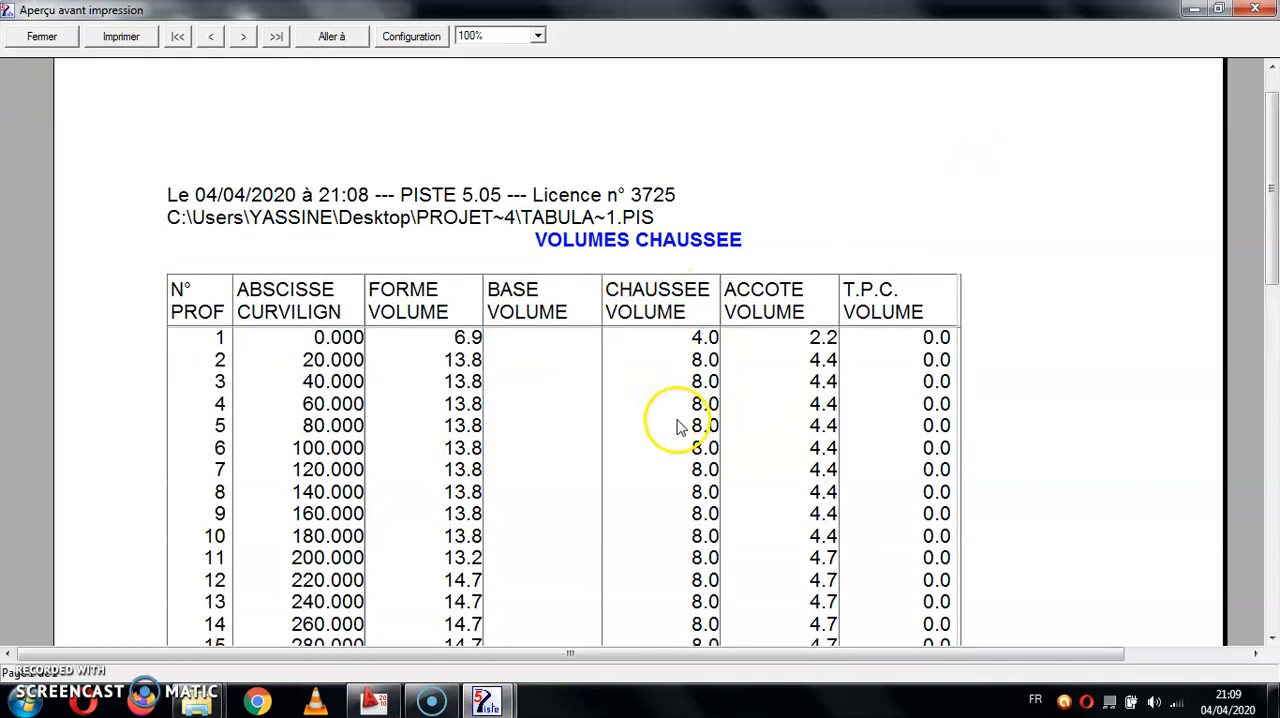
scroll(678, 428, down, 1)
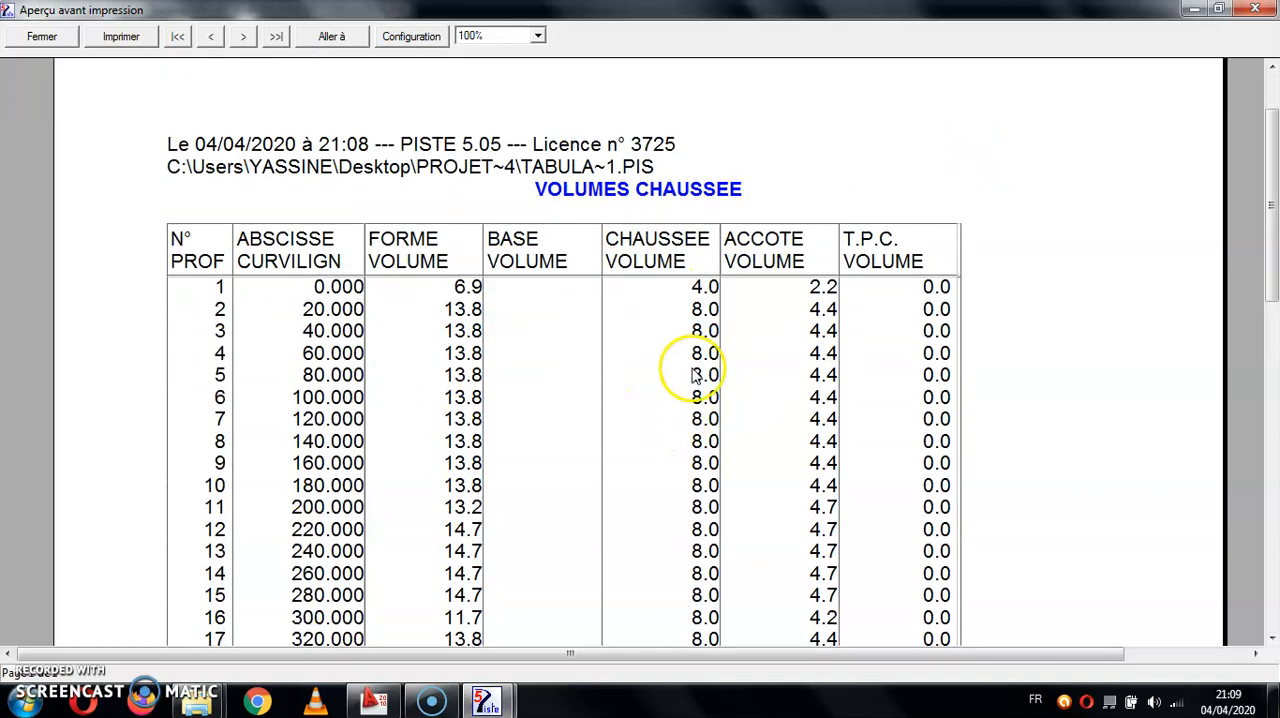
click(14, 38)
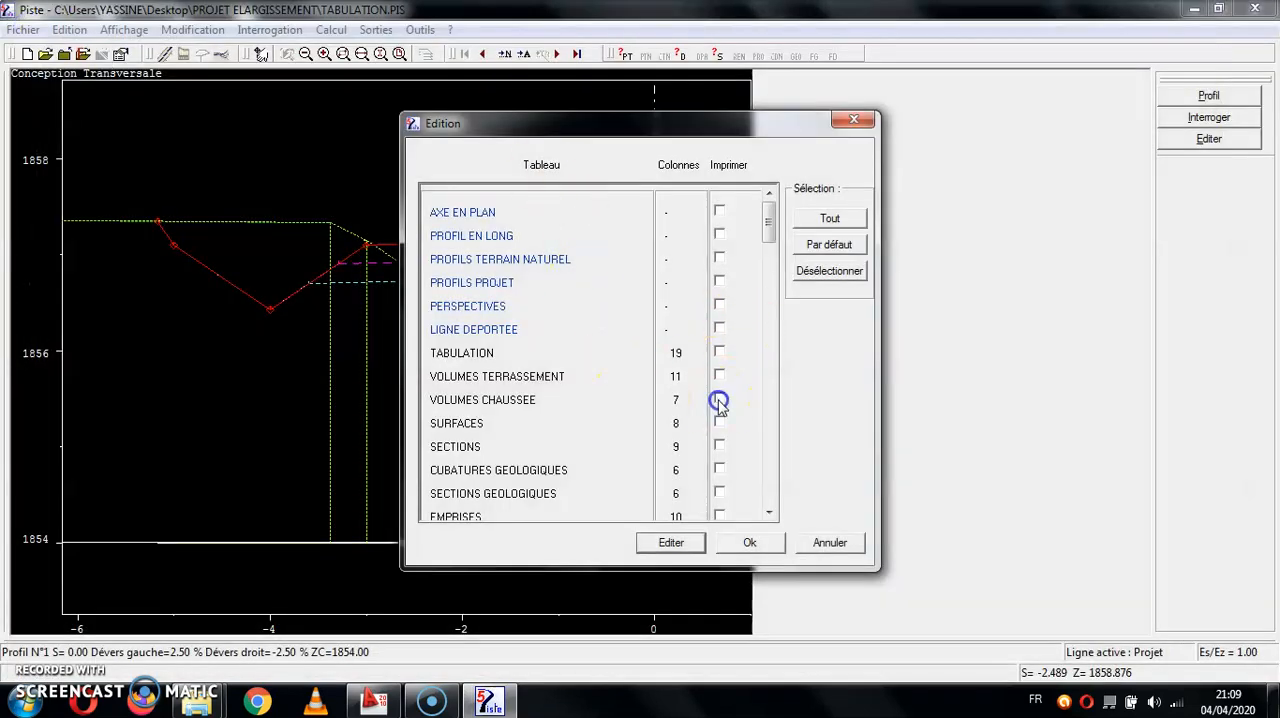
- Preview the VOLUMES TERRASSEMENT table, examining the fill and cut volumes per profile and their totals, and leave the table output
click(695, 542)
click(546, 503)
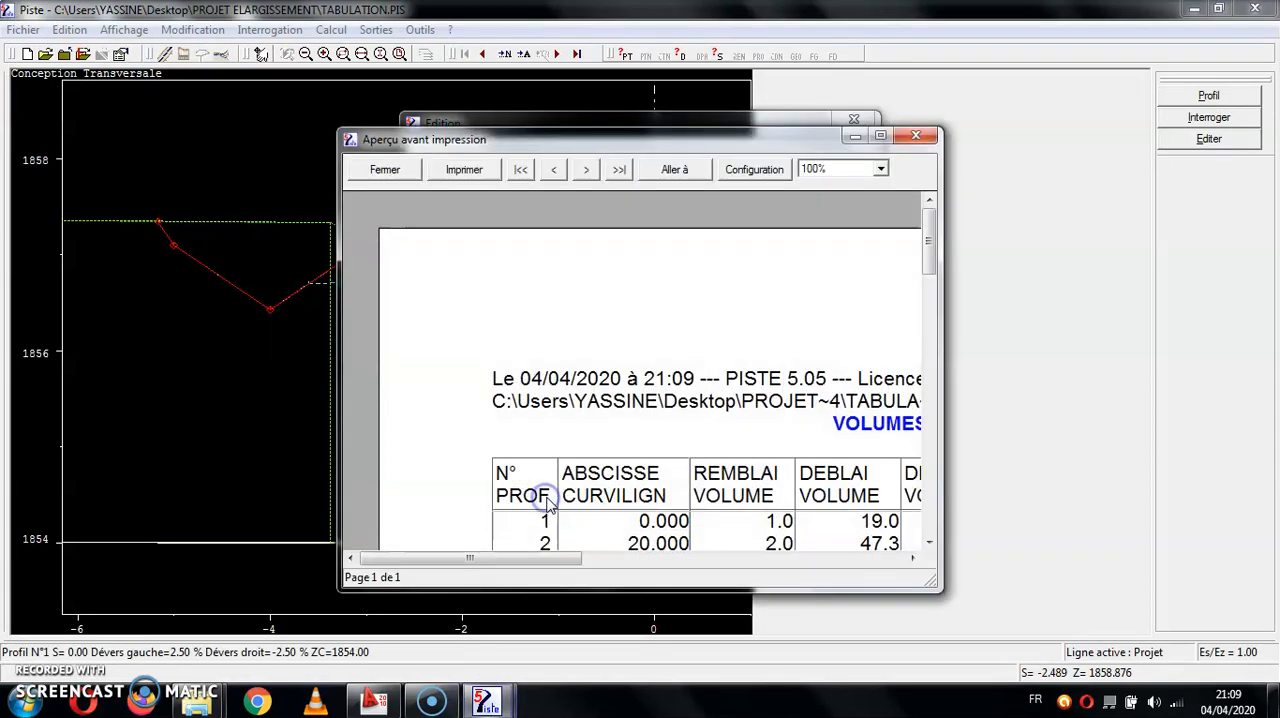
click(885, 134)
scroll(880, 270, down, 5)
scroll(880, 315, down, 1)
scroll(380, 389, up, 2)
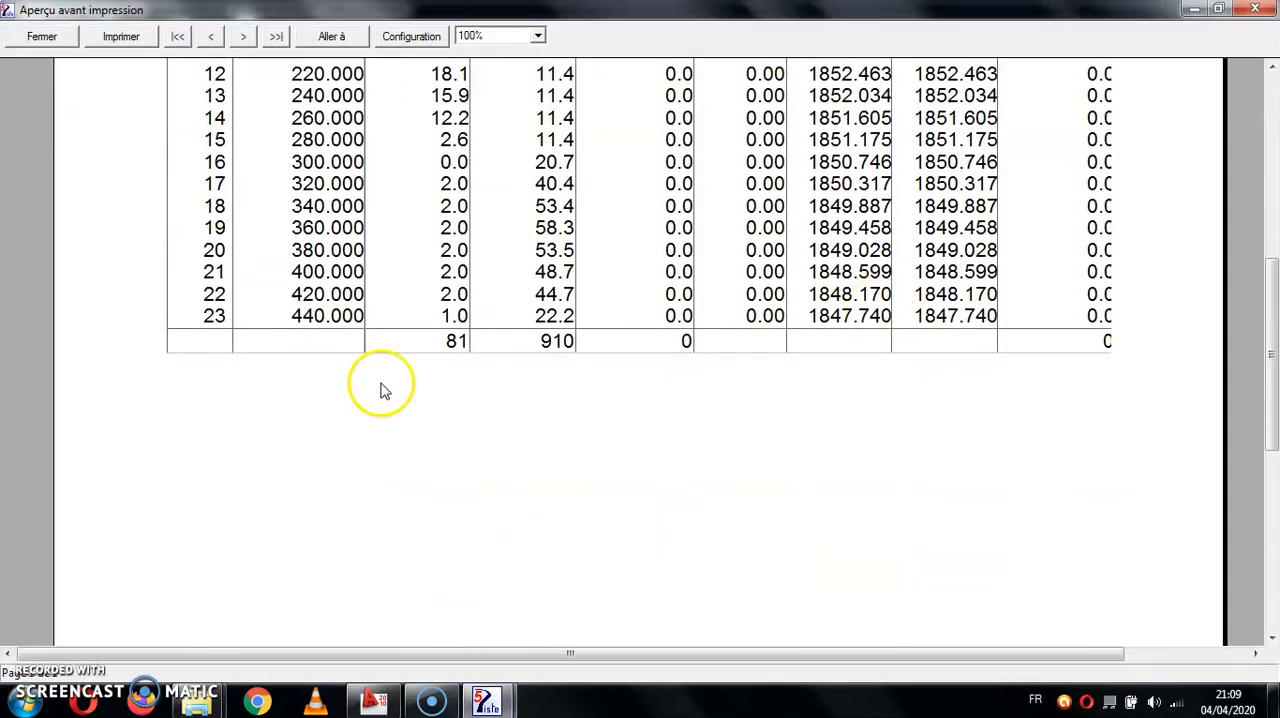
scroll(480, 427, up, 6)
scroll(515, 434, down, 6)
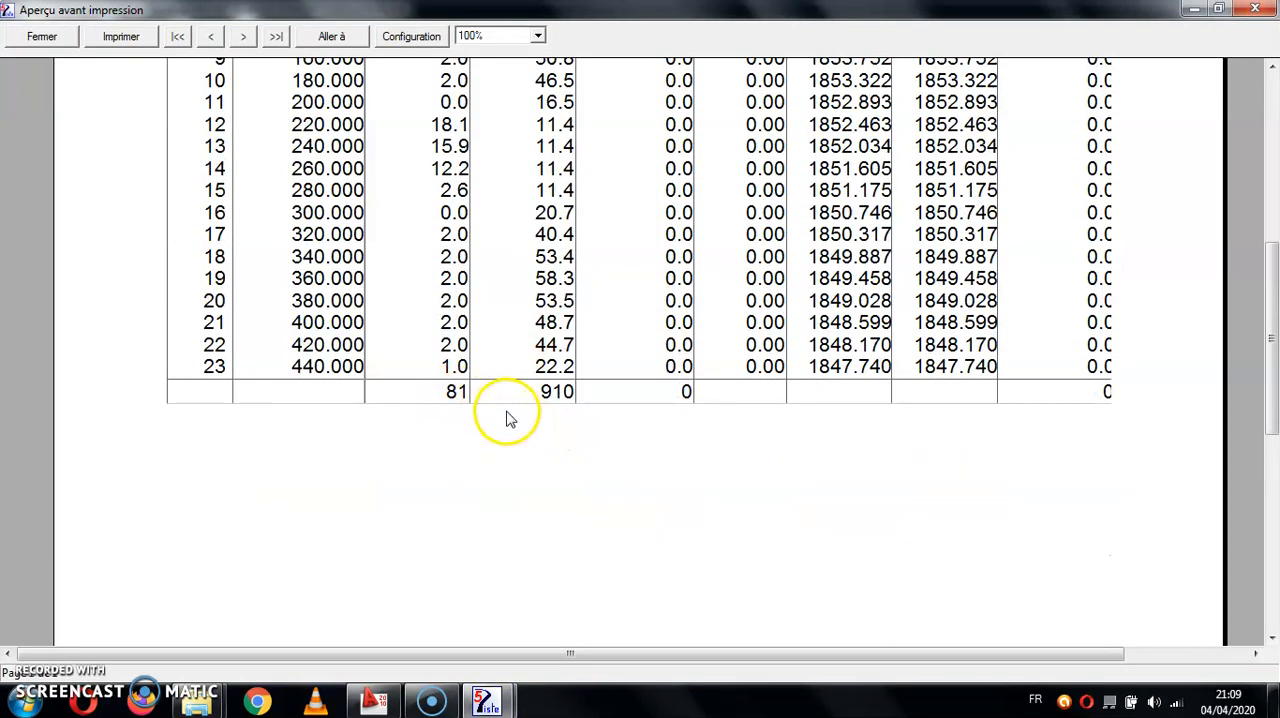
scroll(562, 420, up, 1)
scroll(562, 379, up, 3)
click(42, 36)
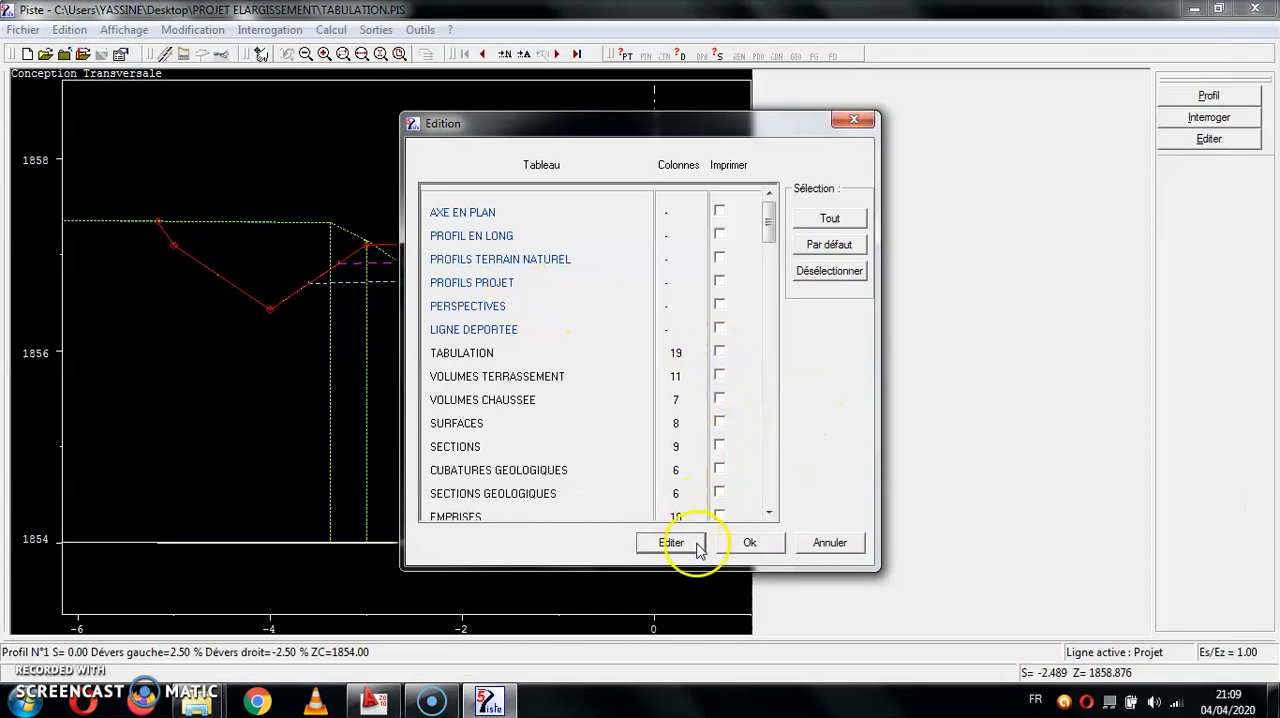
click(738, 543)
click(372, 30)
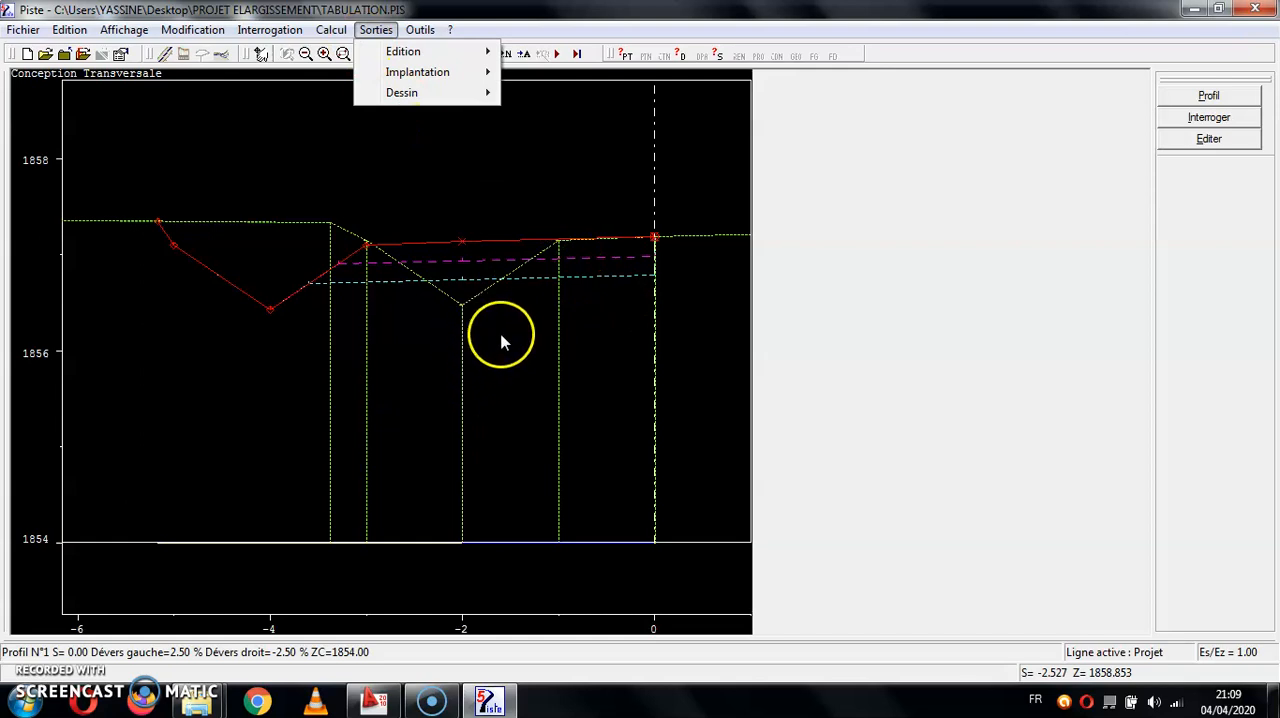
click(591, 240)
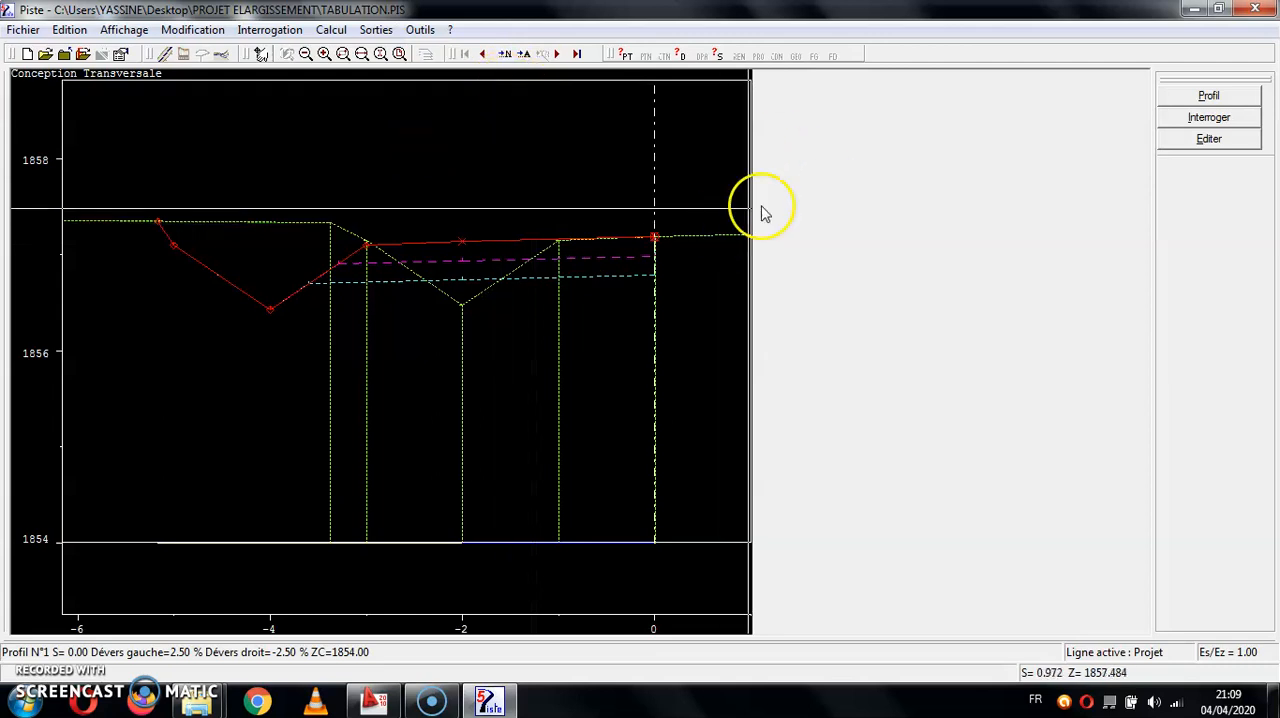
- Open typical profile T2 of PROFIL TYPE.typ from the project profile construction
click(331, 30)
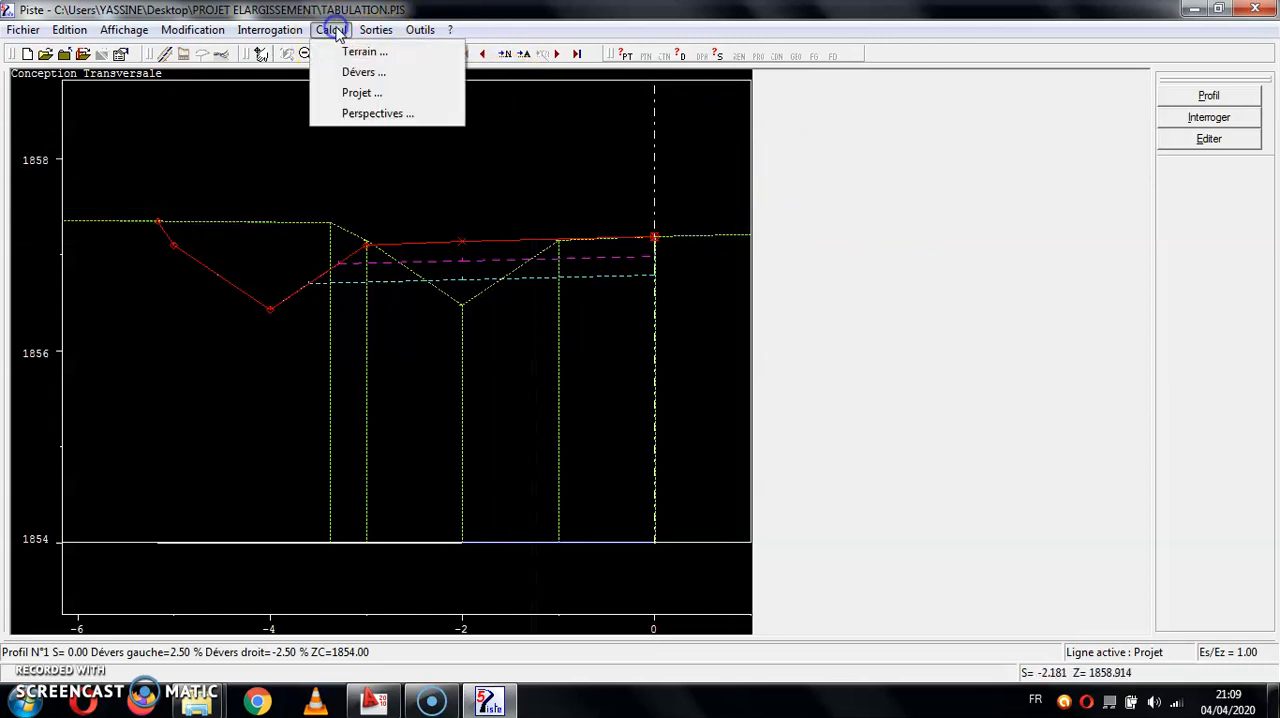
click(362, 91)
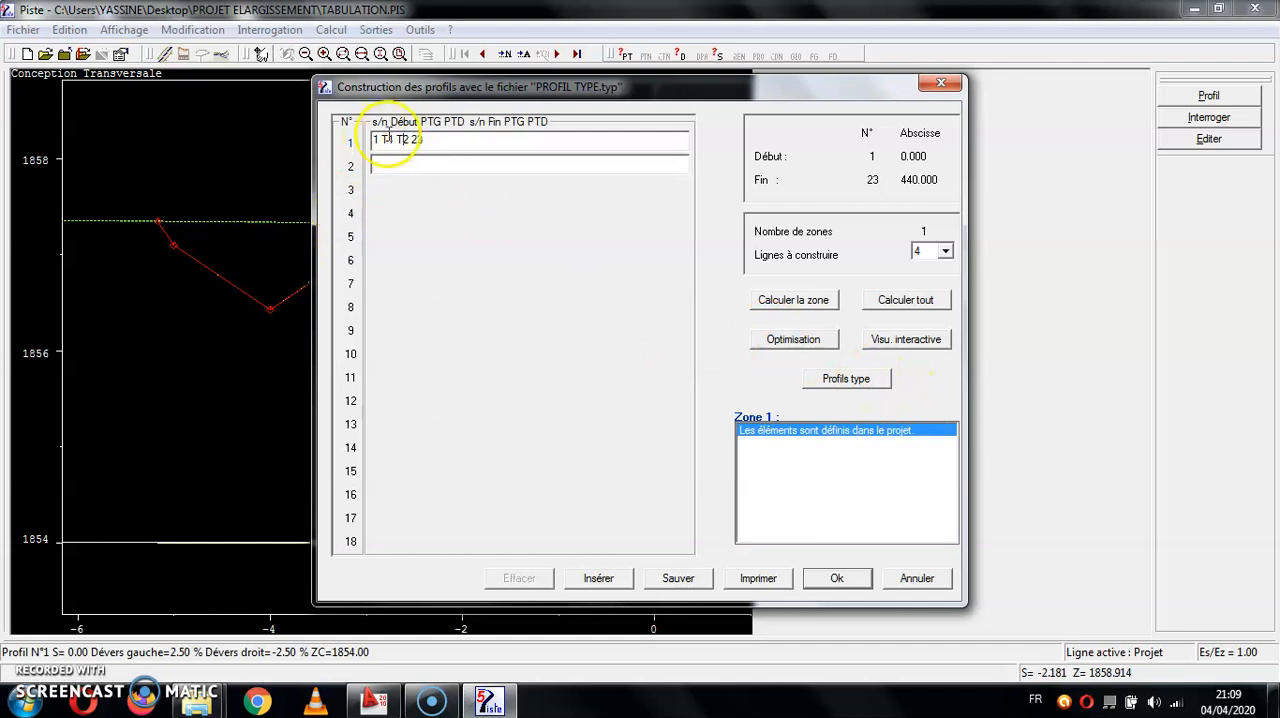
click(815, 381)
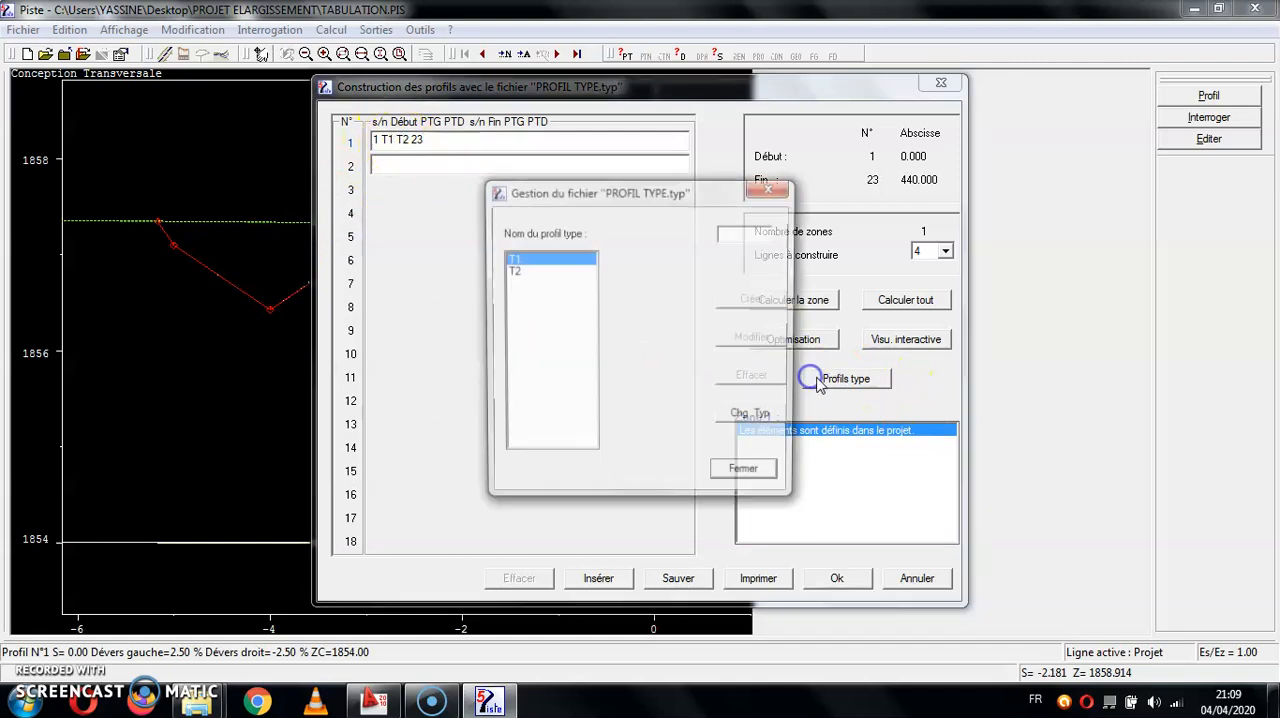
click(518, 259)
double_click(515, 271)
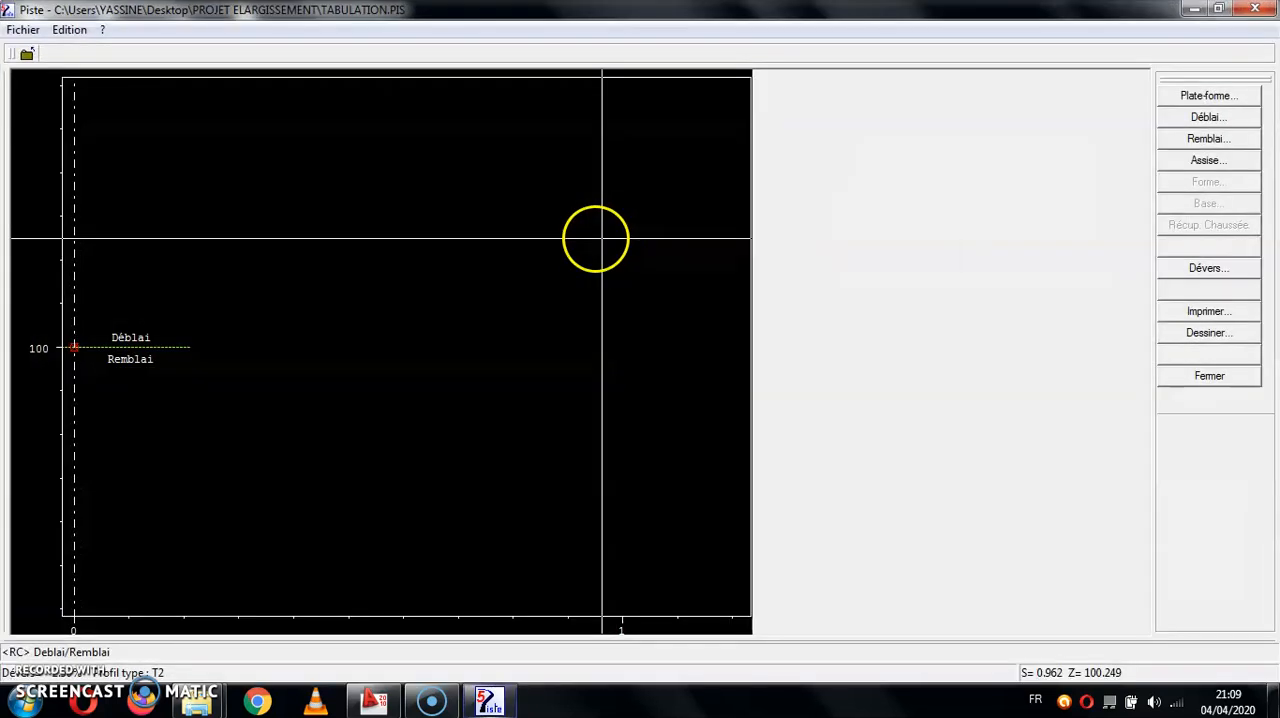
- Check the carriageway width in the platform settings of T2 and close the profile construction
click(1204, 96)
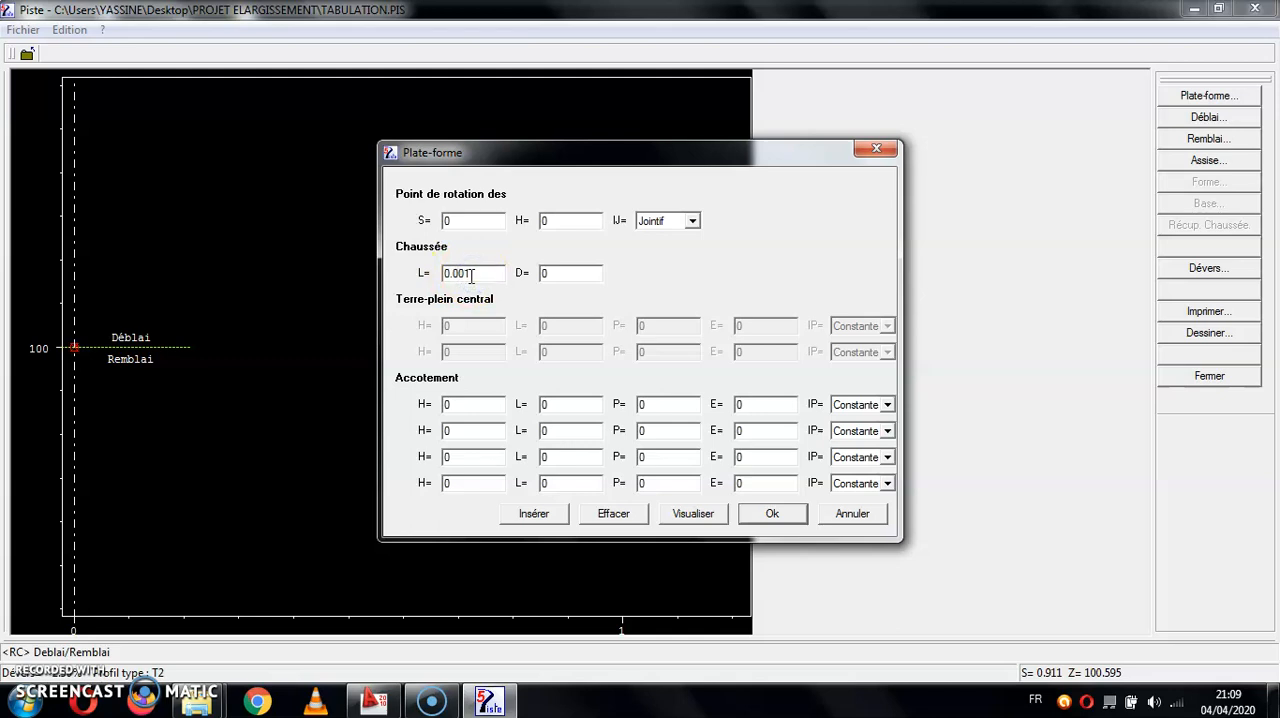
click(800, 518)
click(1209, 378)
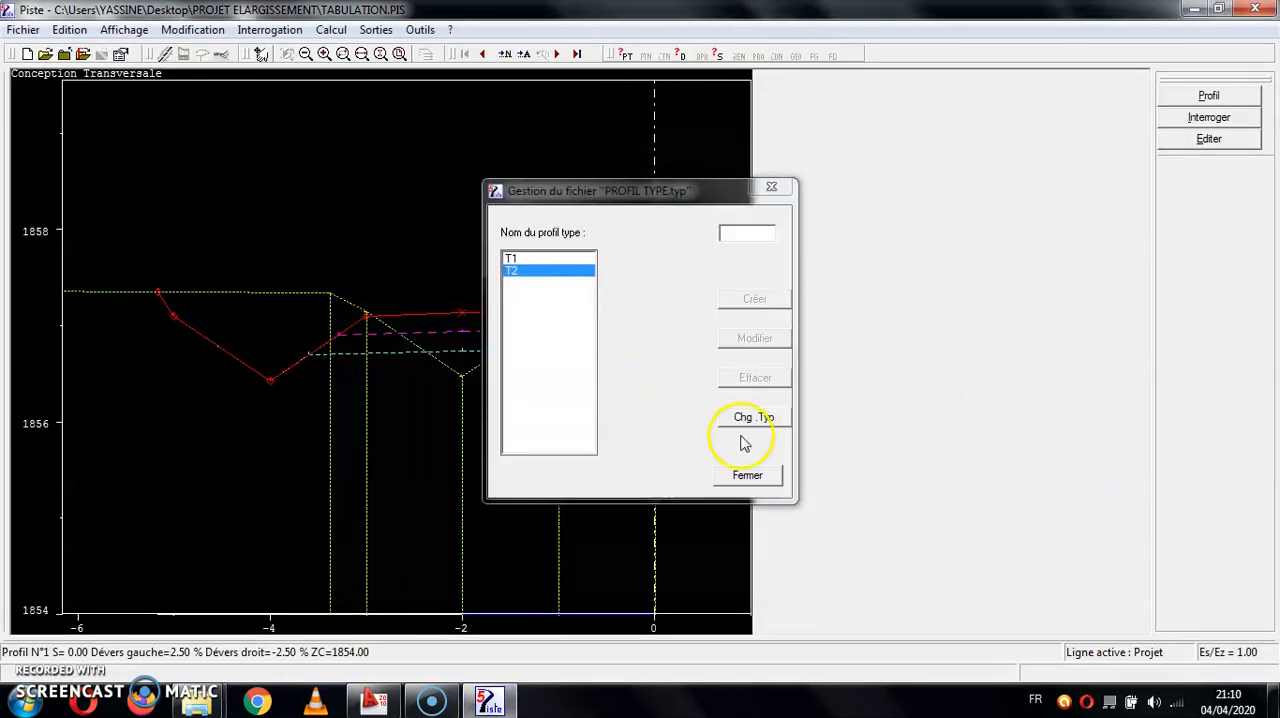
click(748, 472)
click(840, 577)
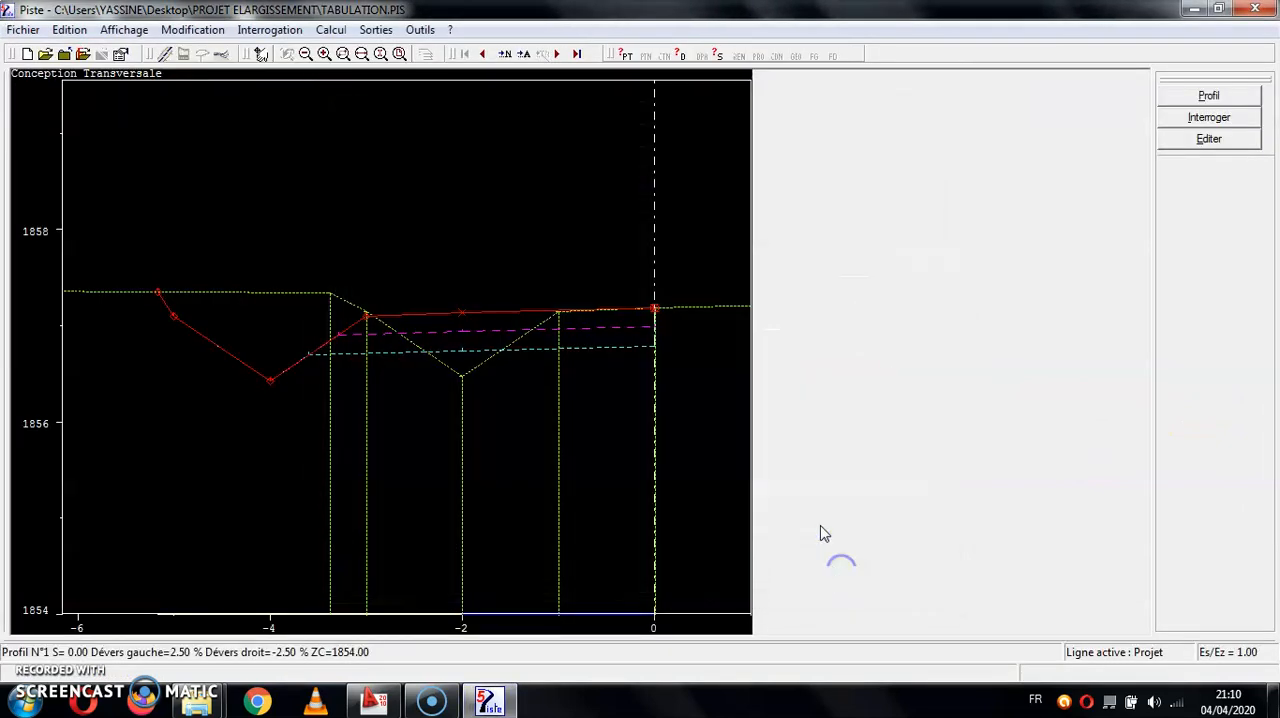
- Zoom in on the area around the axis point of cross profile 1
click(342, 53)
click(679, 293)
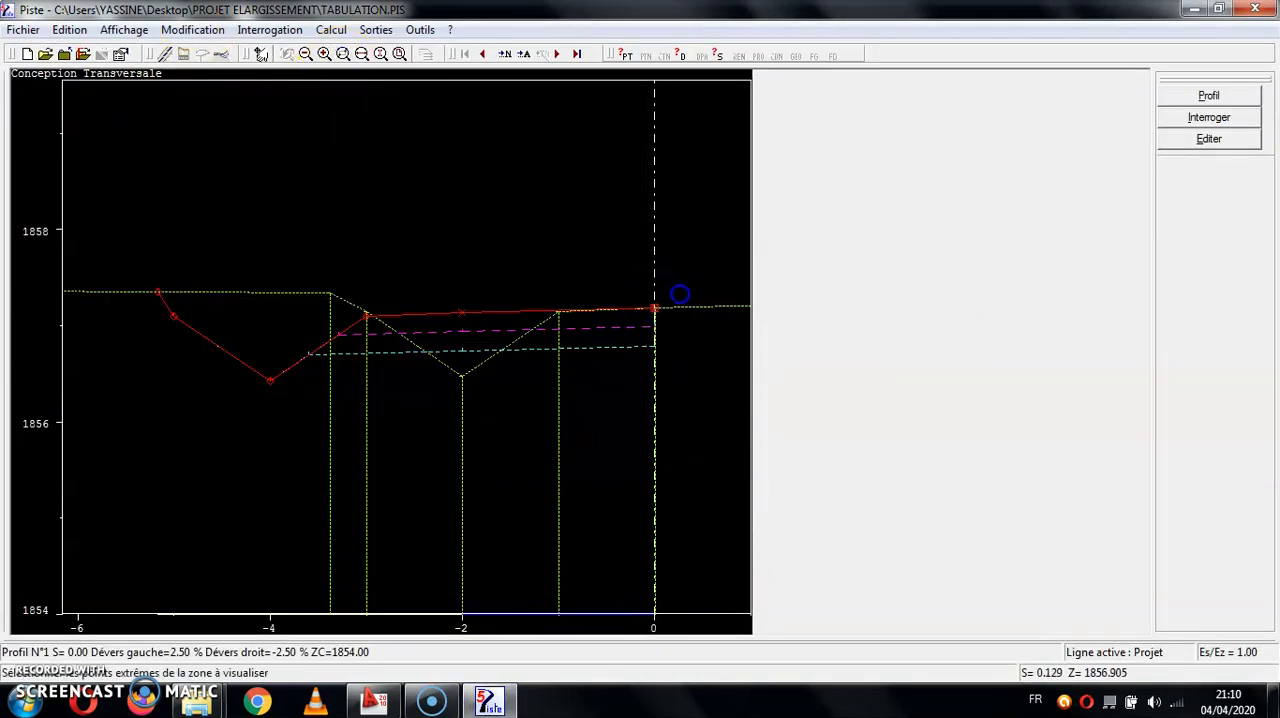
click(634, 403)
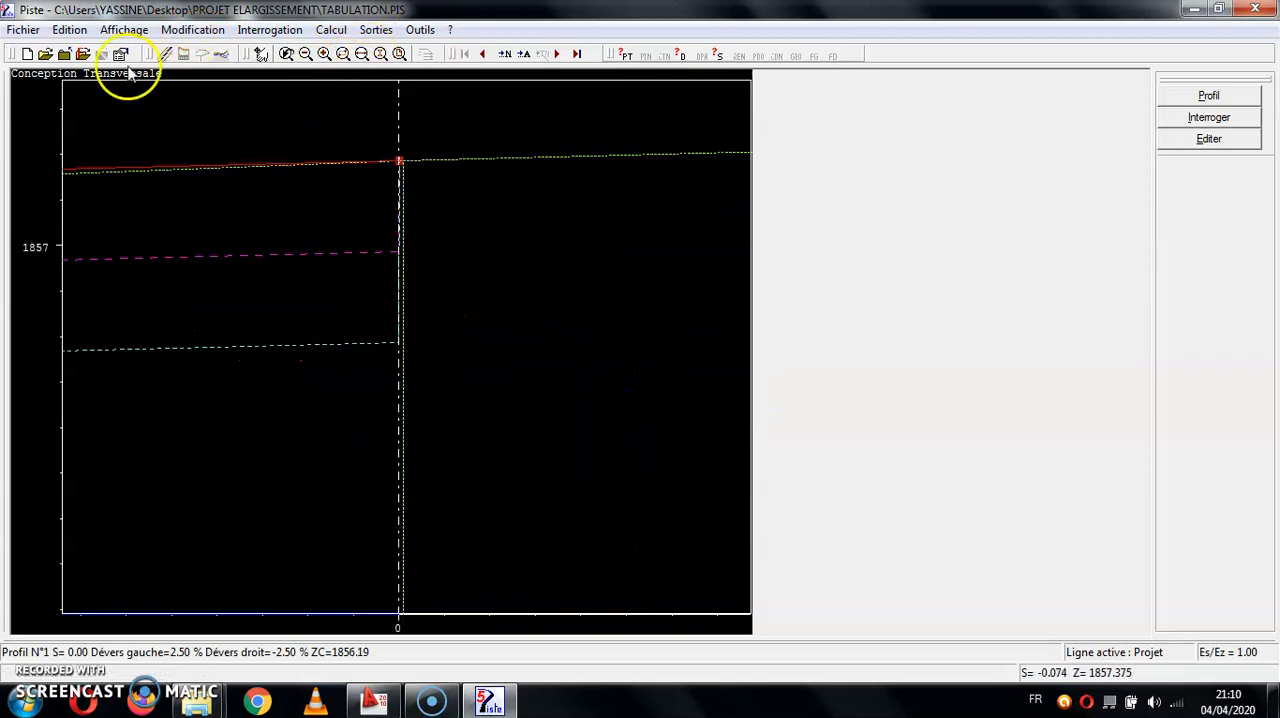
click(21, 31)
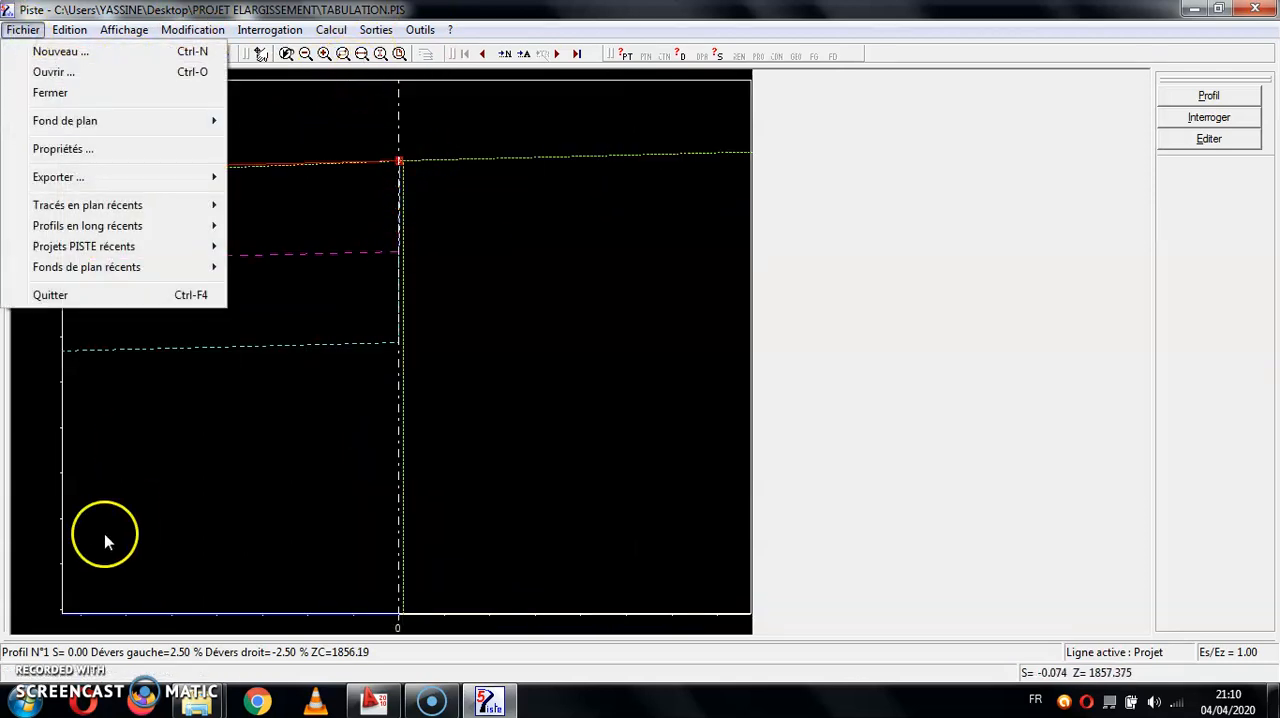